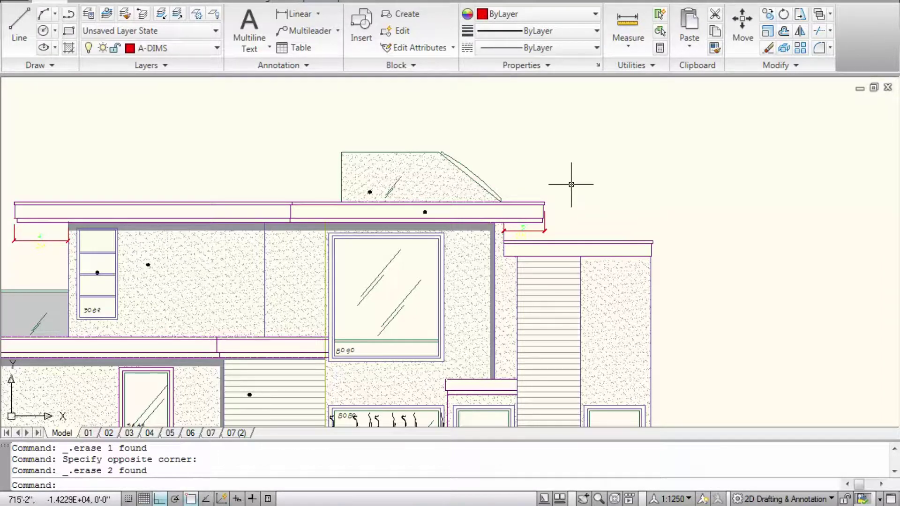
Frame the elevation and try a 3' offset of the roof, then abandon it
scroll(571, 184, "down", 3)
scroll(420, 189, "up", 3)
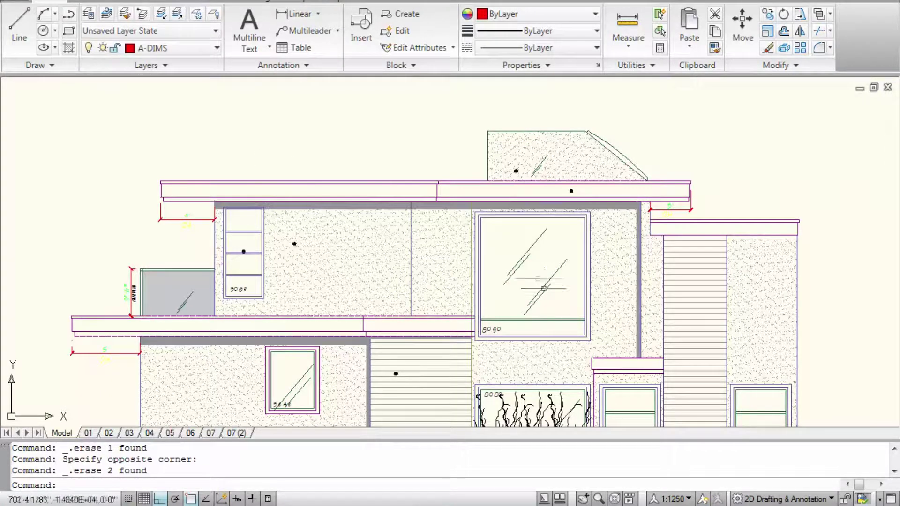
scroll(560, 289, "up", 4)
middle_click_drag(522, 231, 512, 252)
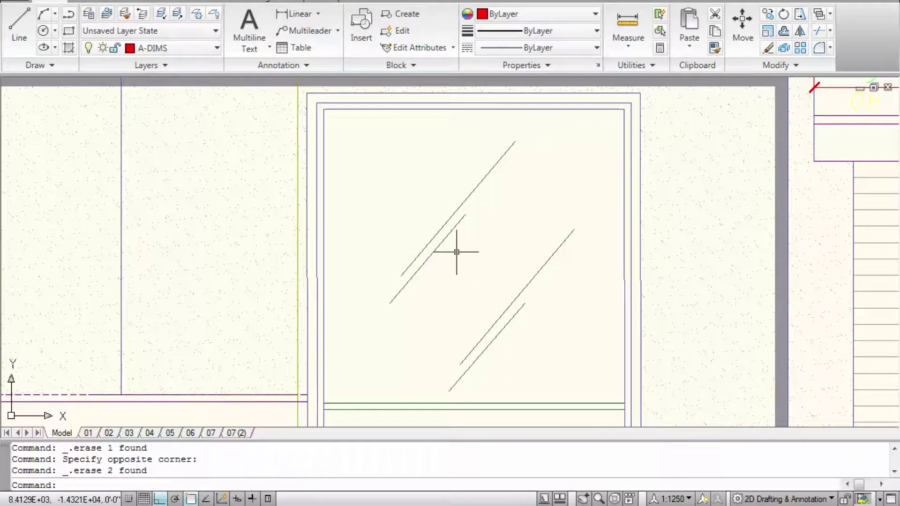
scroll(456, 250, "down", 4)
middle_click_drag(456, 250, 559, 286)
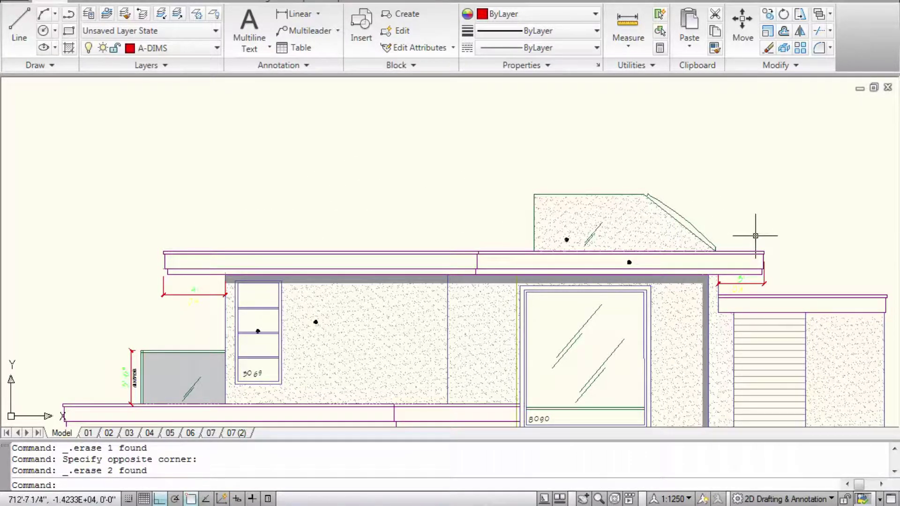
scroll(756, 236, "up", 2)
scroll(757, 236, "up", 2)
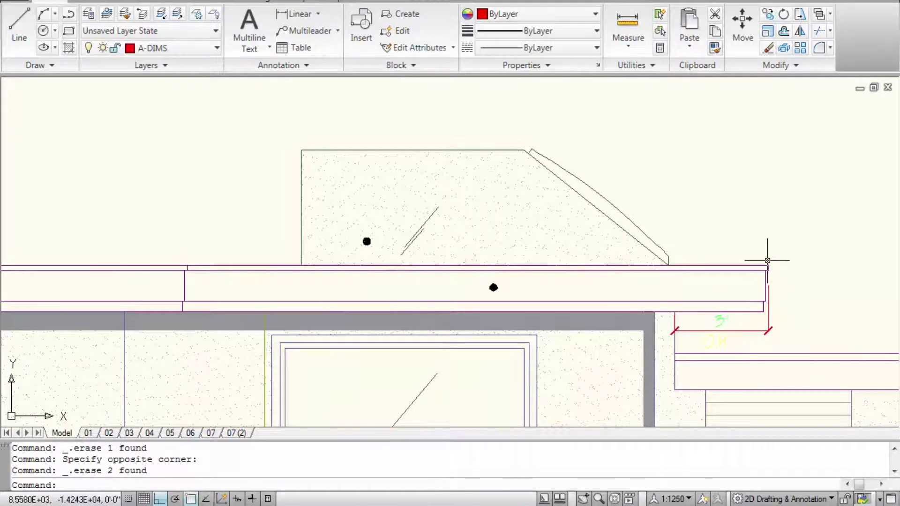
scroll(587, 249, "down", 3)
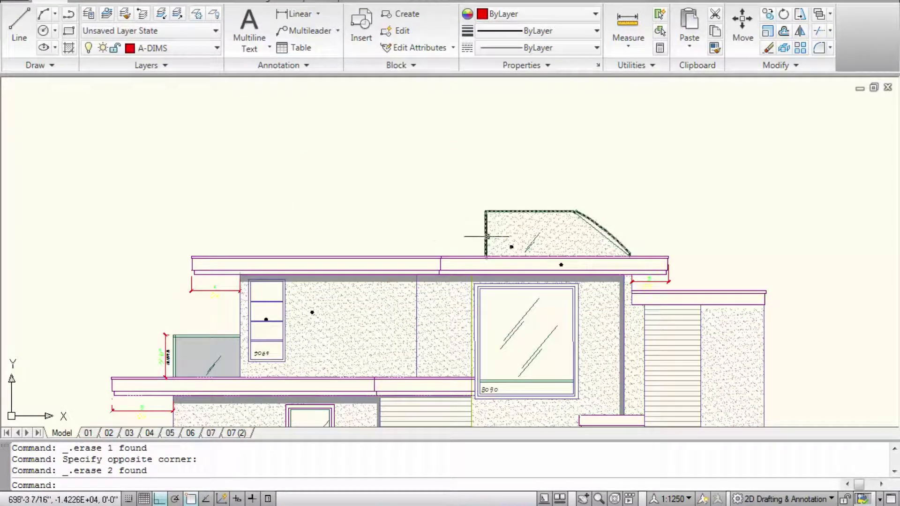
type("o")
key("Return")
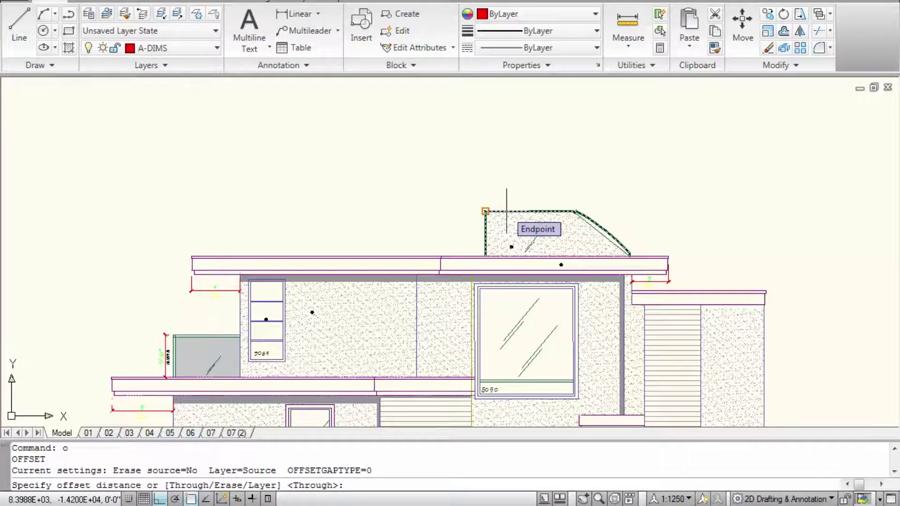
type("3'")
key("Return")
scroll(443, 249, "up", 2)
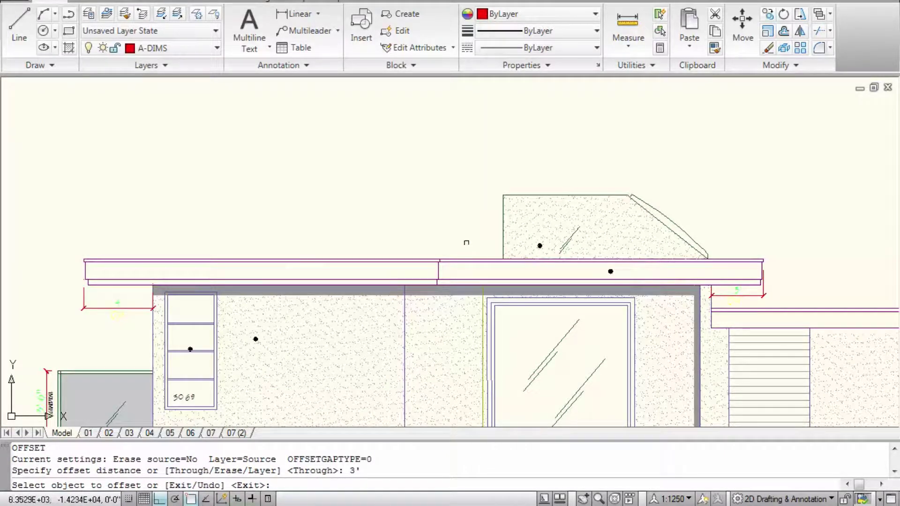
key("Escape")
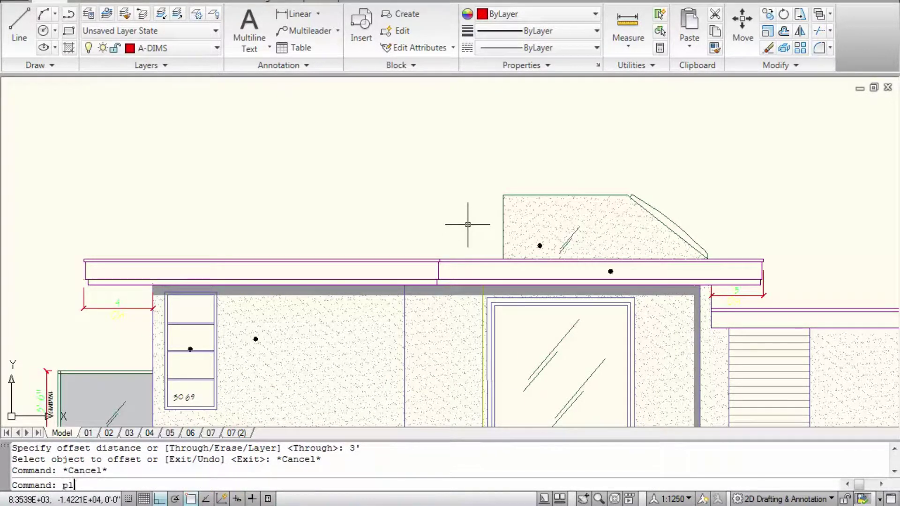
Draw a polyline from the roof's right end 3' up, across, and down to the roof's left end
type("pl")
key("Return")
scroll(760, 244, "up", 5)
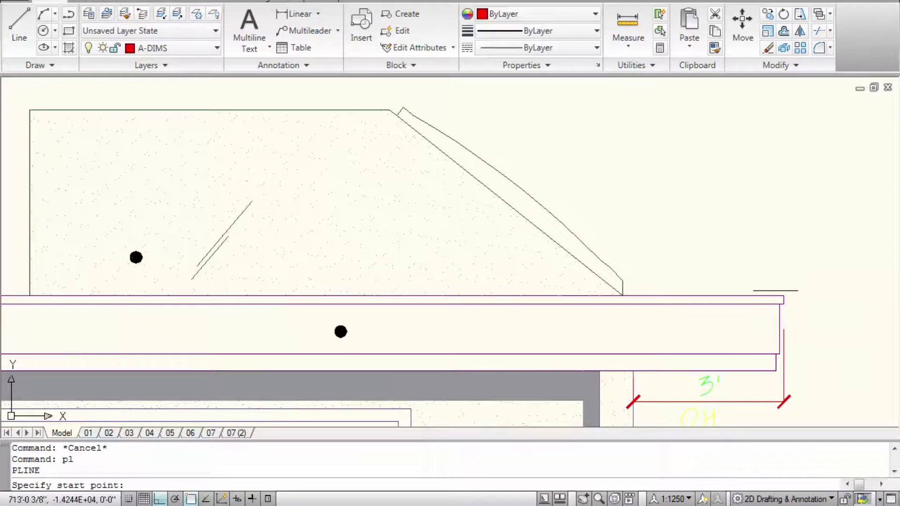
left_click(784, 295)
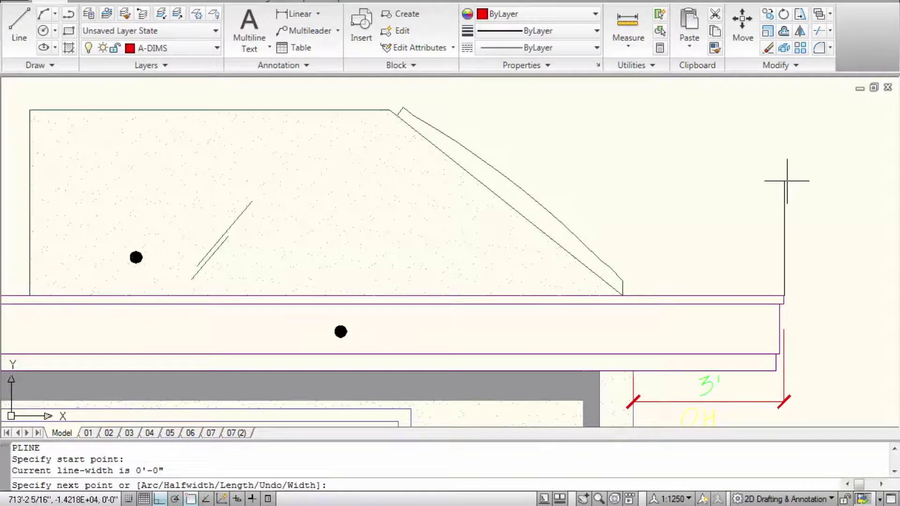
type("3'")
key("Return")
scroll(666, 225, "down", 5)
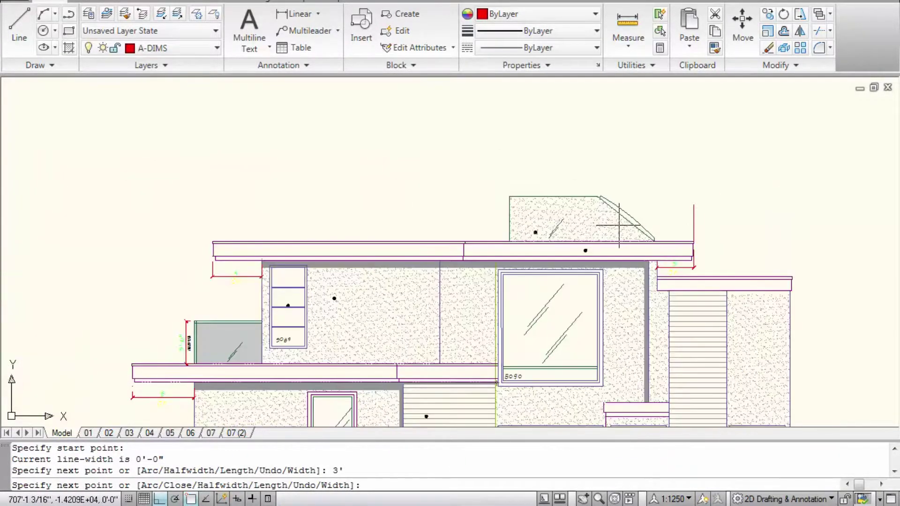
scroll(228, 228, "up", 3)
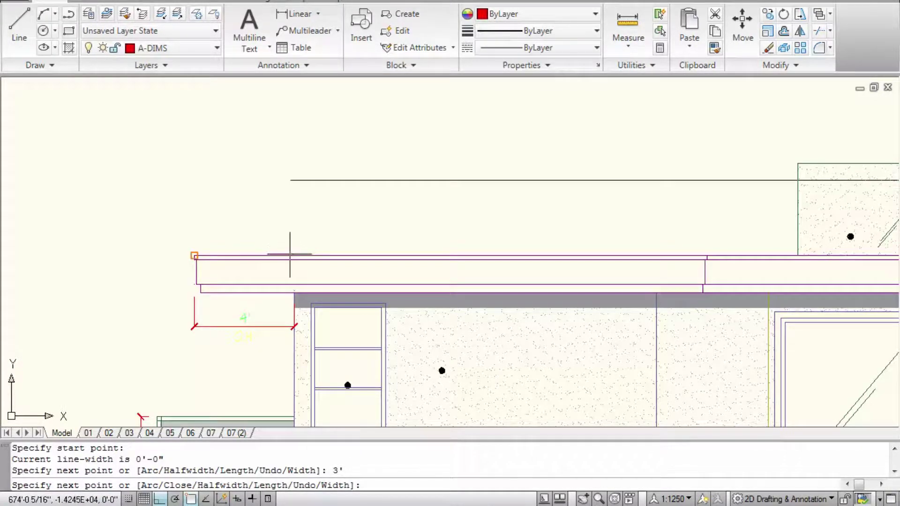
left_click(287, 219)
left_click(291, 256)
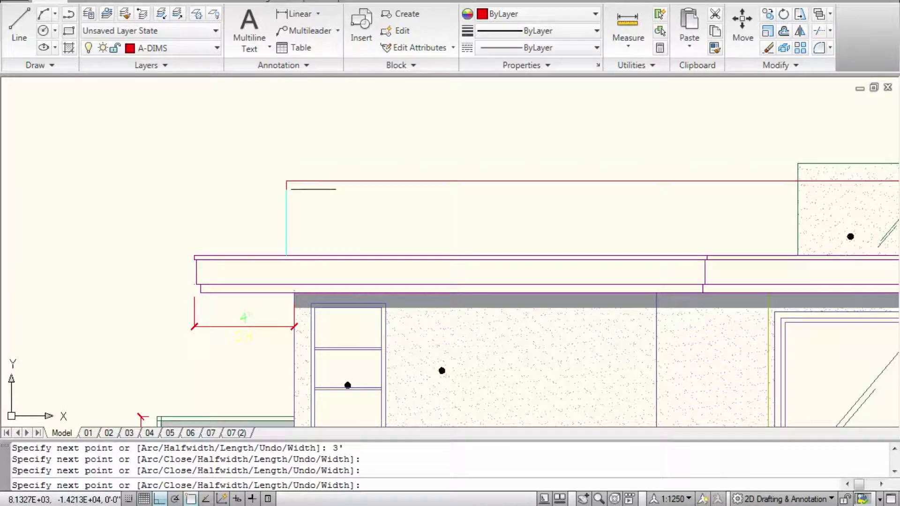
key("Escape")
Select the new railing outline to check it, then bring its left end into view
scroll(310, 227, "down", 4)
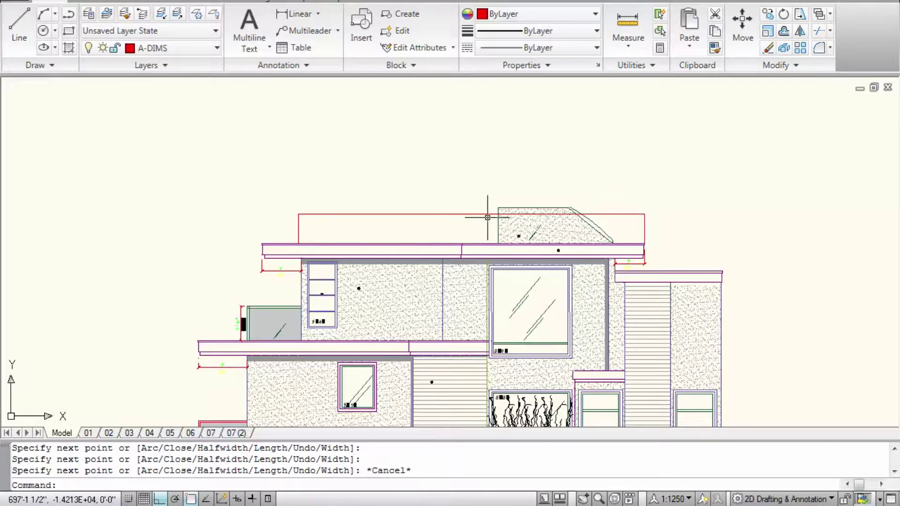
scroll(488, 218, "up", 4)
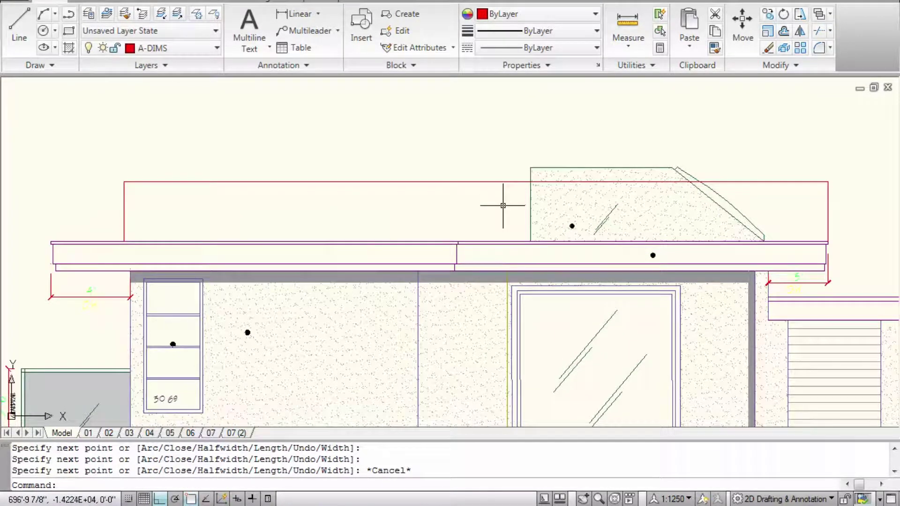
left_click(341, 182)
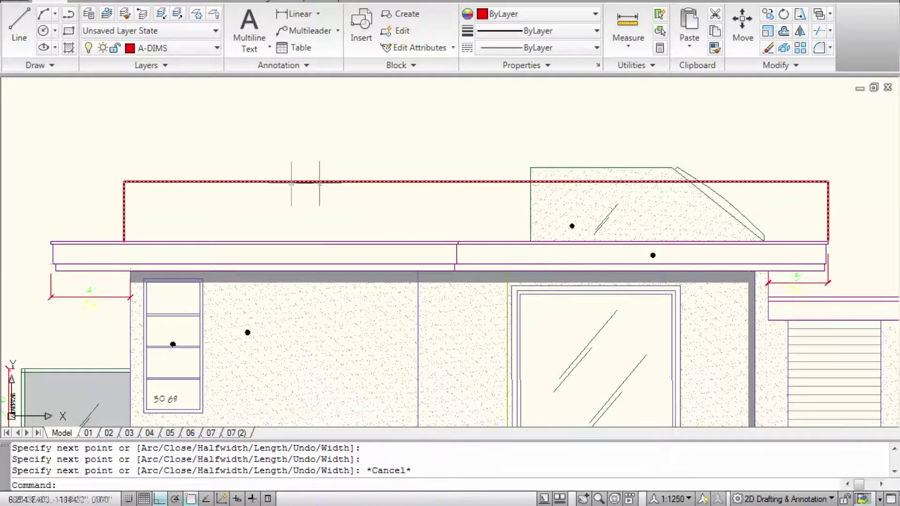
key("Escape")
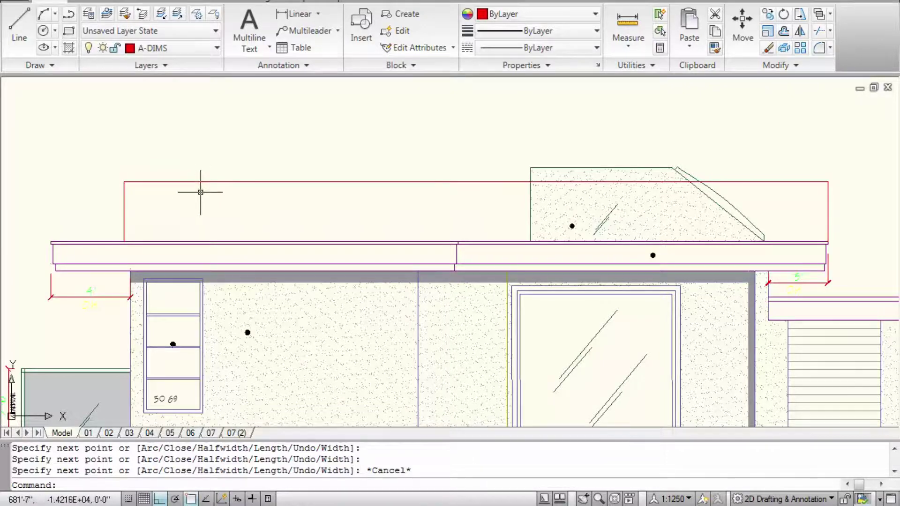
scroll(105, 215, "up", 3)
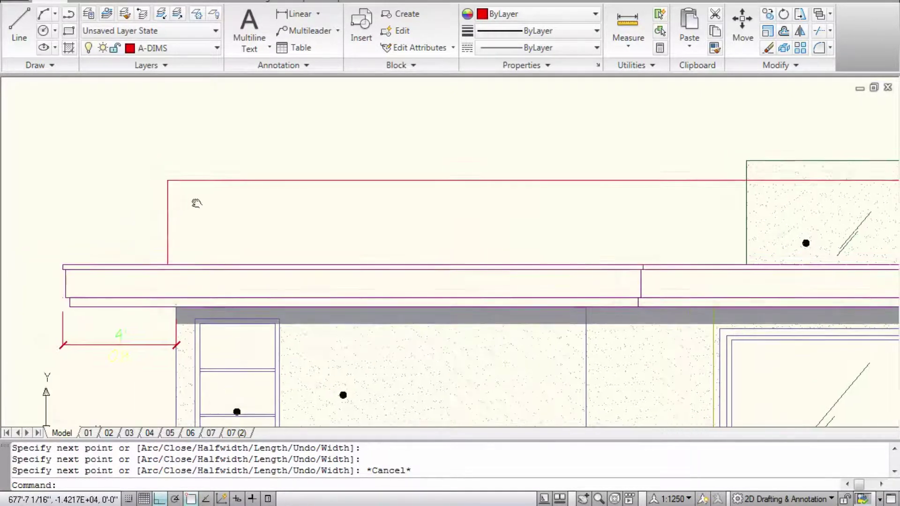
middle_click_drag(195, 202, 225, 201)
scroll(220, 214, "up", 2)
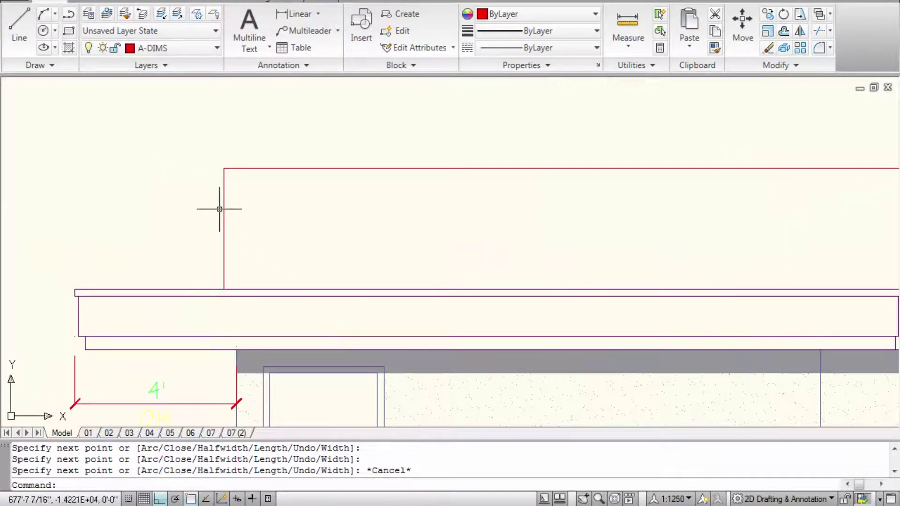
key("Return")
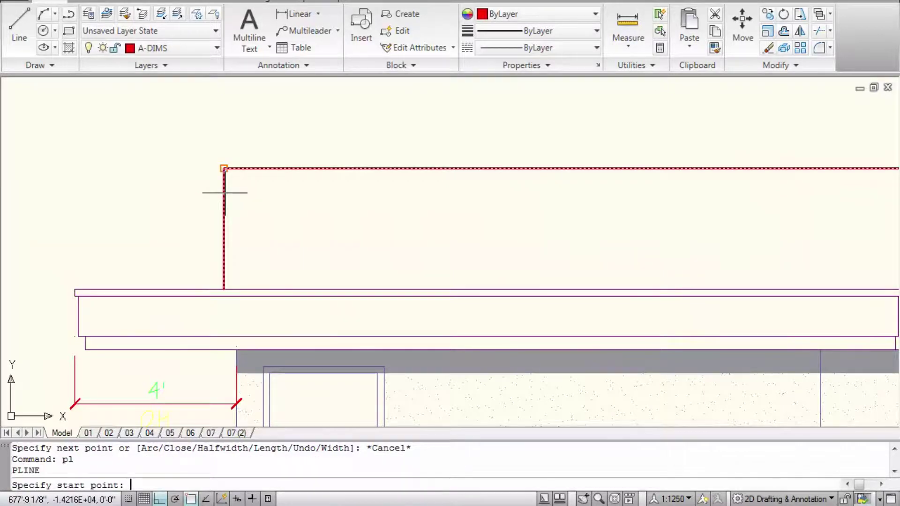
Draw a closed post outline 3 units wide from the outline's top-left corner down to the roof
left_click(224, 168)
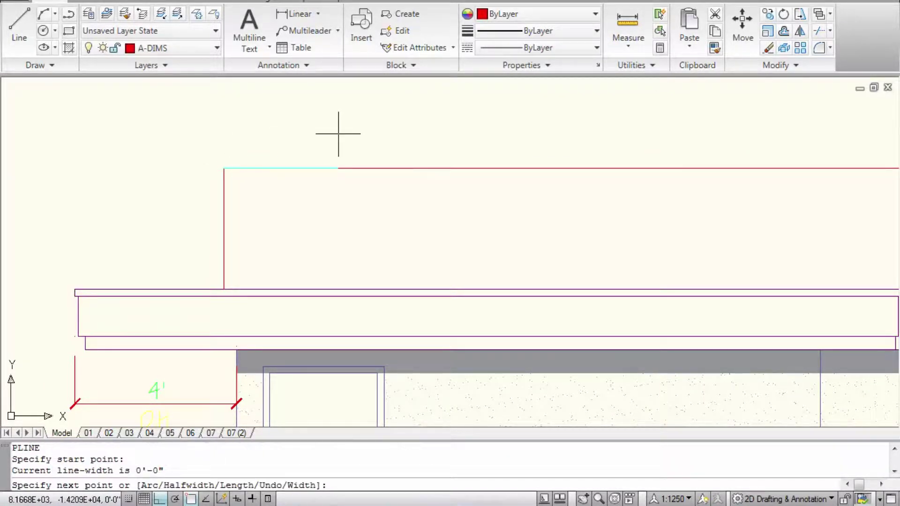
type("3")
key("Return")
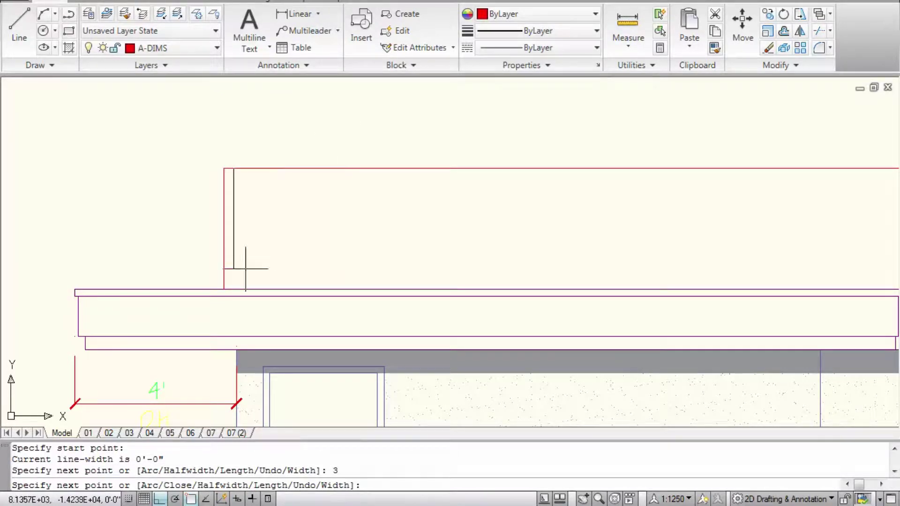
scroll(241, 265, "up", 3)
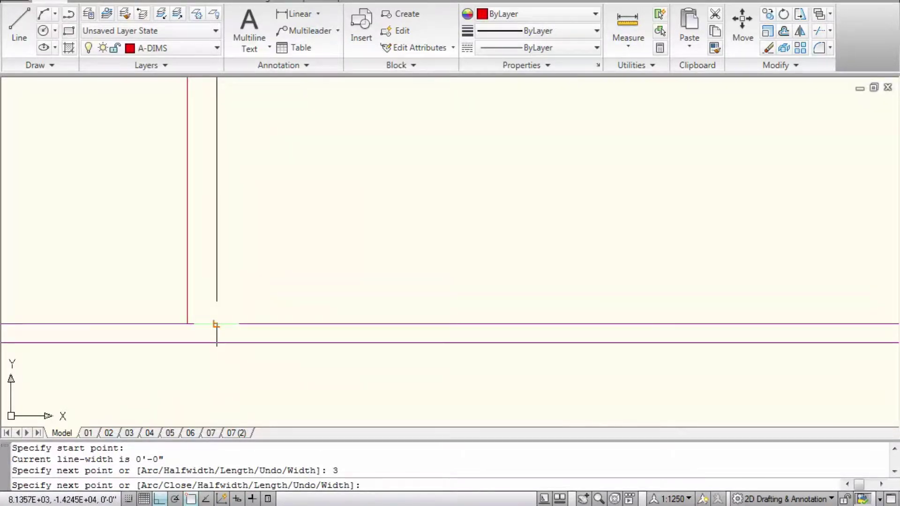
left_click(216, 325)
left_click(187, 323)
scroll(187, 319, "up", 3)
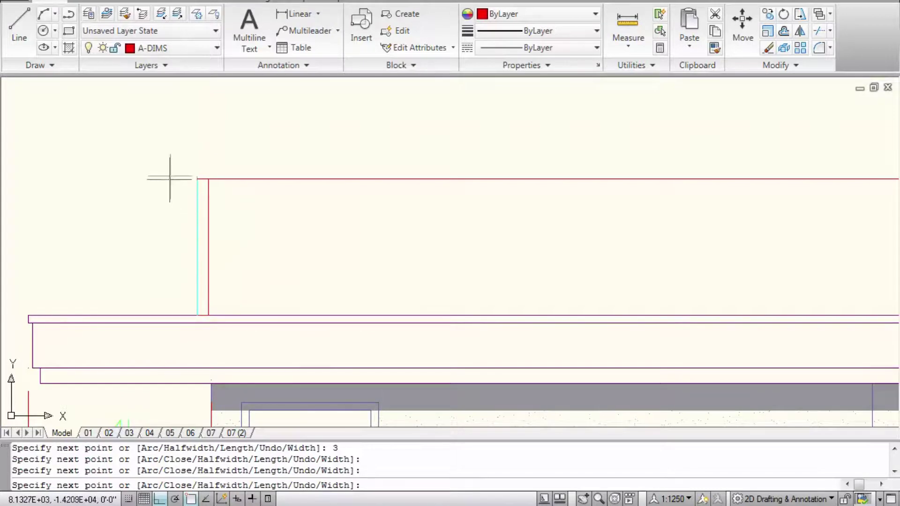
type("c")
key("Return")
Draw a small 1-by-4 clamp shape on the post's inner edge and window-select it
scroll(202, 263, "up", 2)
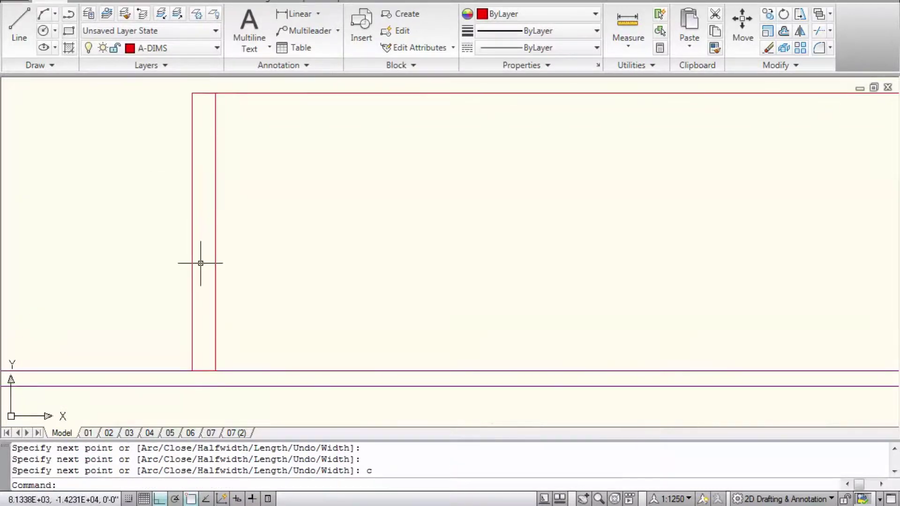
type("pl")
key("Return")
left_click(216, 225)
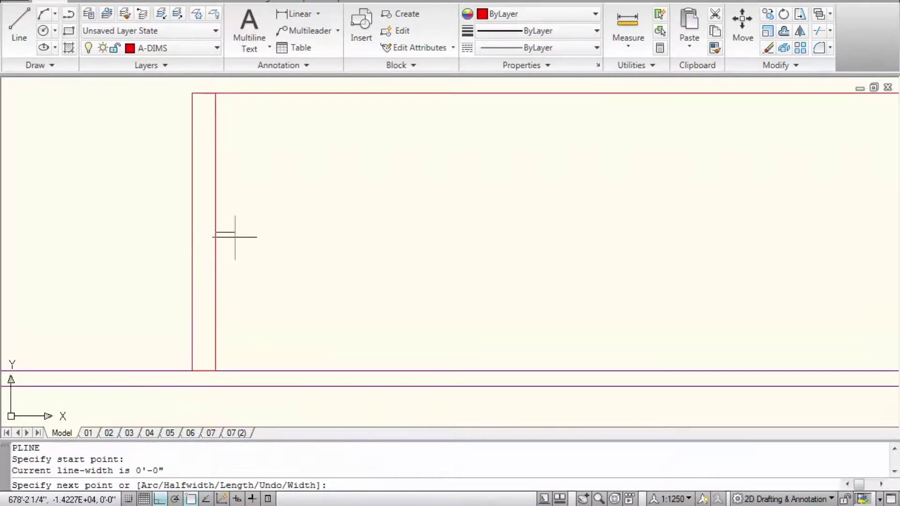
scroll(226, 232, "up", 2)
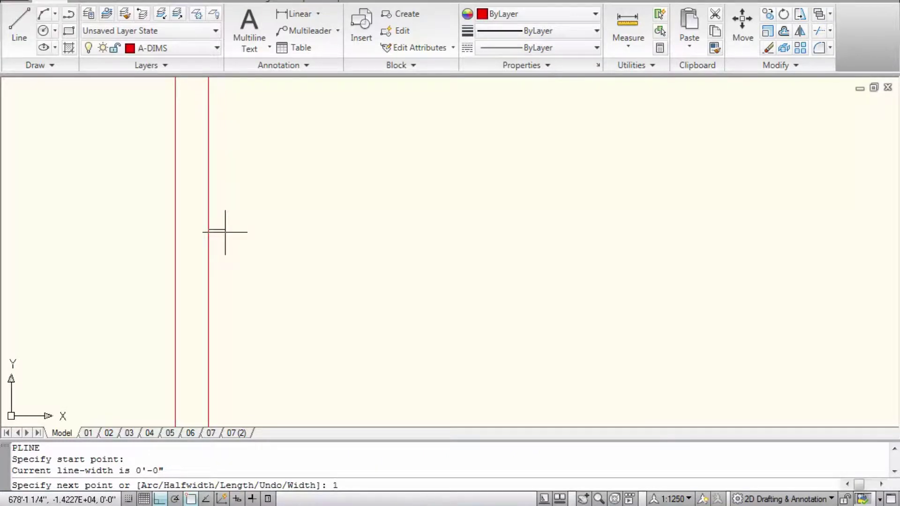
type("1")
key("Return")
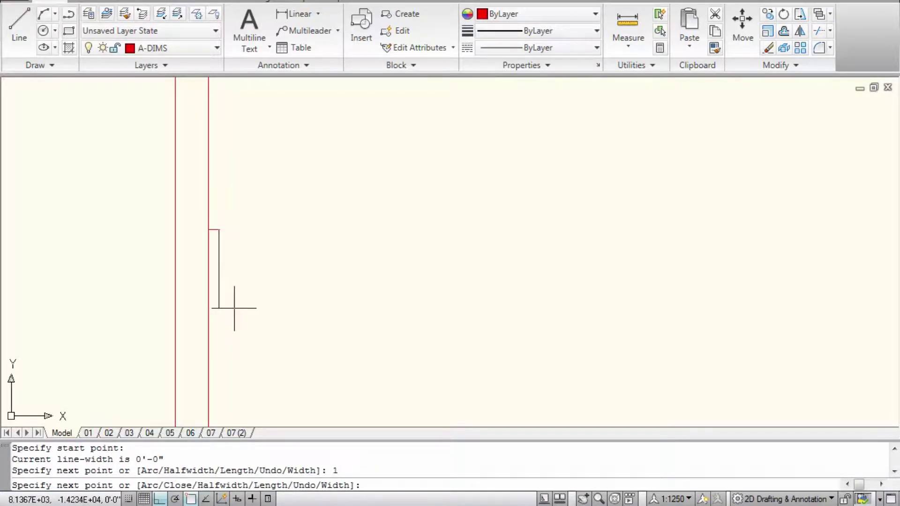
type("4")
key("Return")
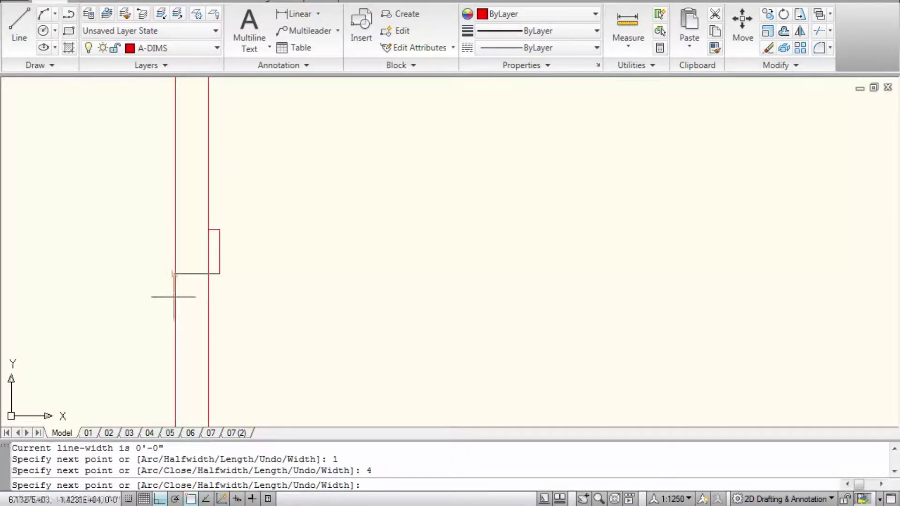
left_click(209, 274)
key("Escape")
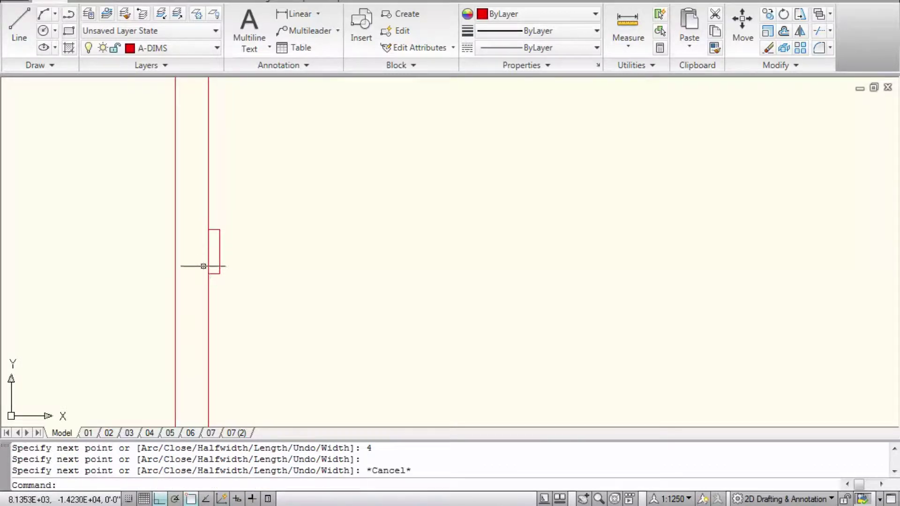
left_click(222, 279)
left_click(207, 225)
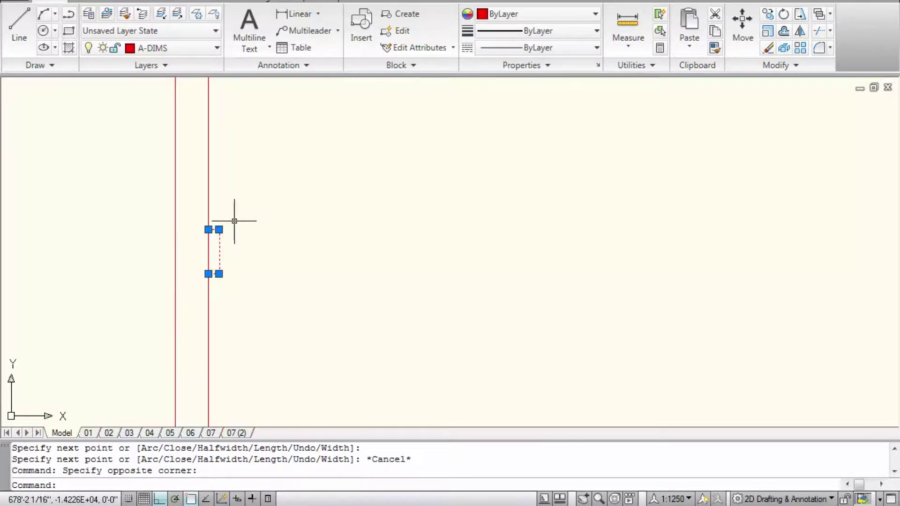
Mirror the clamp across the post's centreline, keeping the original clamp
type("mi")
key("Return")
scroll(236, 231, "down", 2)
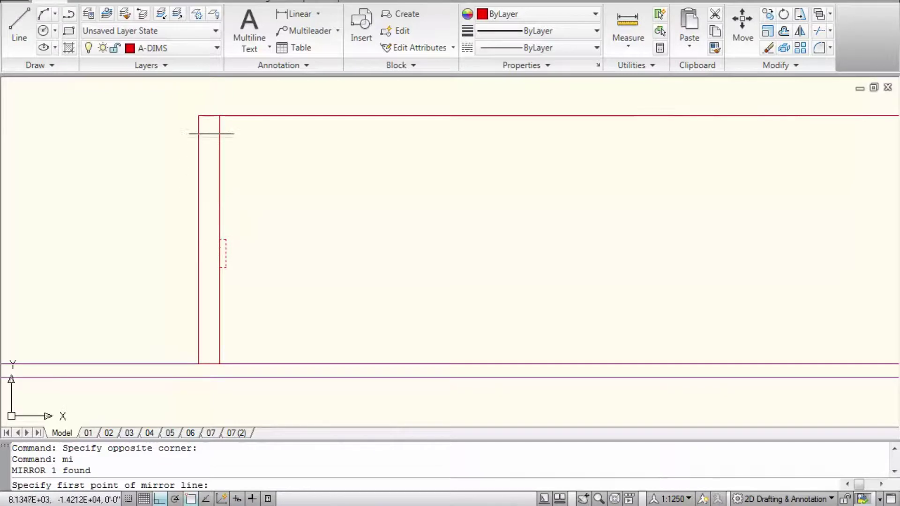
left_click(209, 117)
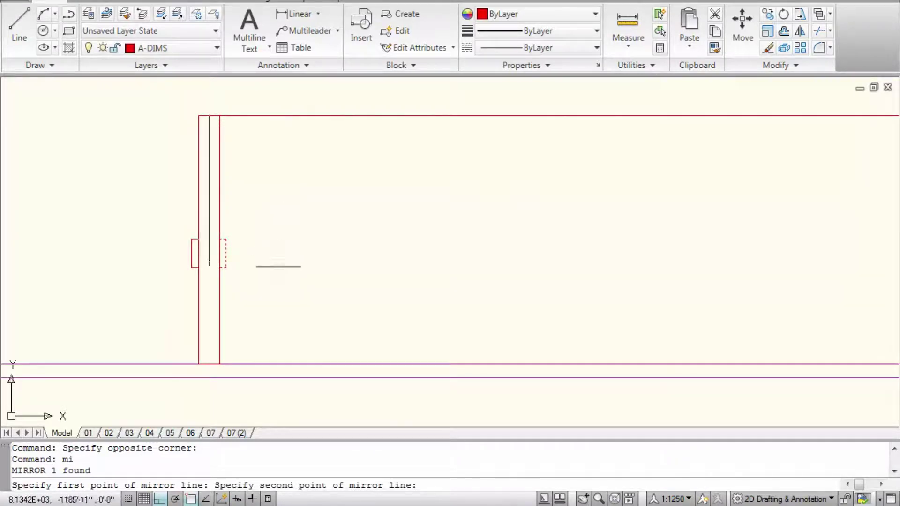
left_click(278, 267)
type("n")
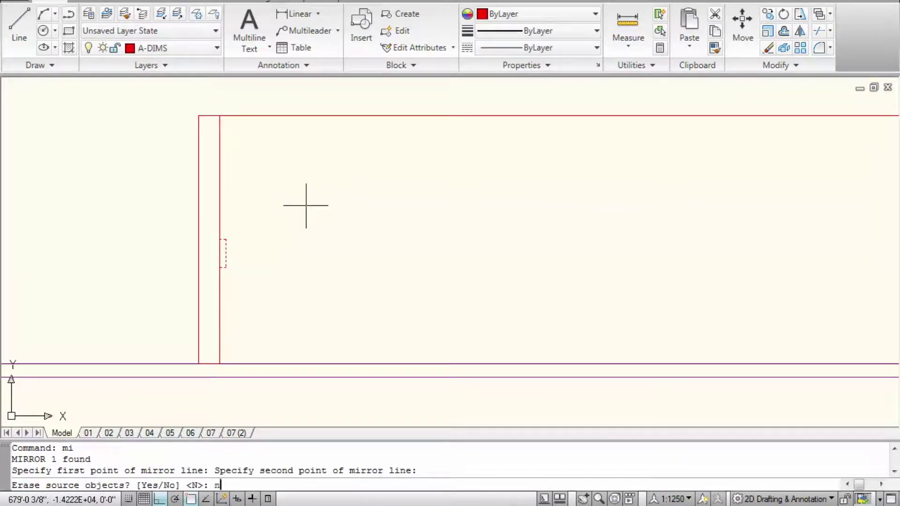
key("Return")
Select the post together with both clamps for copying
scroll(235, 260, "down", 4)
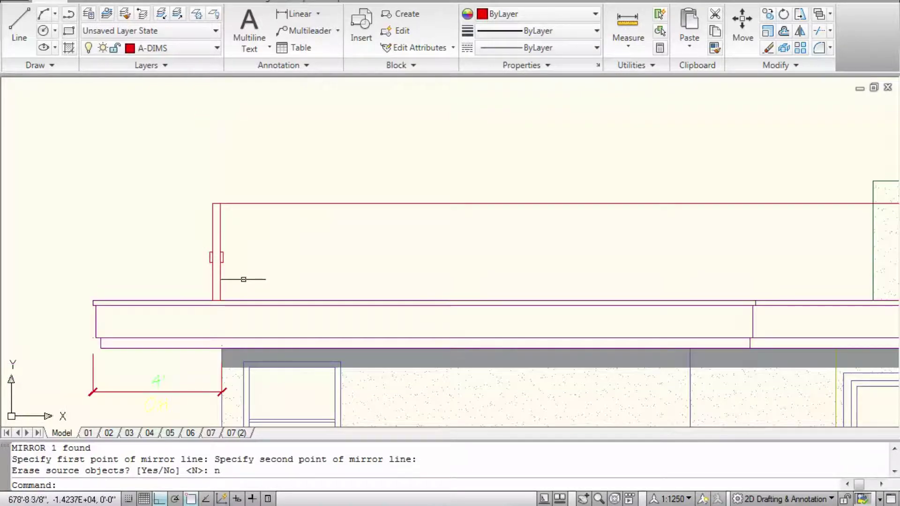
middle_click_drag(222, 237, 173, 223)
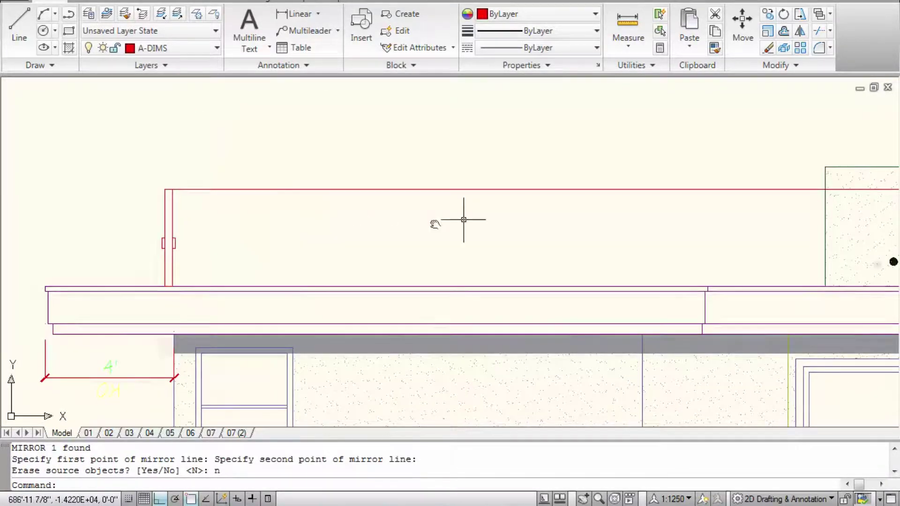
scroll(390, 230, "down", 4)
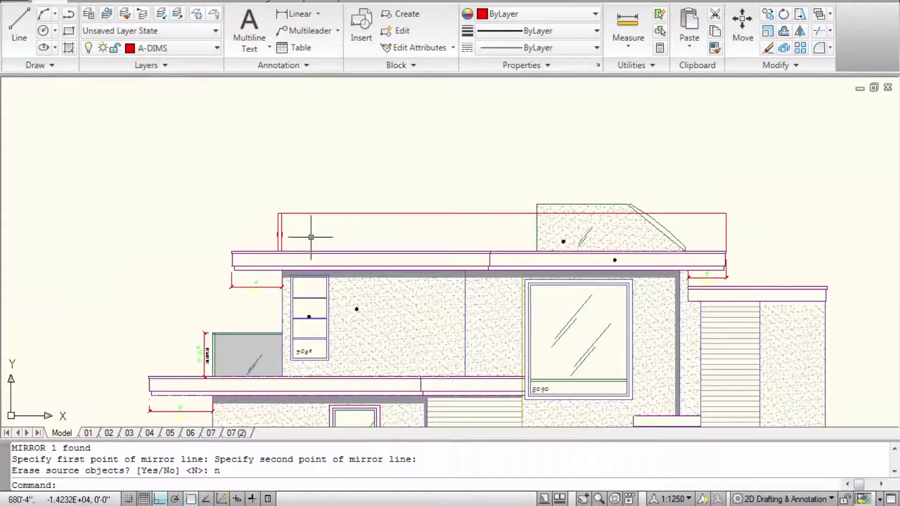
scroll(263, 235, "up", 6)
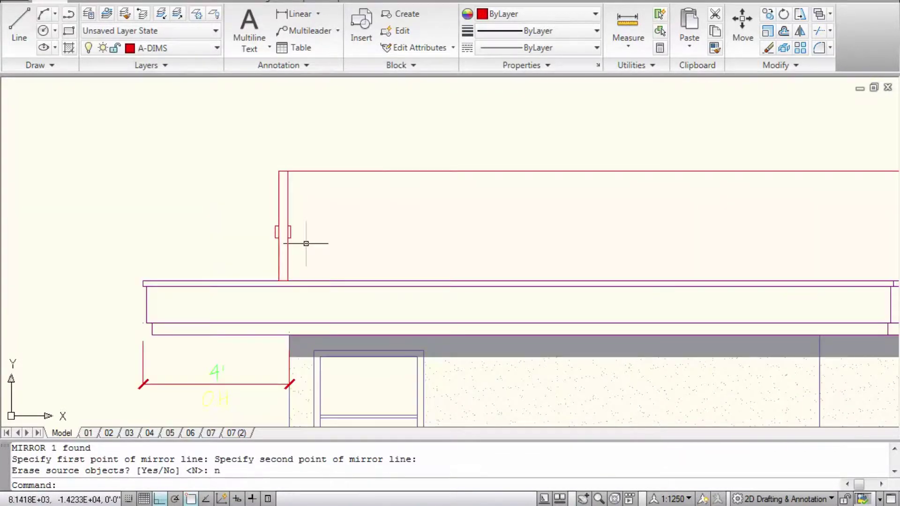
left_click(295, 240)
left_click(254, 178)
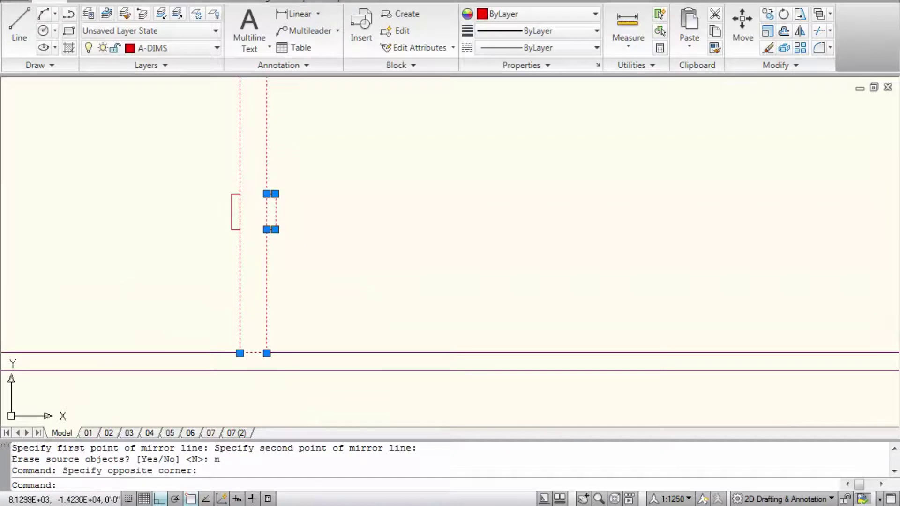
left_click(231, 206)
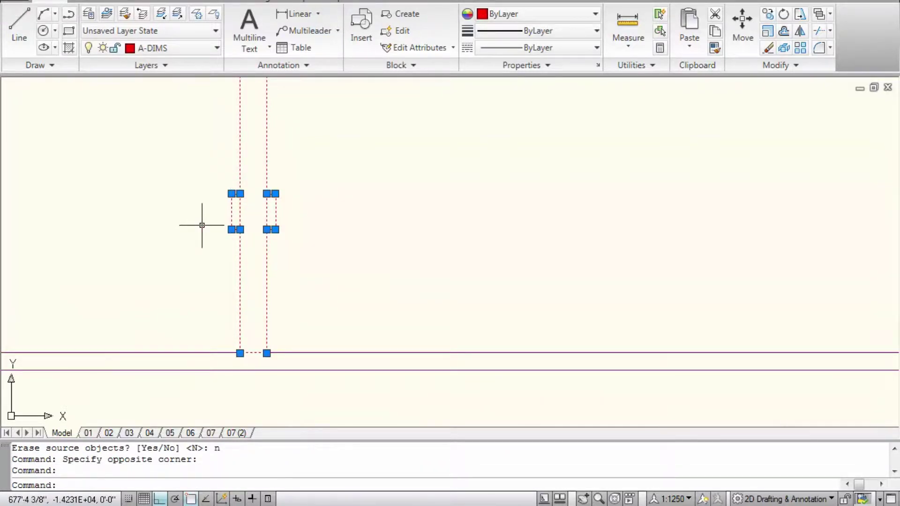
key("Return")
Copy the clamped post from its top corner to 4', 8', 12' and 16' along the roof
scroll(234, 206, "down", 4)
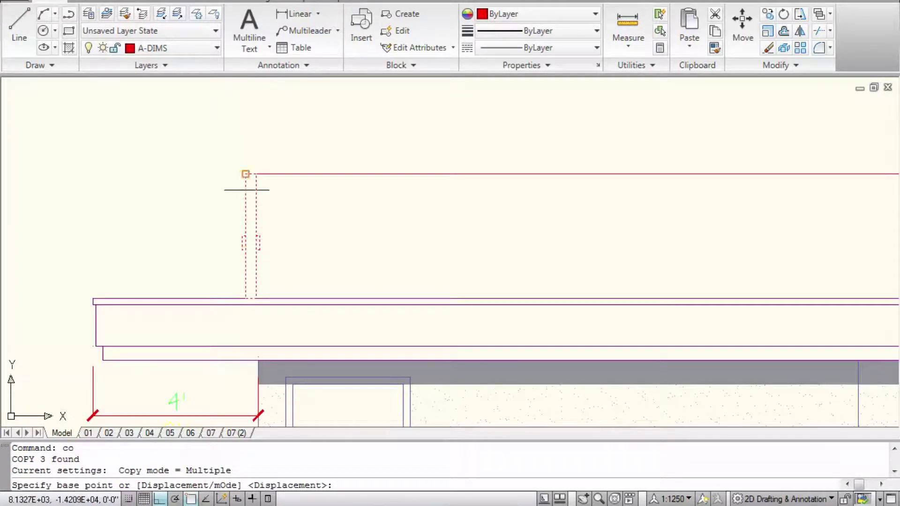
scroll(245, 173, "up", 2)
left_click(260, 179)
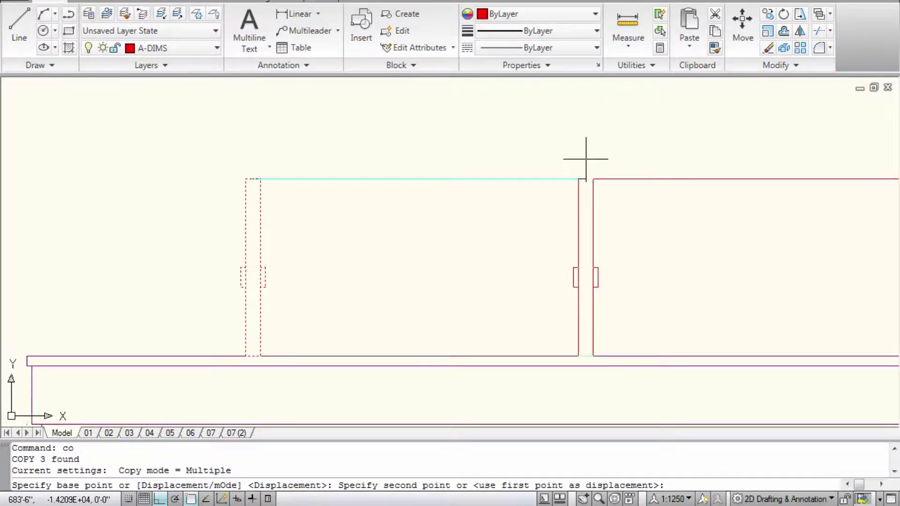
key("Return")
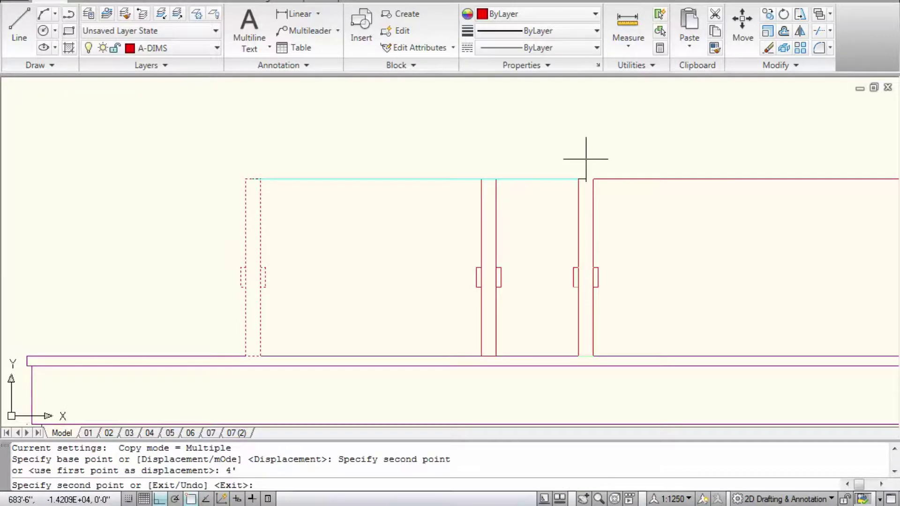
scroll(442, 158, "down", 3)
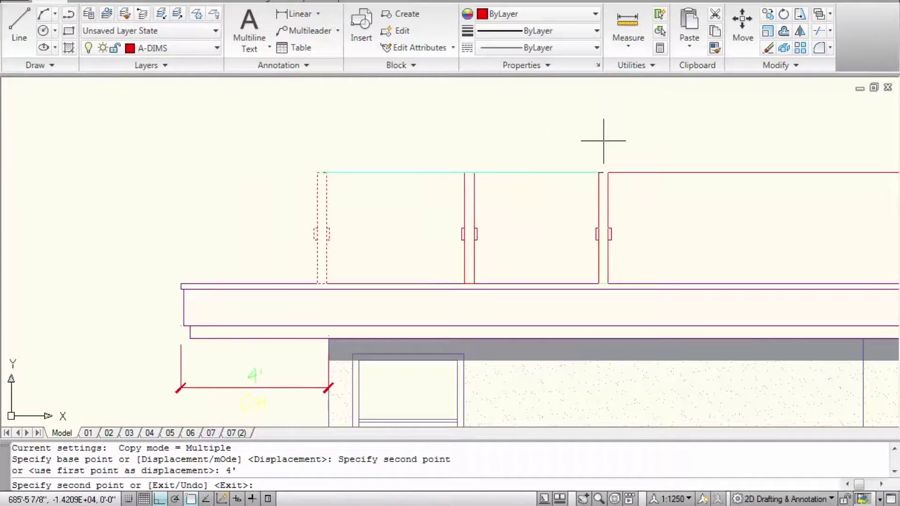
type("8")
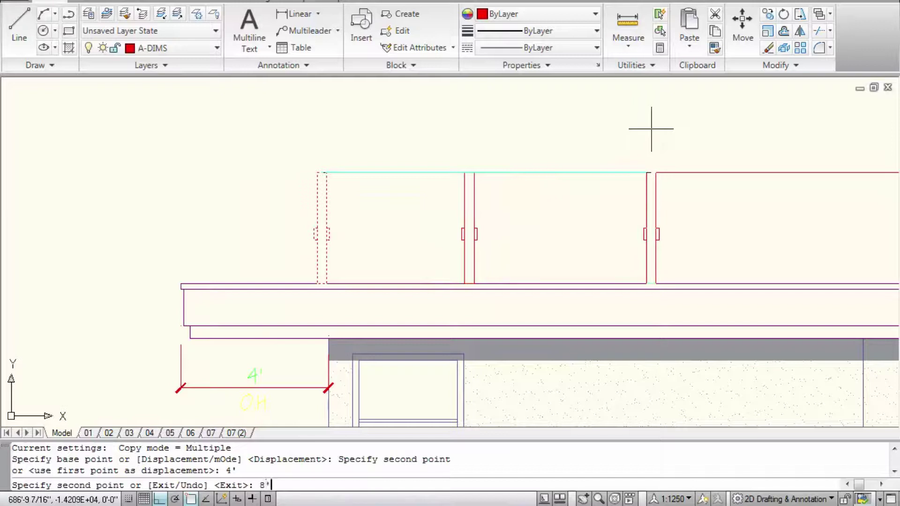
key("Return")
middle_click_drag(654, 135, 504, 164)
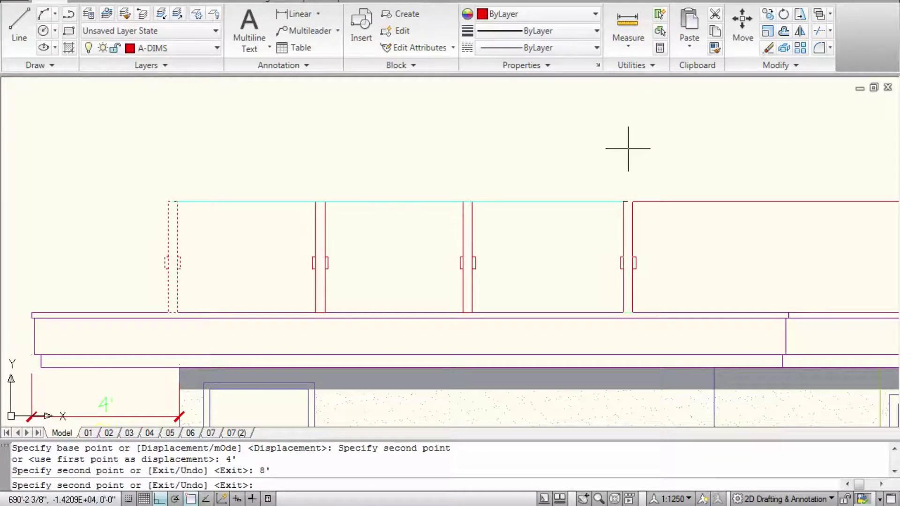
type("12'")
key("Return")
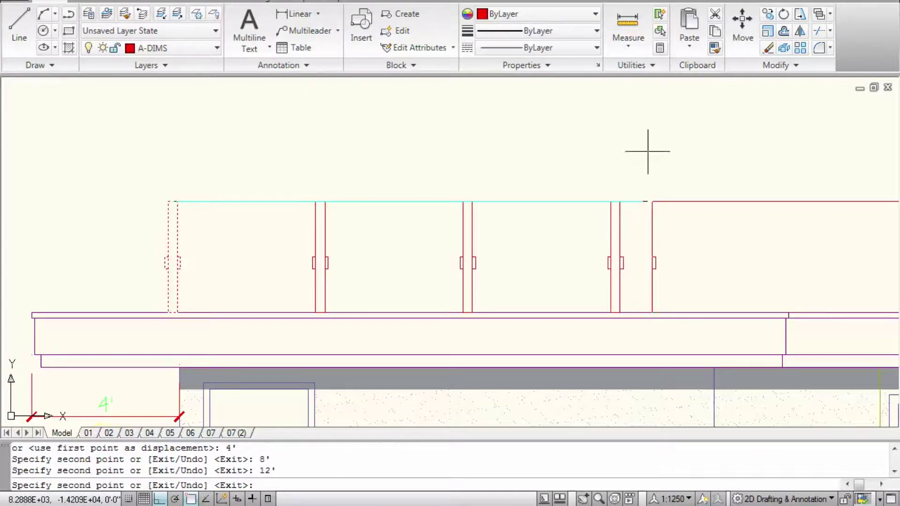
middle_click_drag(647, 151, 559, 177)
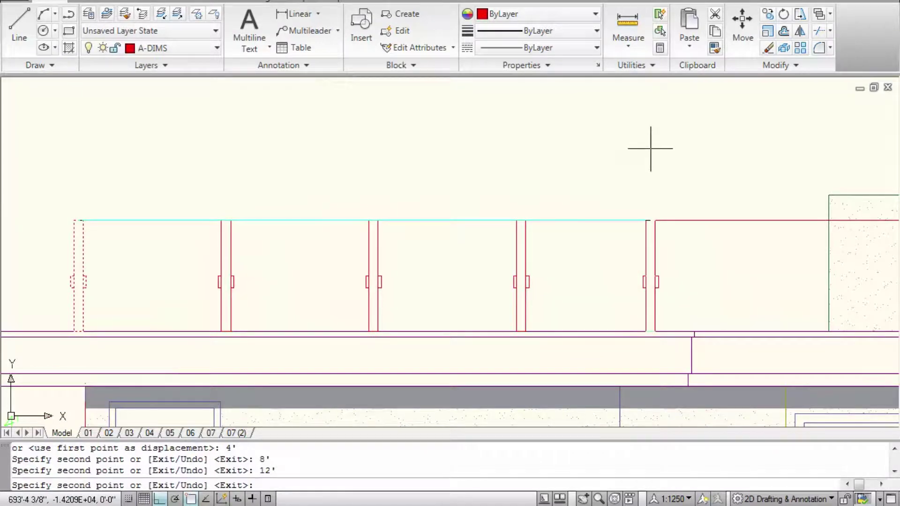
type("16'")
key("Return")
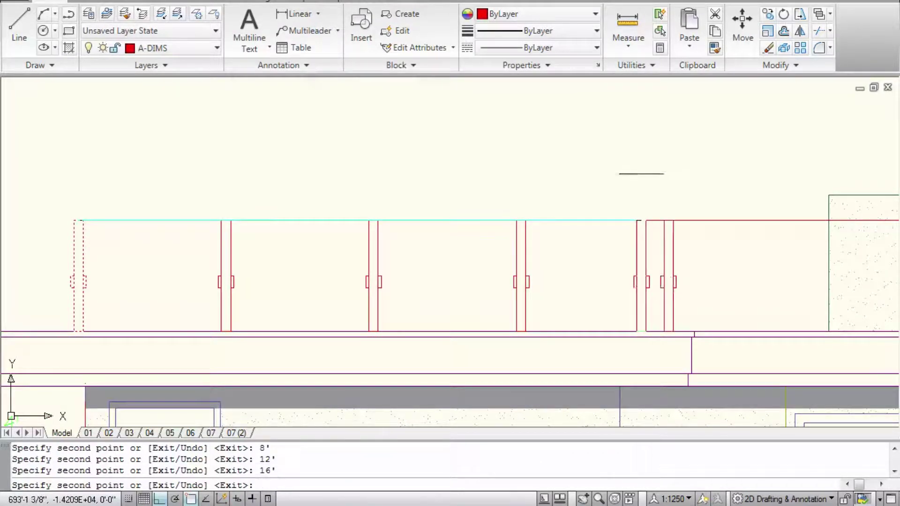
Continue placing post copies at 20', 24', 28' and 32', then end the copy
middle_click_drag(629, 175, 547, 184)
mouse_move(711, 164)
middle_mouse_down()
mouse_move(669, 163)
mouse_move(667, 154)
middle_mouse_up()
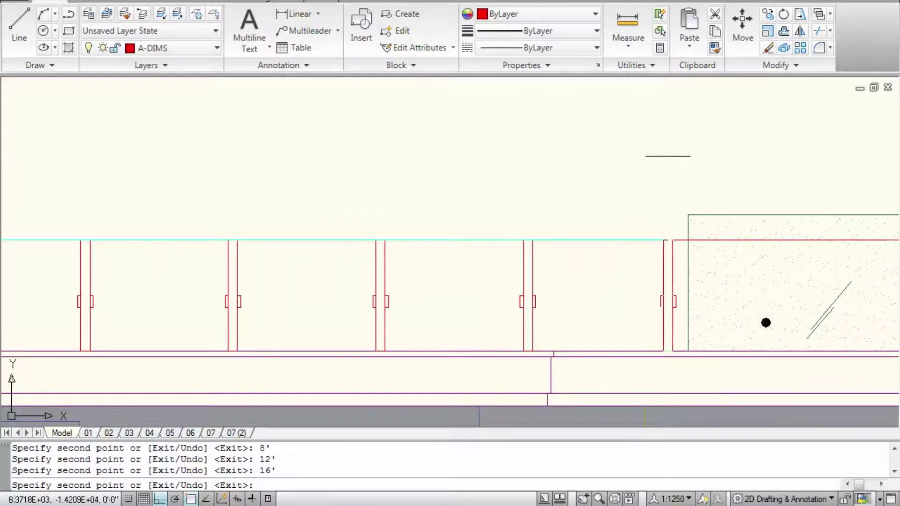
type("20'")
key("Return")
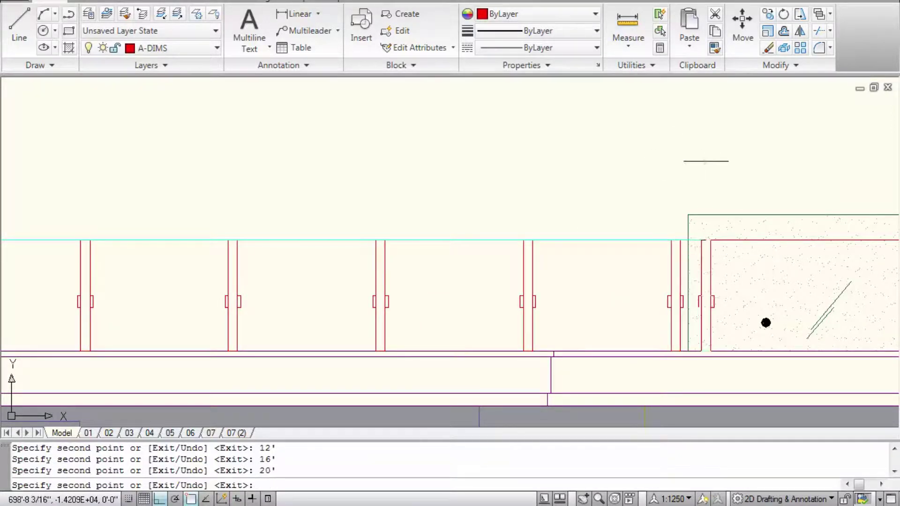
mouse_move(669, 150)
middle_mouse_down()
mouse_move(672, 159)
mouse_move(651, 144)
middle_mouse_up()
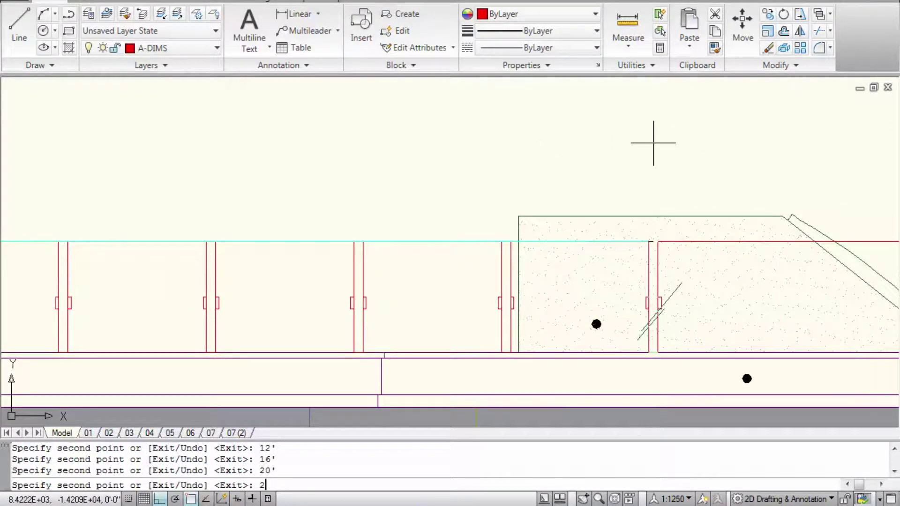
key("Return")
middle_click_drag(729, 187, 613, 195)
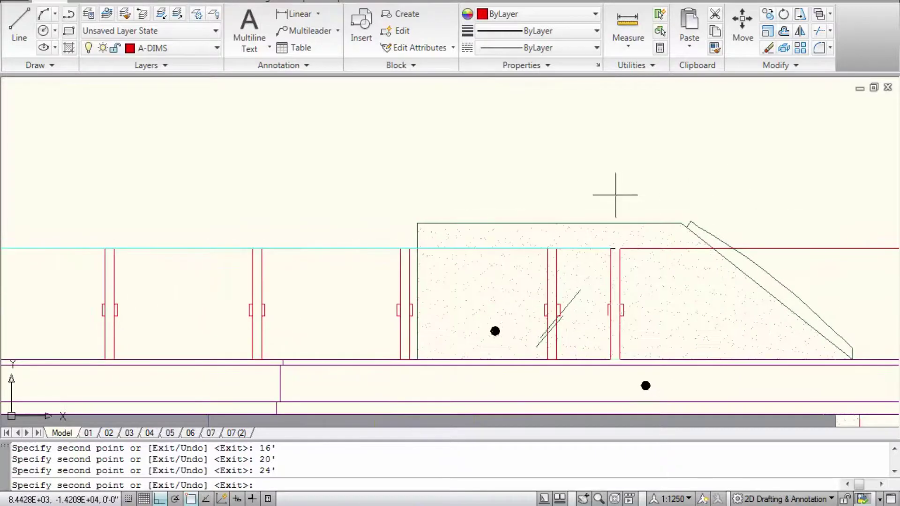
scroll(656, 183, "down", 3)
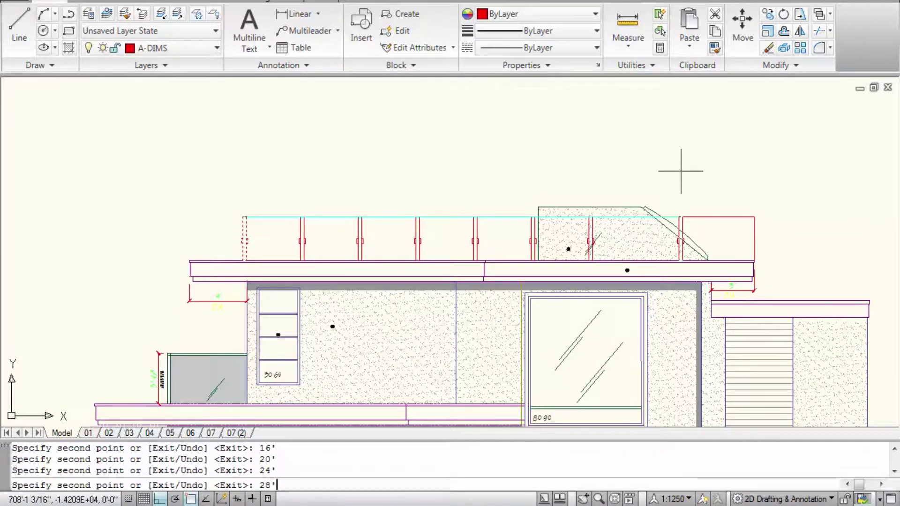
key("Return")
scroll(712, 211, "up", 2)
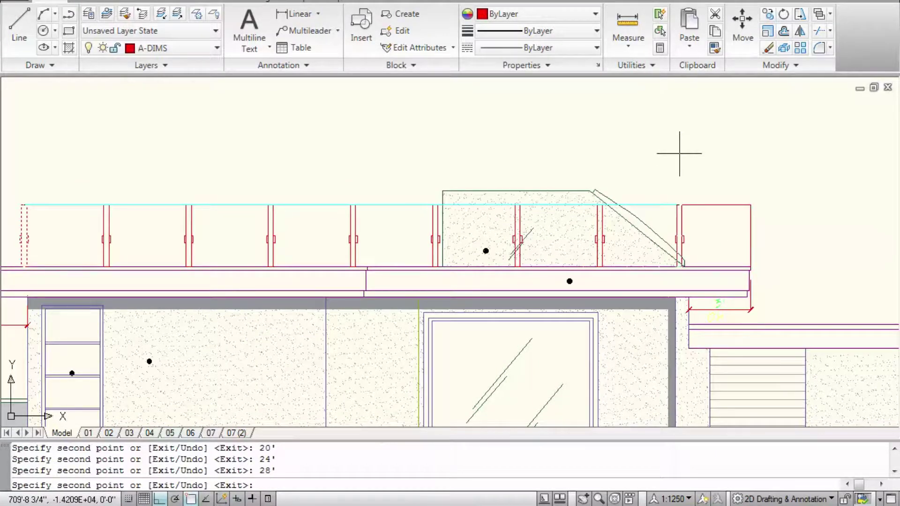
key("Return")
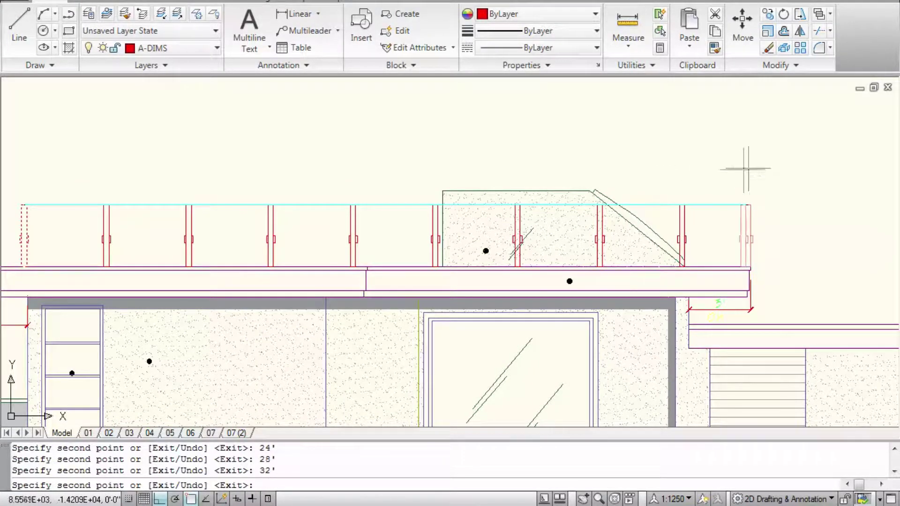
scroll(745, 197, "up", 4)
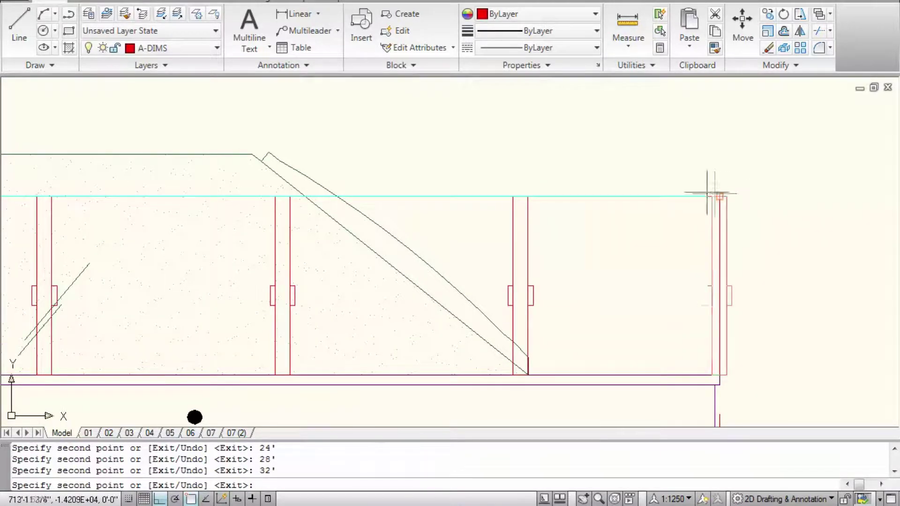
key("Escape")
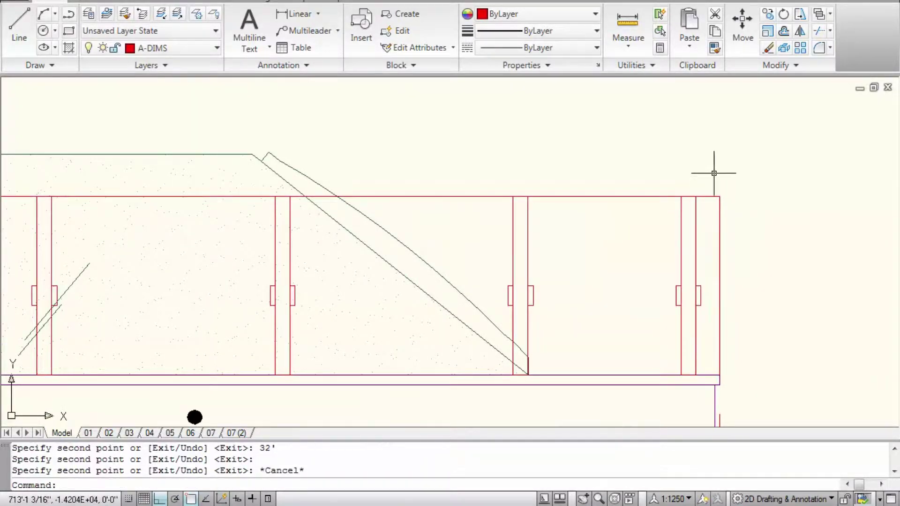
scroll(704, 206, "down", 5)
Delete the stray short line beside the leftmost railing post
scroll(668, 218, "down", 2)
scroll(603, 221, "up", 5)
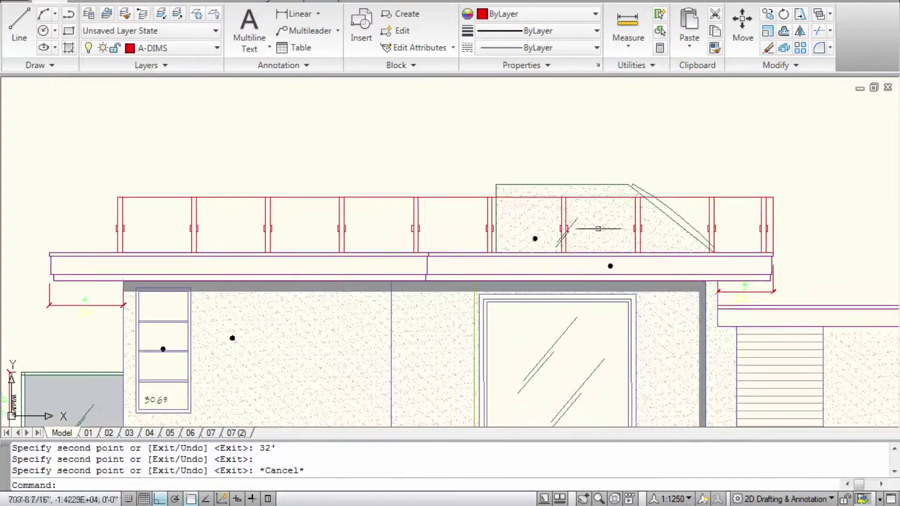
scroll(267, 216, "up", 3)
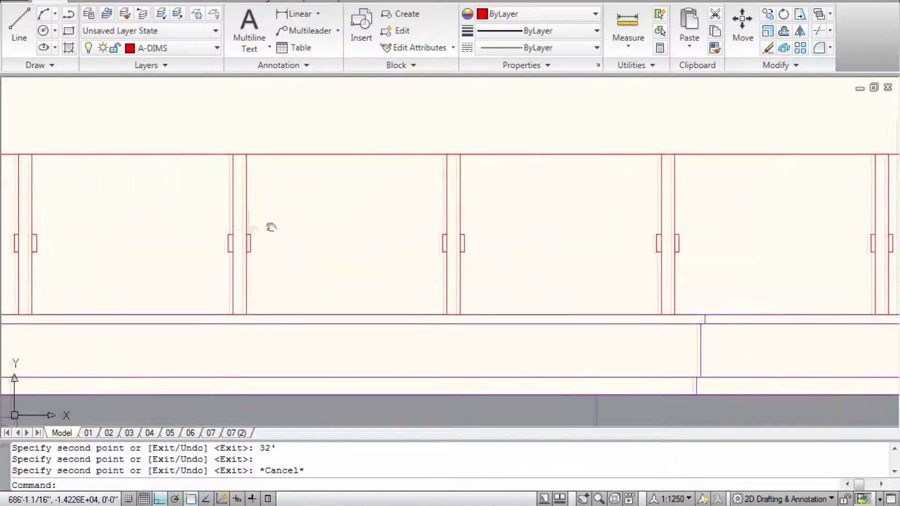
scroll(307, 201, "down", 3)
scroll(198, 218, "up", 4)
scroll(199, 218, "up", 3)
left_click(179, 198)
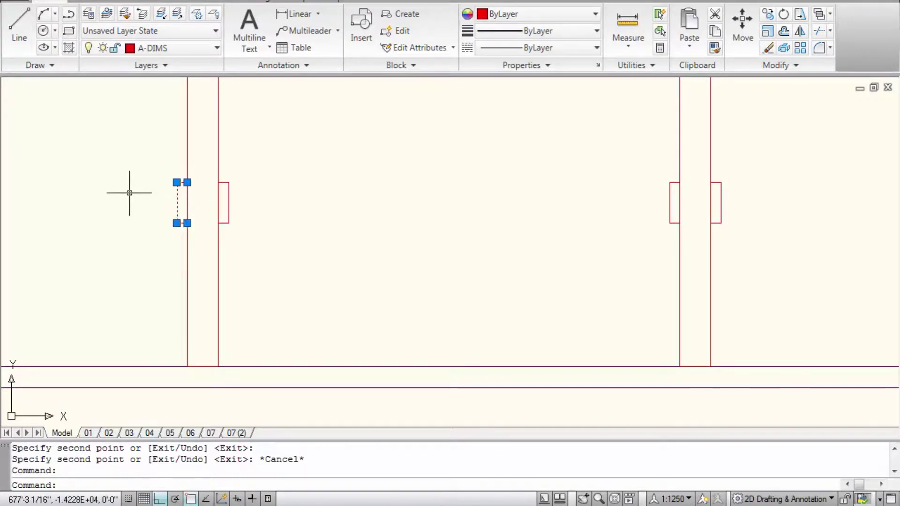
key("Delete")
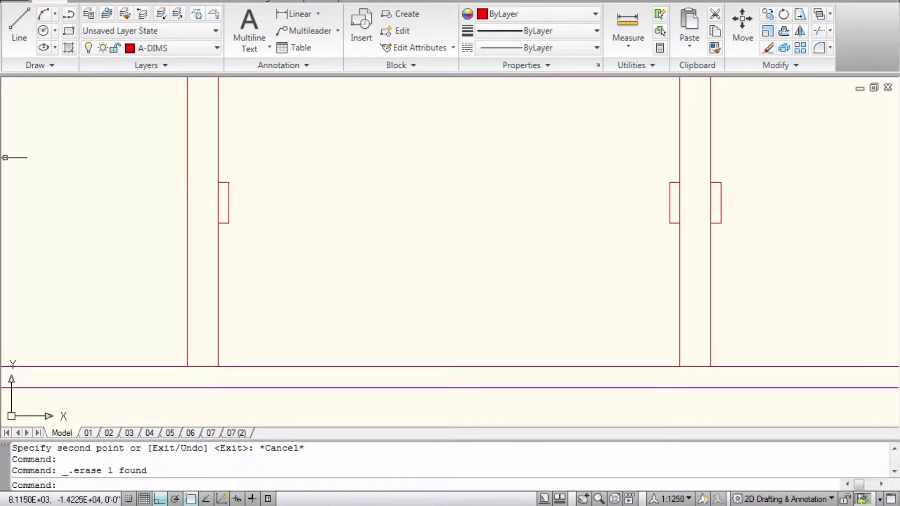
scroll(316, 269, "down", 3)
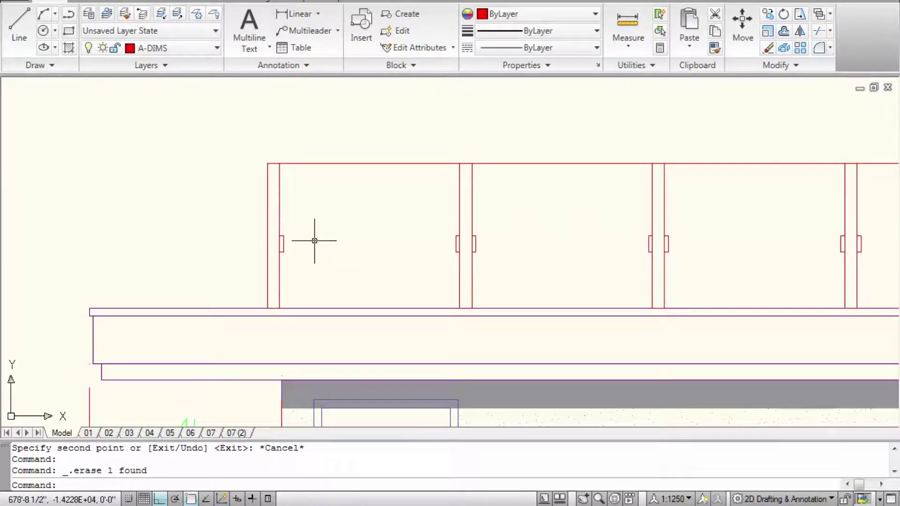
scroll(314, 240, "up", 2)
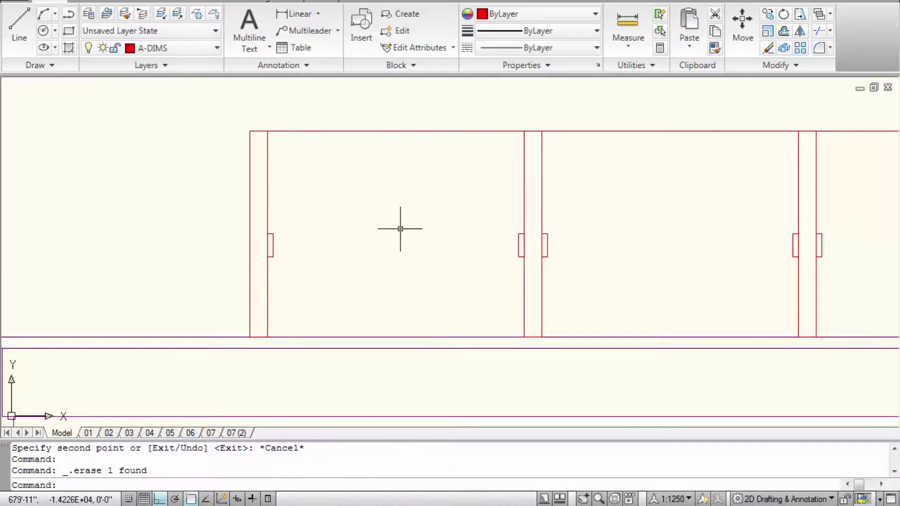
key("Return")
Draw a pane polyline from the post tab up to the top rail, across, down, and back closed
scroll(269, 243, "up", 4)
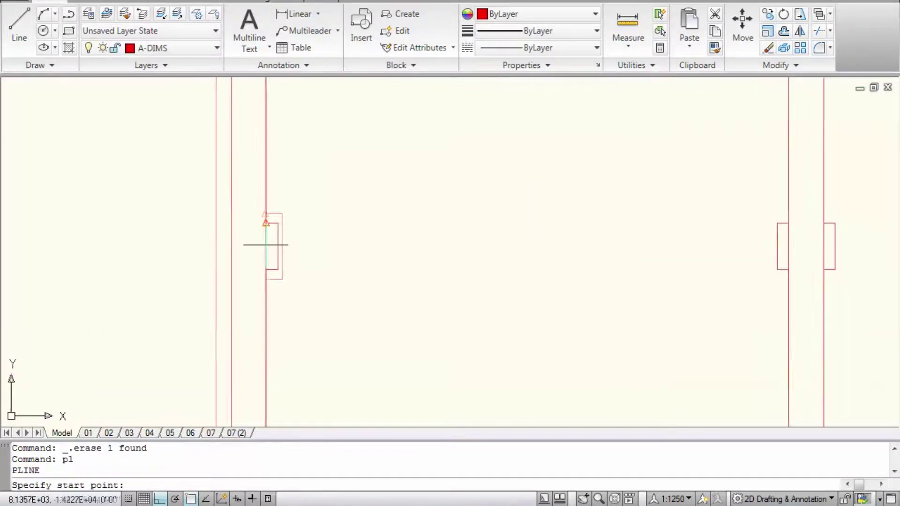
left_click(277, 216)
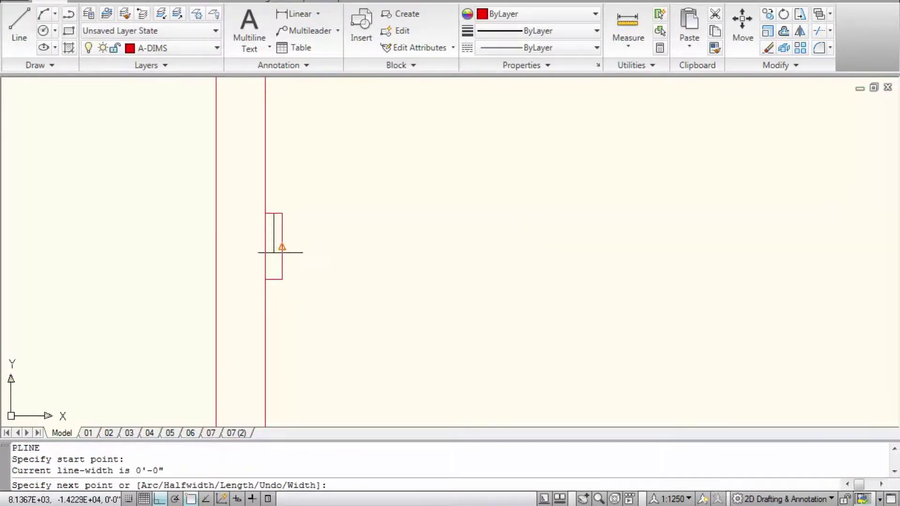
scroll(281, 252, "down", 4)
left_click(278, 125)
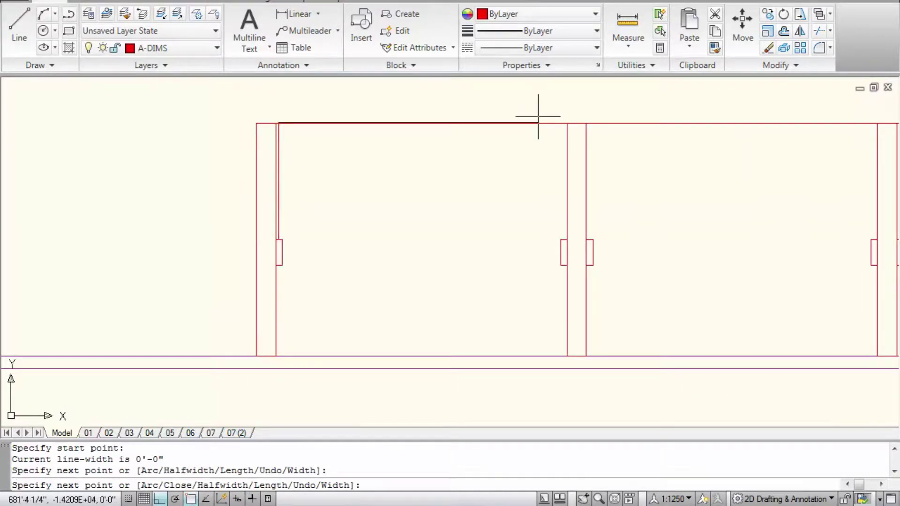
scroll(563, 137, "up", 4)
scroll(570, 275, "down", 2)
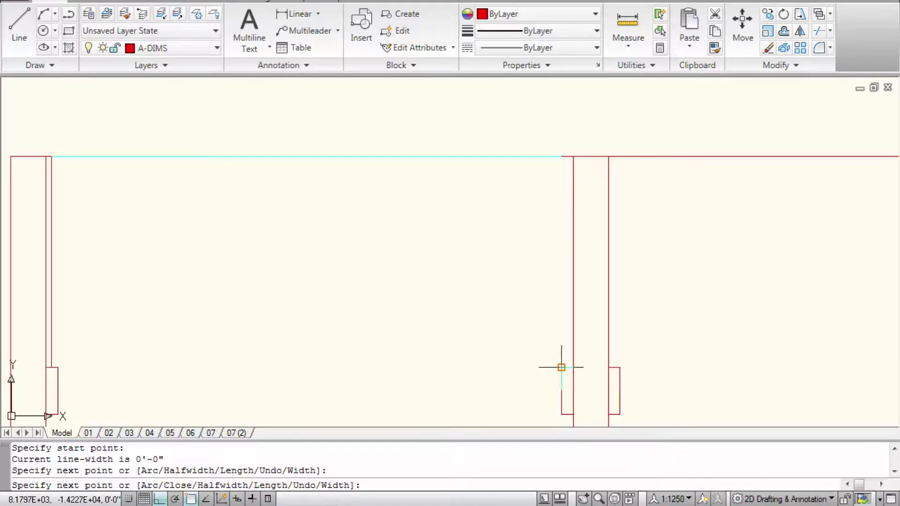
left_click(567, 286)
scroll(562, 315, "down", 4)
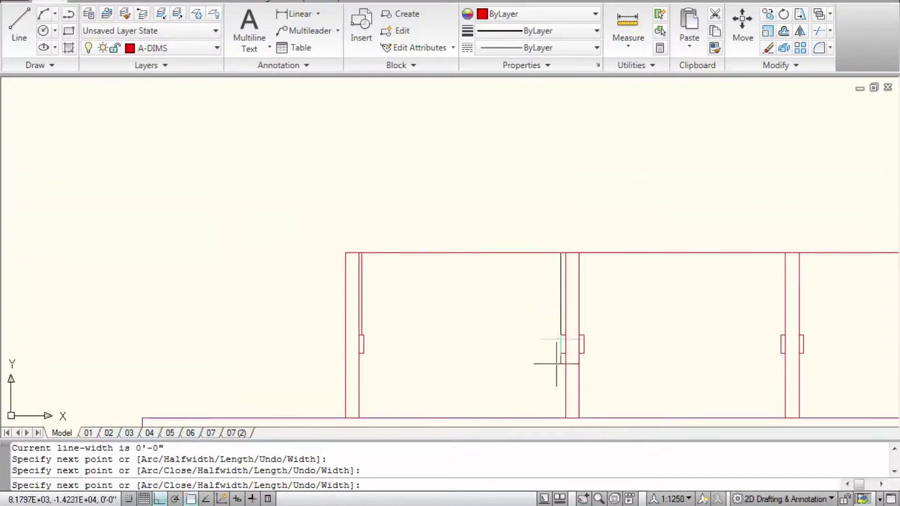
scroll(564, 419, "up", 5)
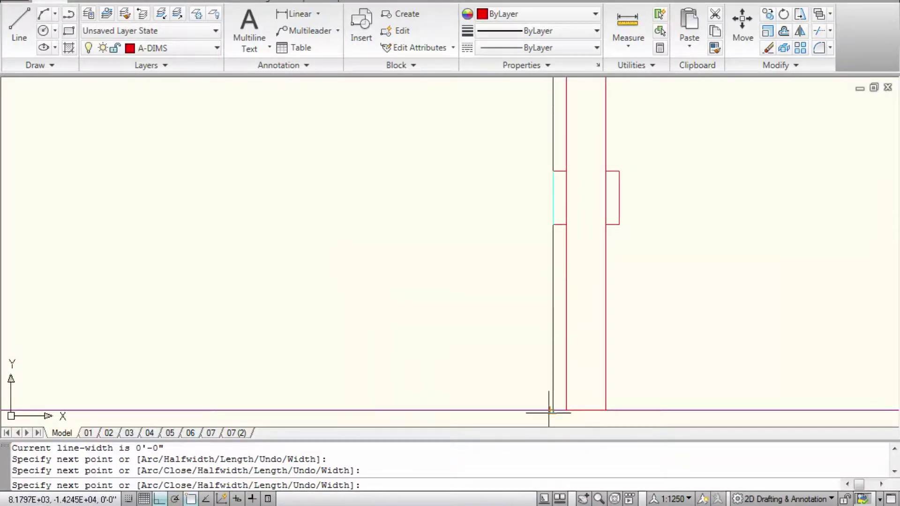
left_click(553, 411)
scroll(515, 408, "down", 4)
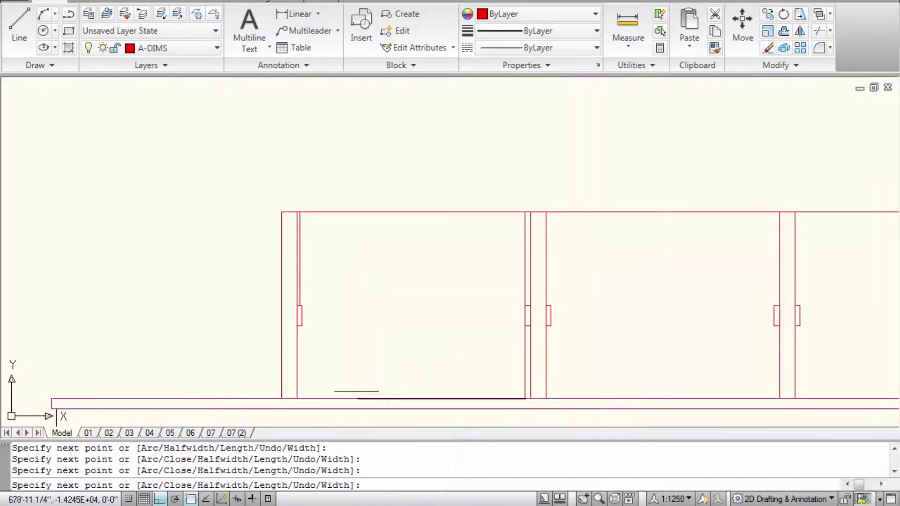
scroll(325, 398, "up", 3)
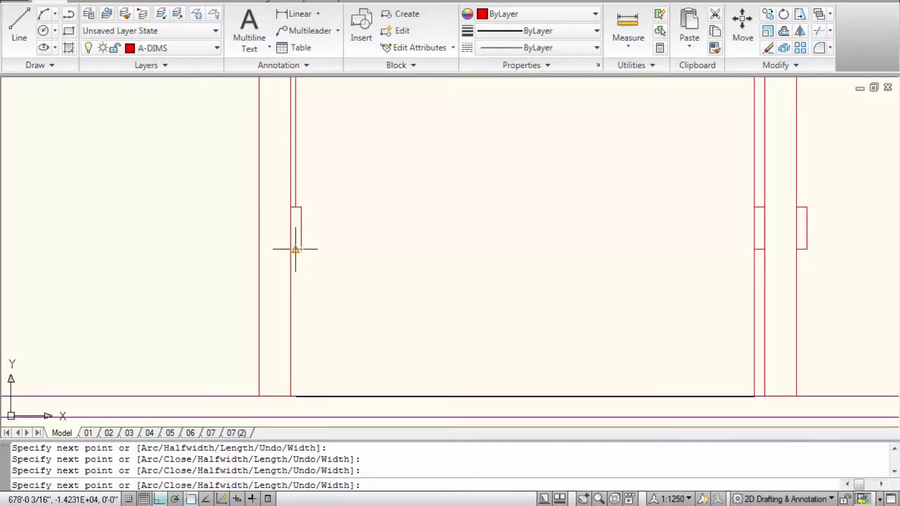
left_click(298, 294)
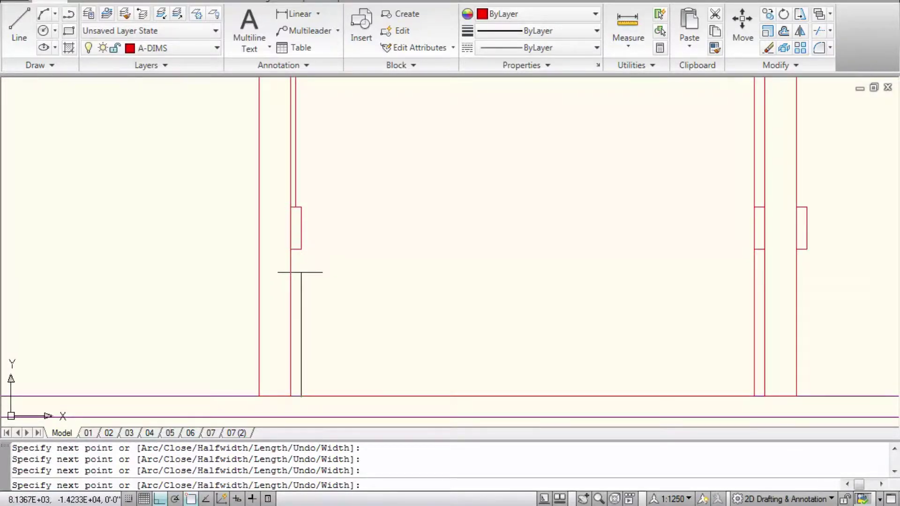
key("Return")
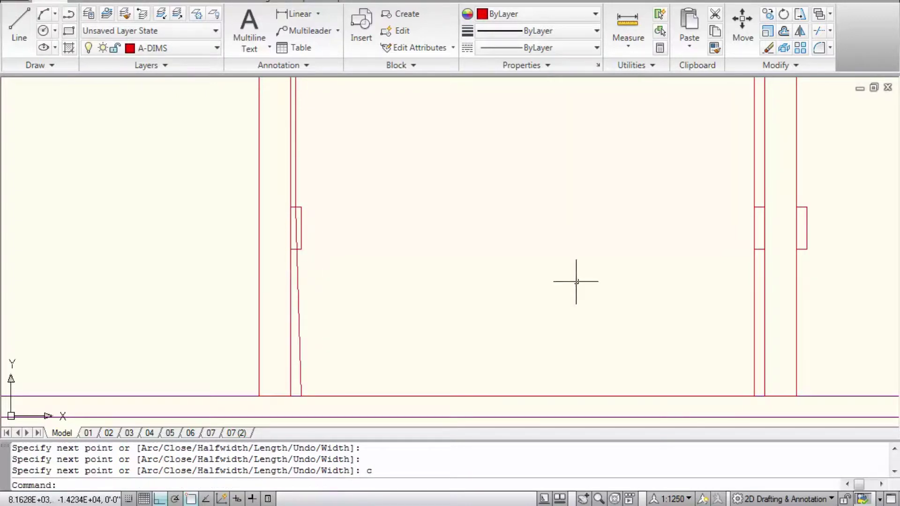
Begin a second pane outline at the next post, then cancel it
scroll(751, 319, "down", 2)
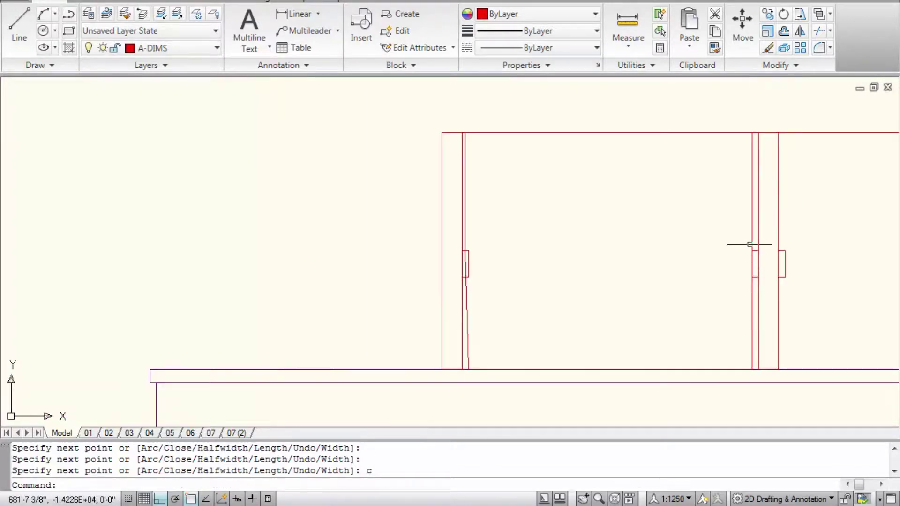
scroll(764, 248, "up", 3)
middle_click_drag(728, 274, 665, 310)
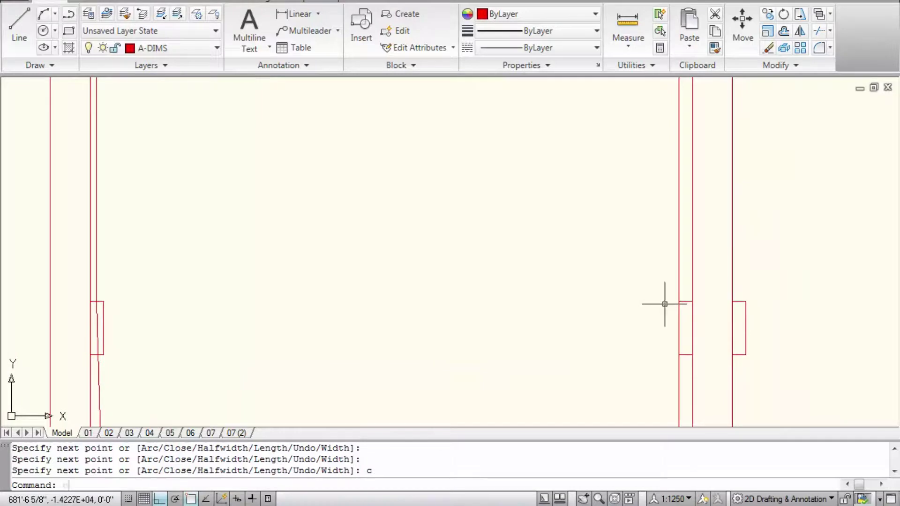
type("pl")
key("Return")
left_click(686, 302)
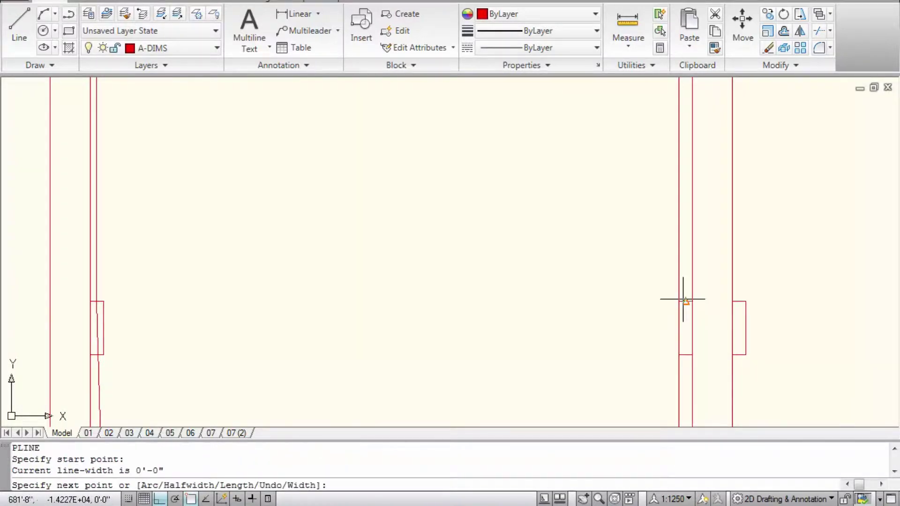
scroll(685, 301, "down", 3)
scroll(686, 150, "up", 2)
left_click(685, 122)
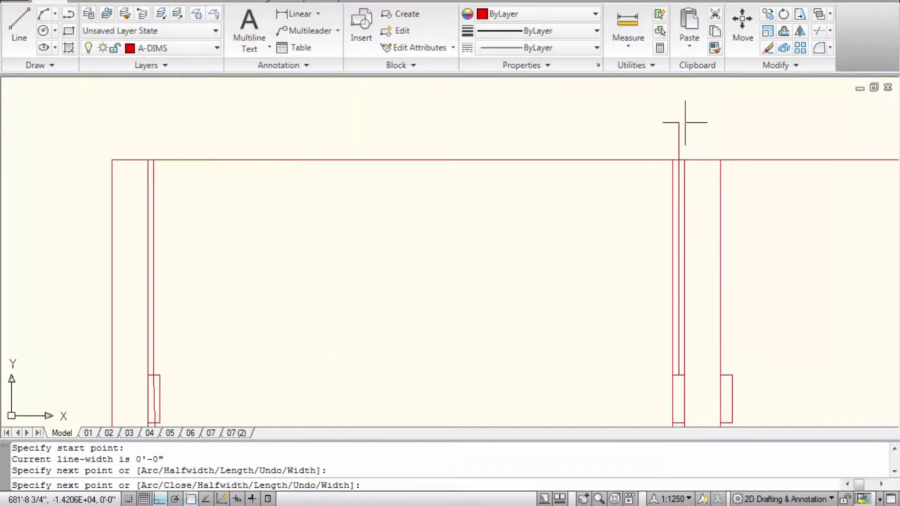
key("Escape")
Select the pane outline and start a polyline from the post's midpoint, then cancel it
left_click(673, 202)
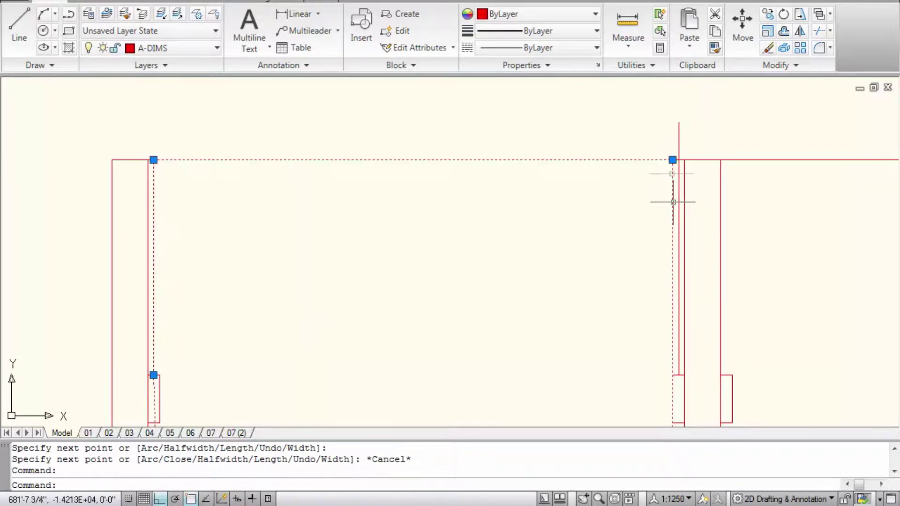
left_click(672, 160)
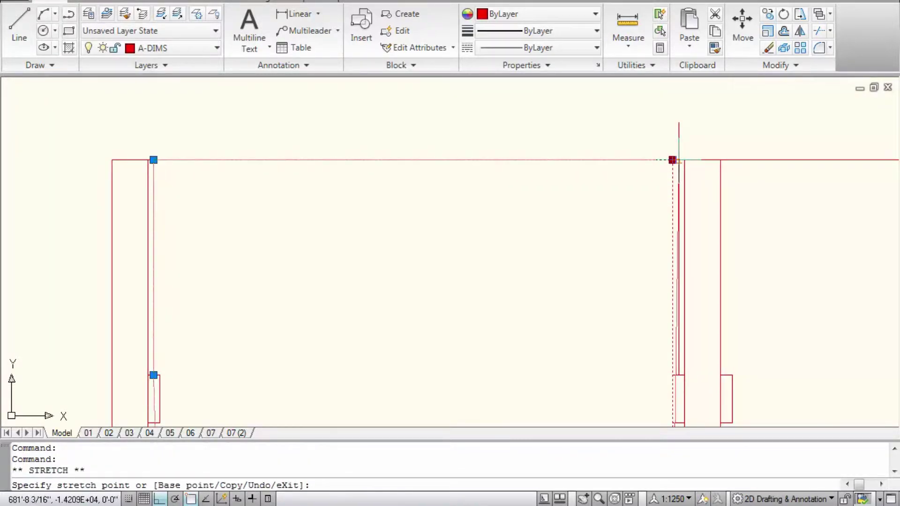
scroll(651, 185, "down", 3)
scroll(662, 280, "up", 4)
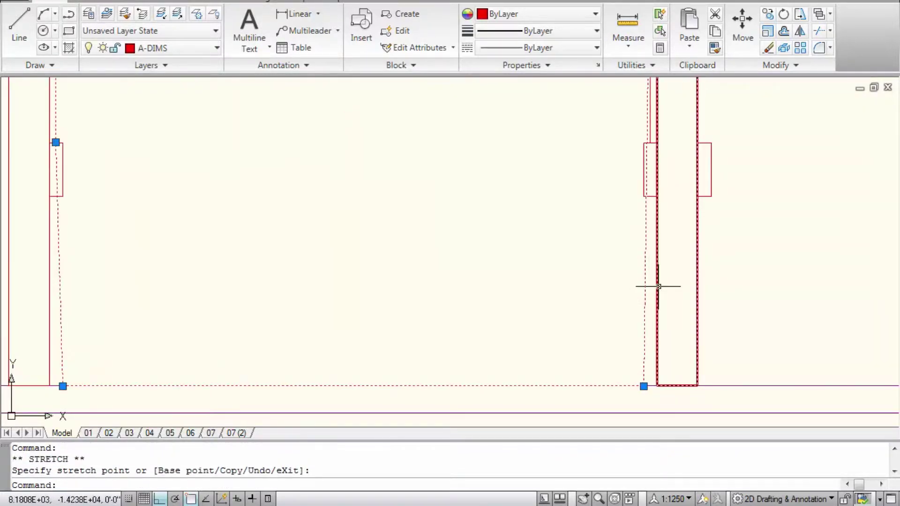
type("pl")
key("Return")
left_click(650, 196)
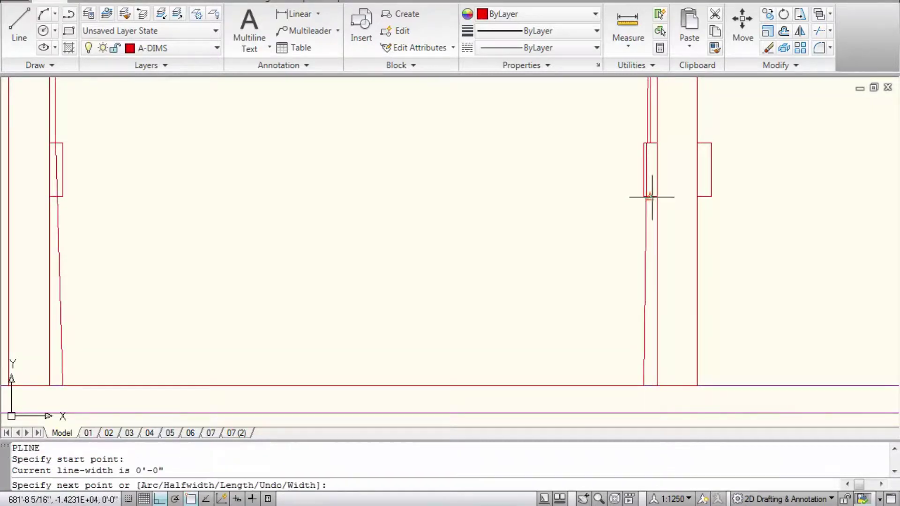
left_click(649, 383)
key("Escape")
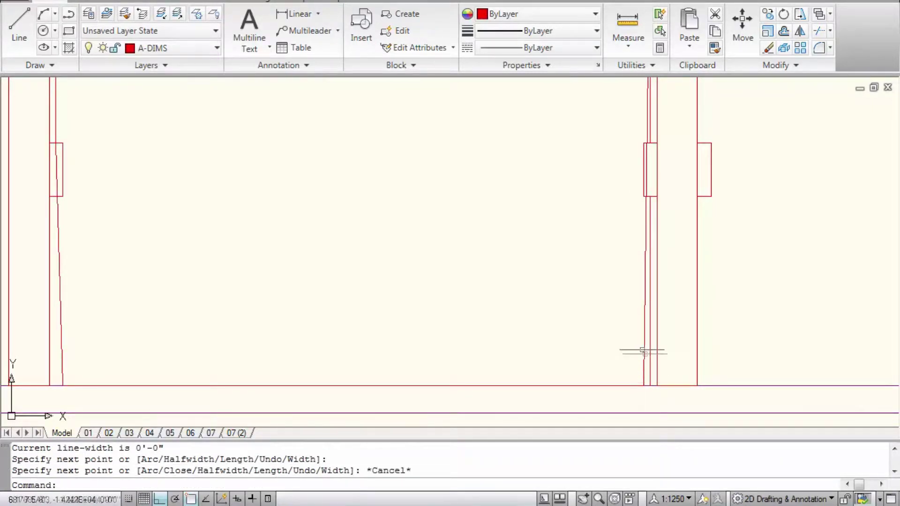
Select the pane outline and begin stretching its bottom corner, then cancel
left_click(644, 356)
left_click(644, 387)
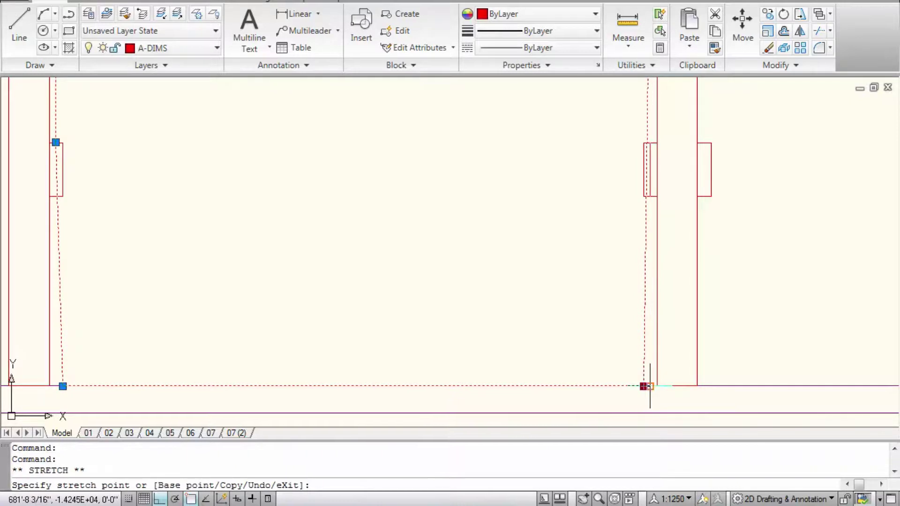
scroll(639, 361, "down", 4)
key("Escape")
scroll(427, 359, "up", 3)
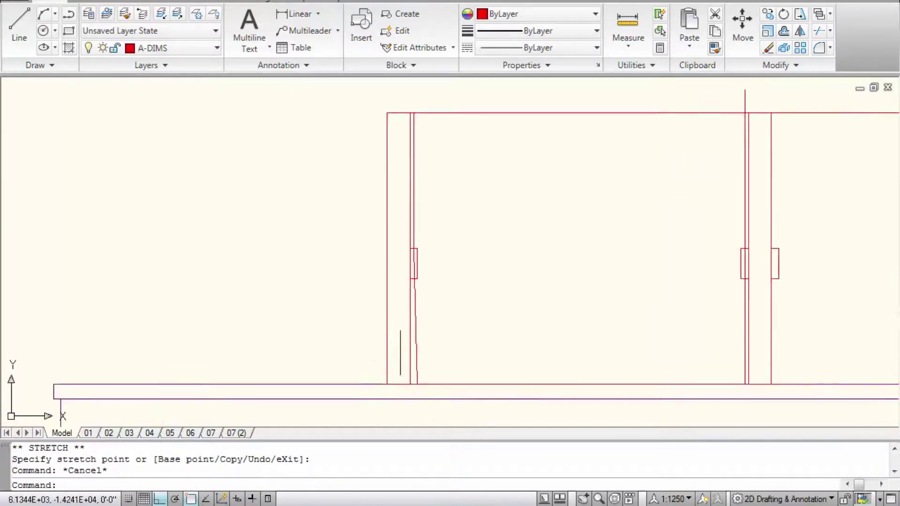
Stretch the pane outline's bottom corner down onto the bottom rail
type("pl")
key("Return")
scroll(424, 203, "up", 5)
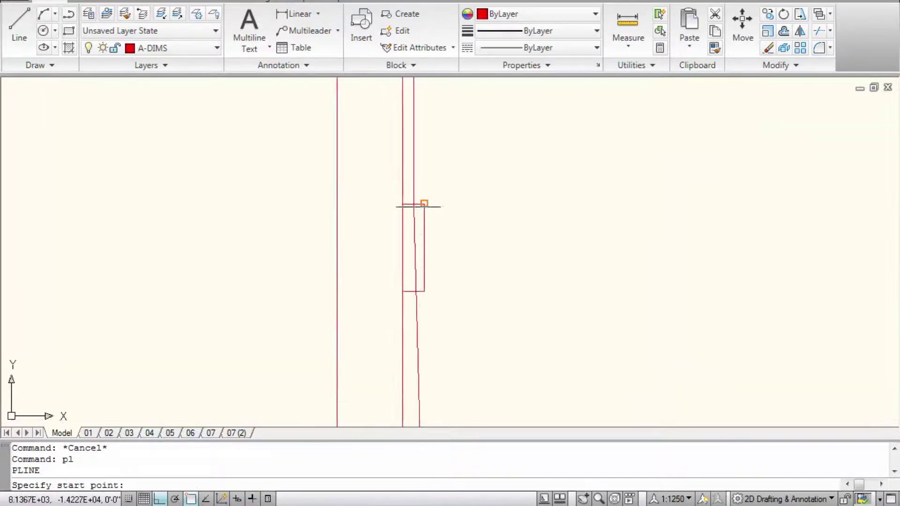
left_click(411, 326)
scroll(415, 342, "down", 3)
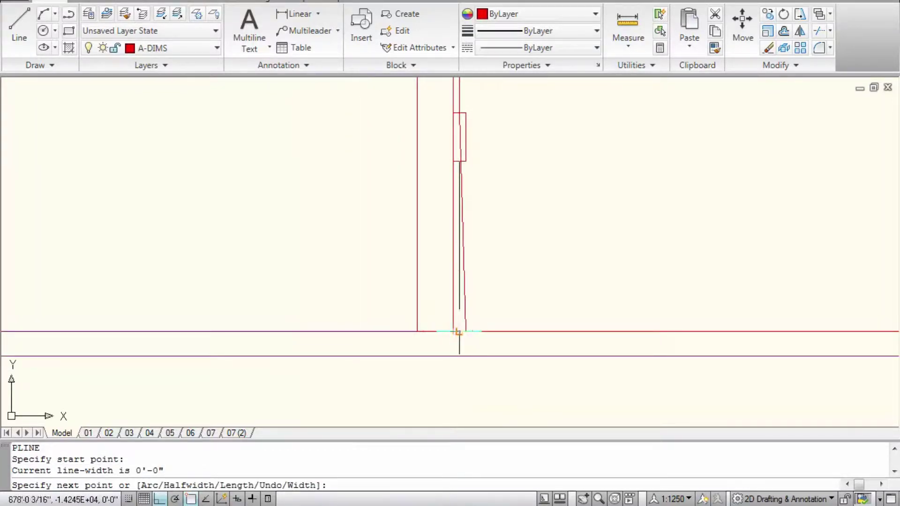
left_click(459, 332)
key("Escape")
left_click(464, 315)
scroll(467, 331, "up", 2)
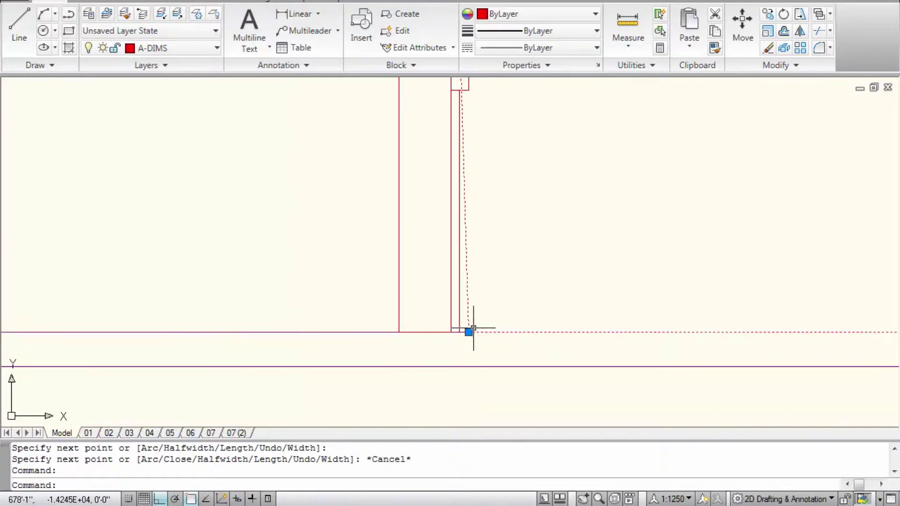
left_click(468, 332)
left_click(460, 332)
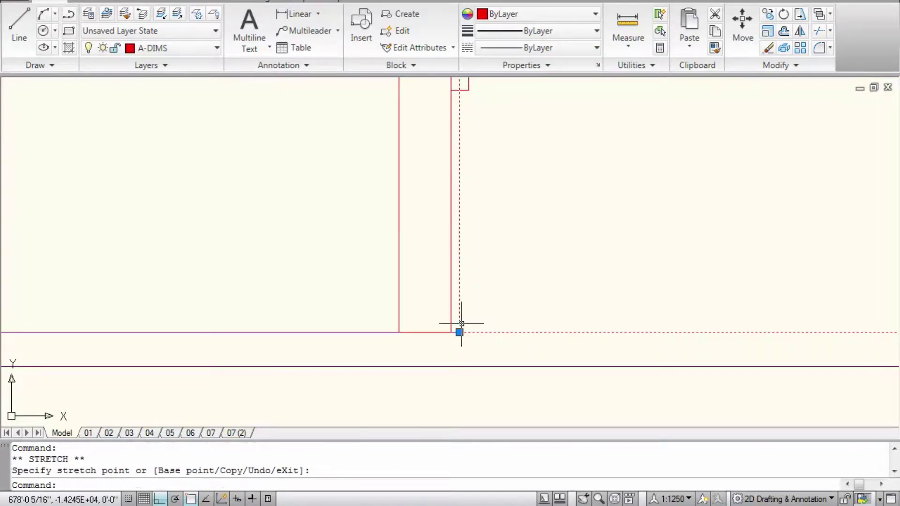
key("Escape")
key("Escape")
Delete the leftover vertical line beside the pane
left_click(460, 284)
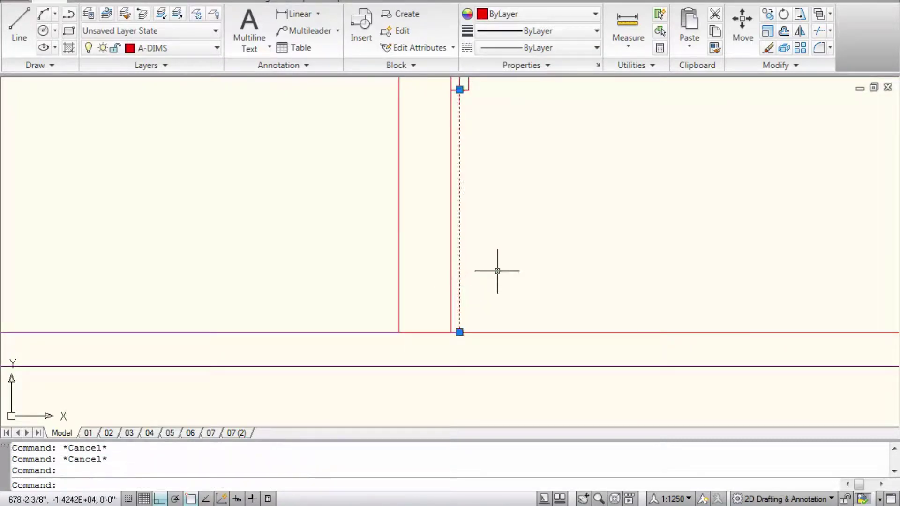
key("Delete")
scroll(501, 272, "down", 3)
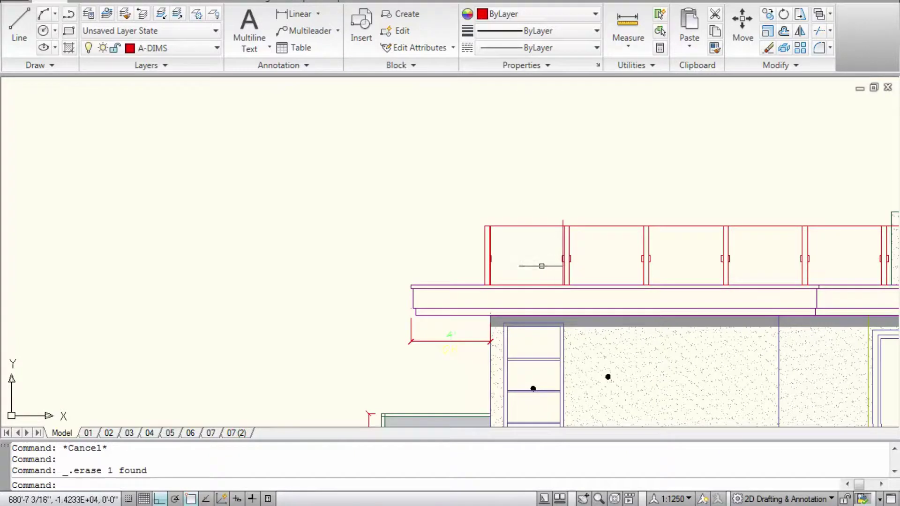
scroll(541, 266, "up", 3)
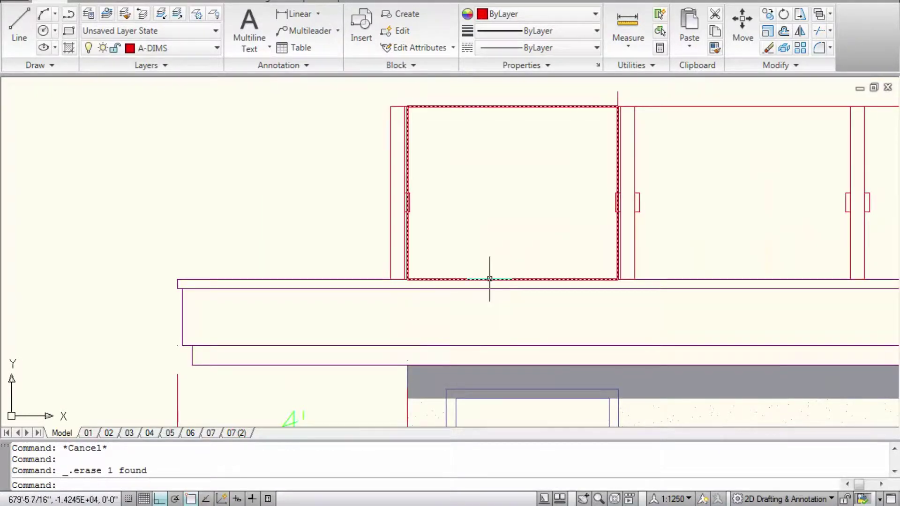
scroll(479, 278, "up", 2)
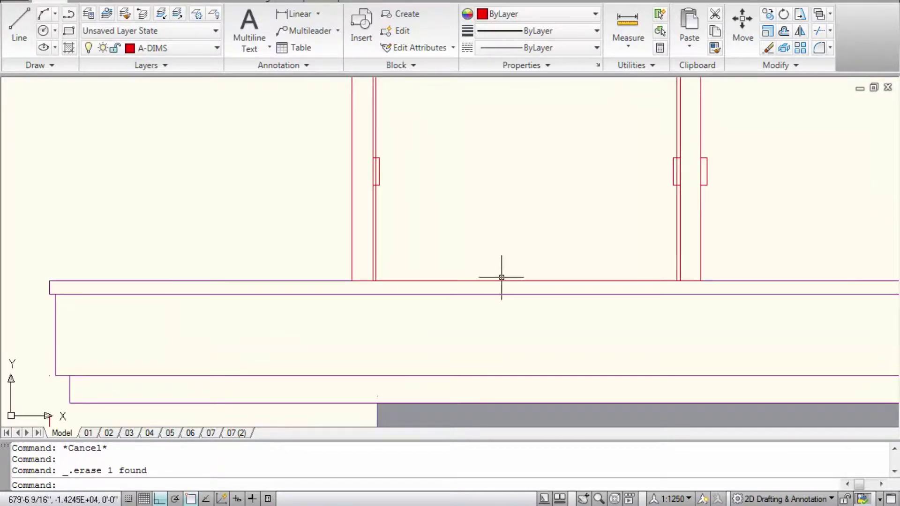
Raise the glass pane's lower-left and lower-right corners 4 units above the ledge
left_click(515, 281)
scroll(387, 267, "up", 4)
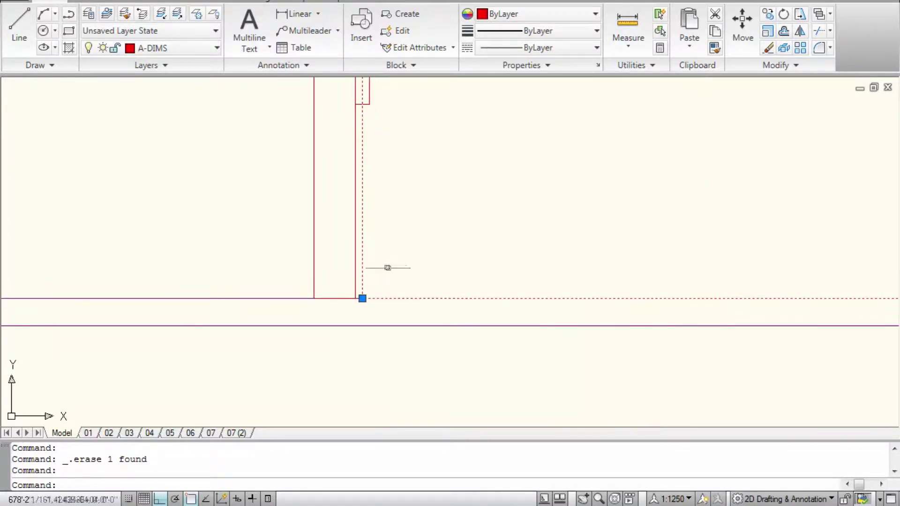
left_click(363, 299)
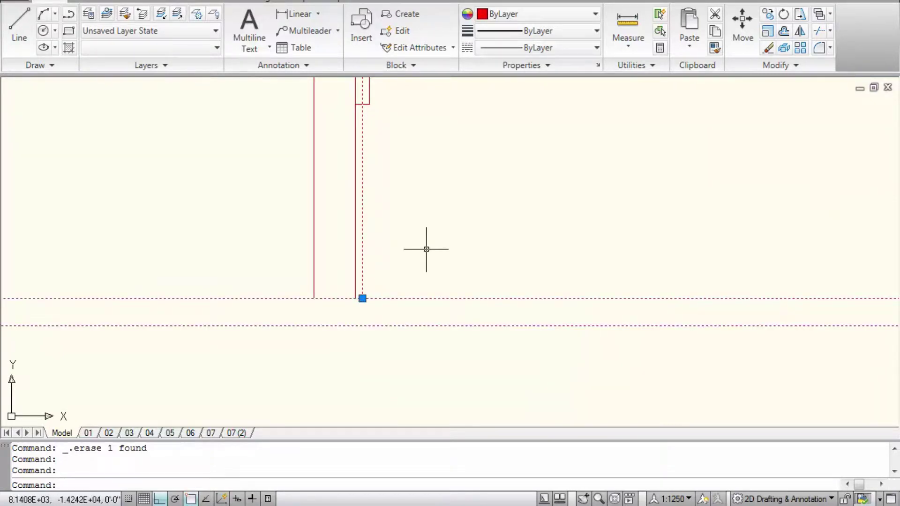
key("Escape")
key("Escape")
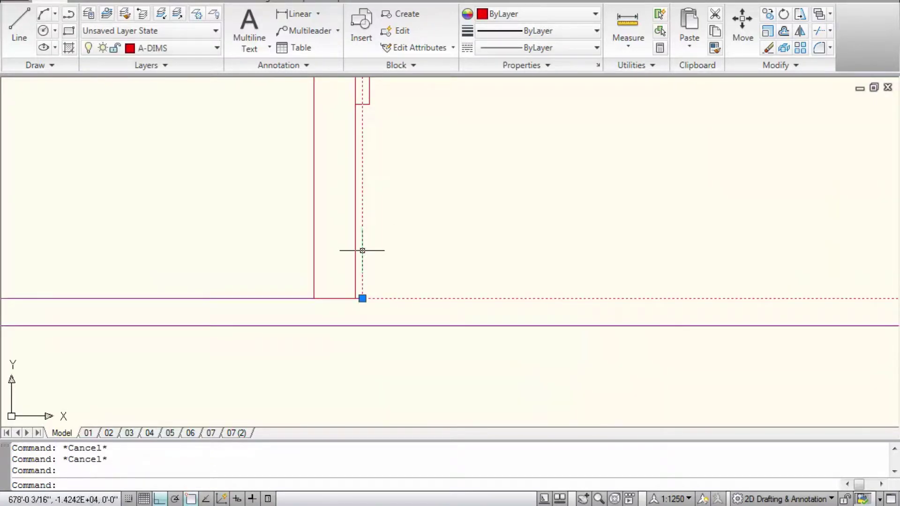
scroll(362, 299, "down", 7)
scroll(372, 282, "up", 4)
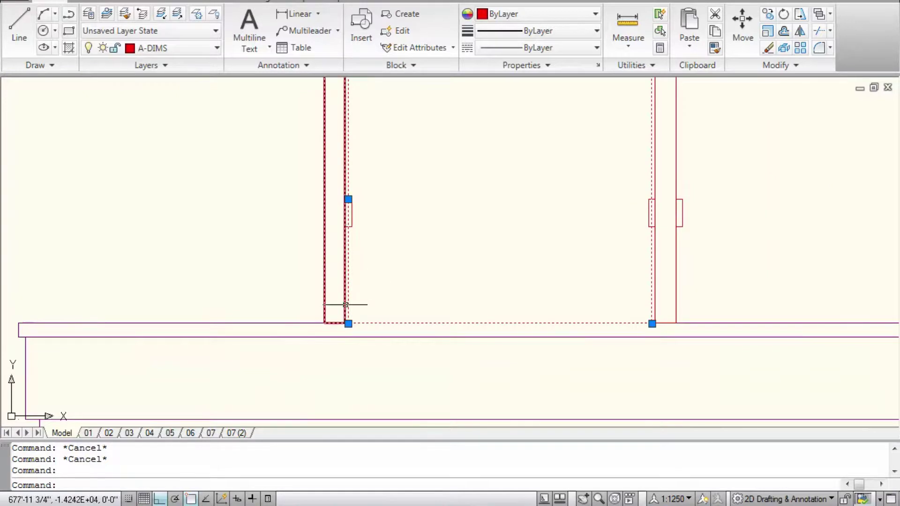
left_click(348, 323)
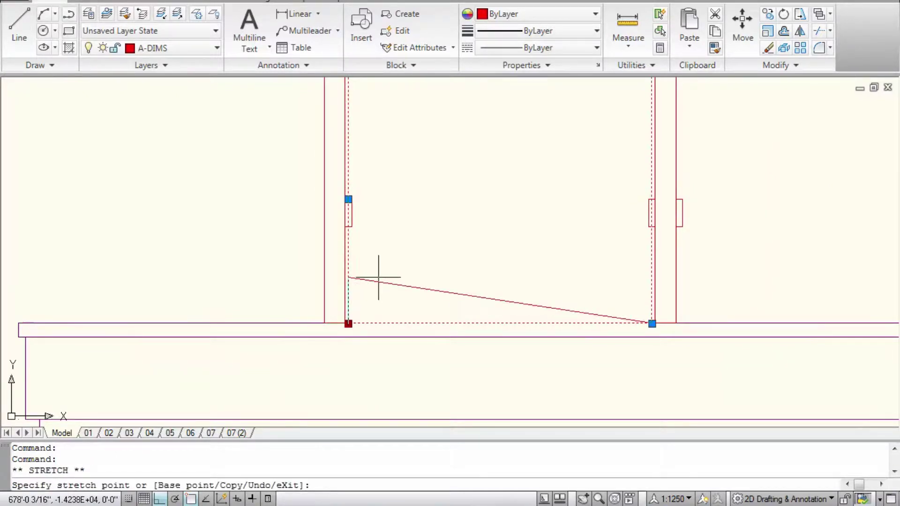
key("Return")
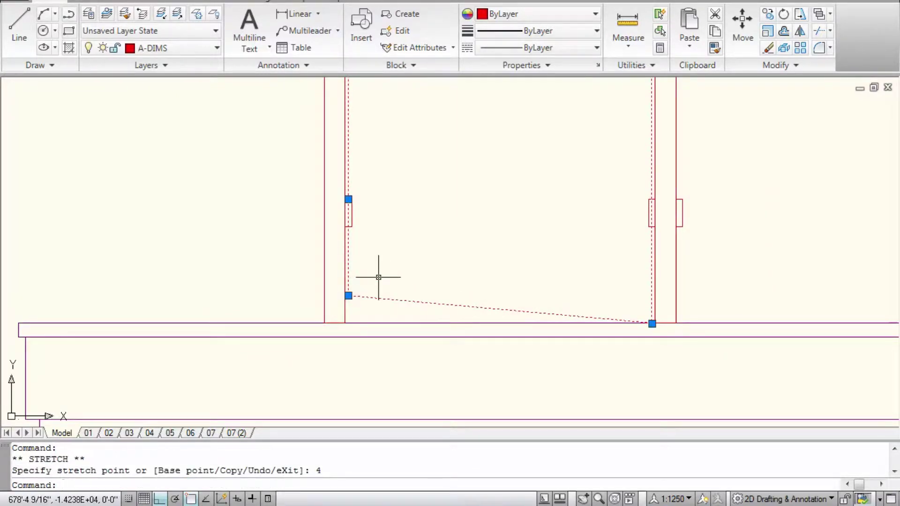
left_click(652, 323)
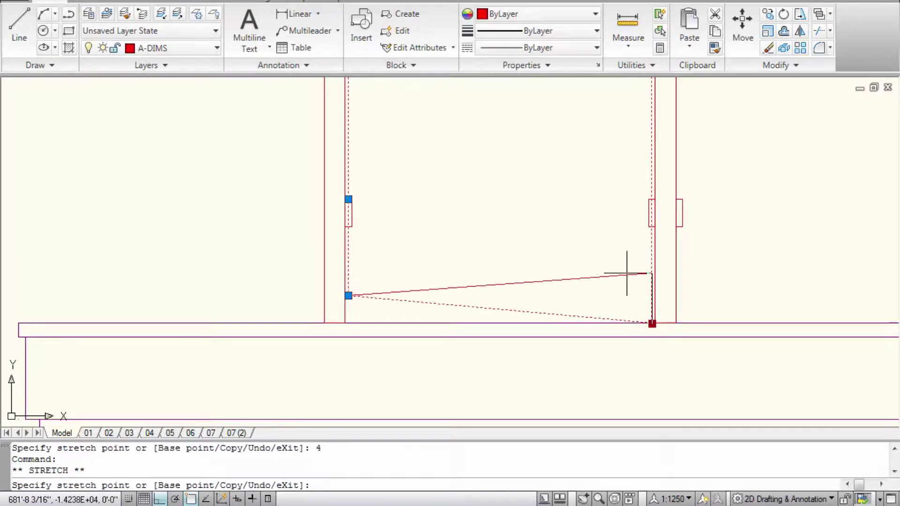
key("Return")
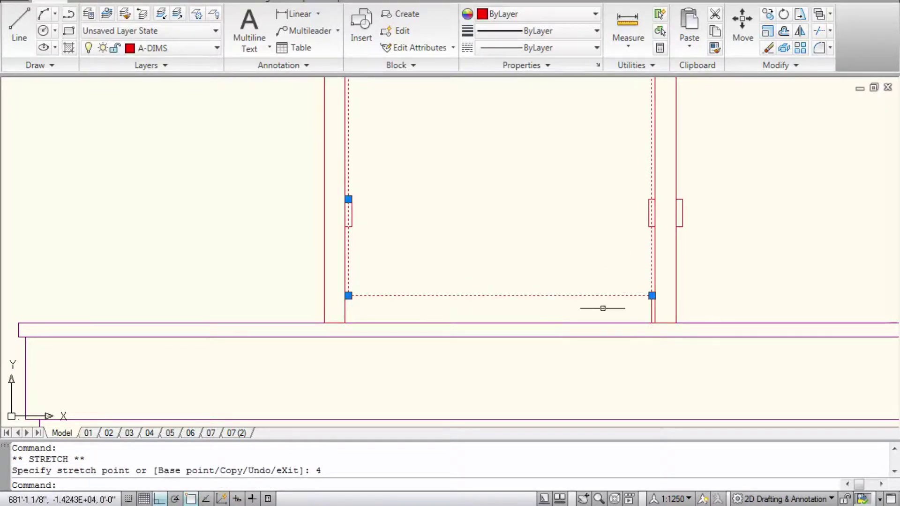
scroll(603, 307, "down", 4)
scroll(595, 240, "up", 5)
key("Escape")
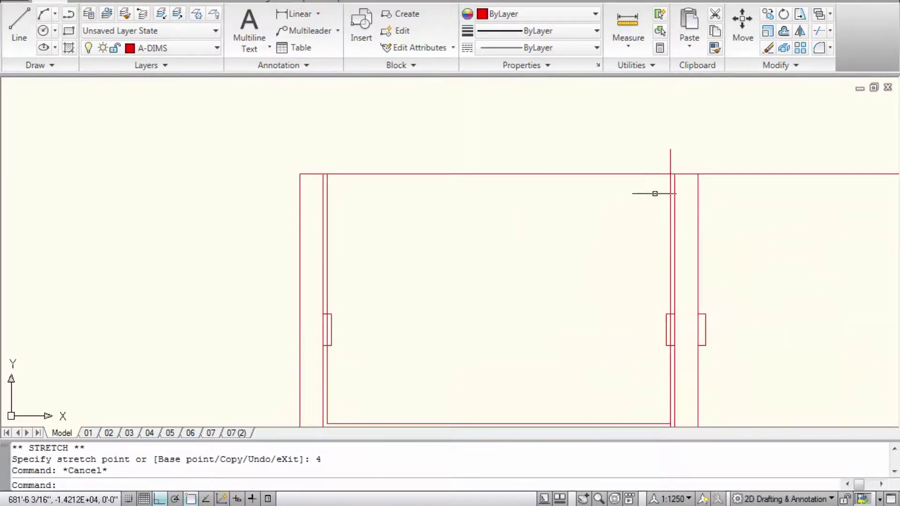
Trim the top segment between the walls, the wall-line piece at the post, and the vertical overshoot
type("tr")
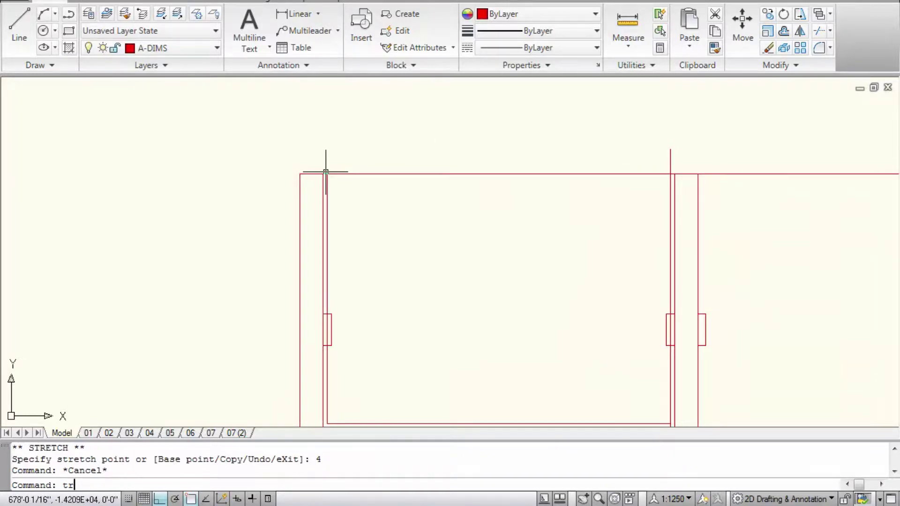
key("Return")
key("Return")
scroll(329, 171, "up", 4)
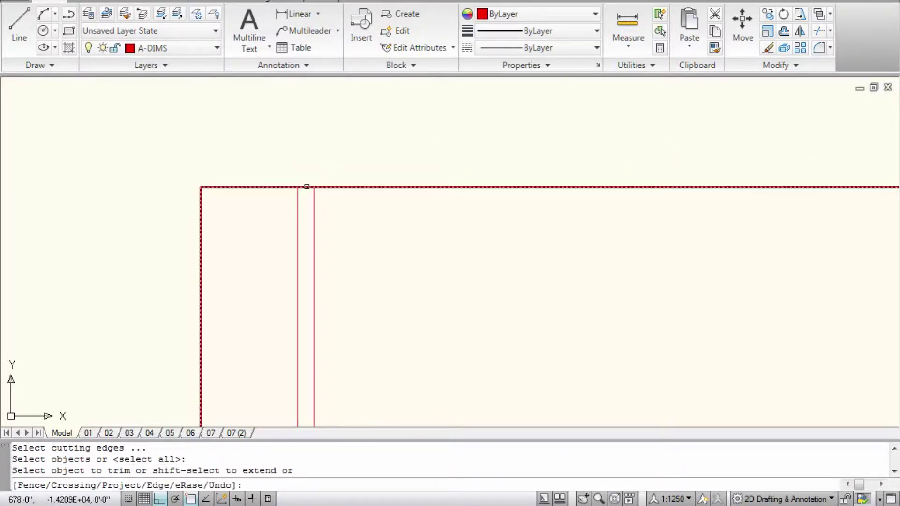
left_click(306, 186)
scroll(327, 171, "down", 3)
middle_click_drag(637, 187, 615, 157)
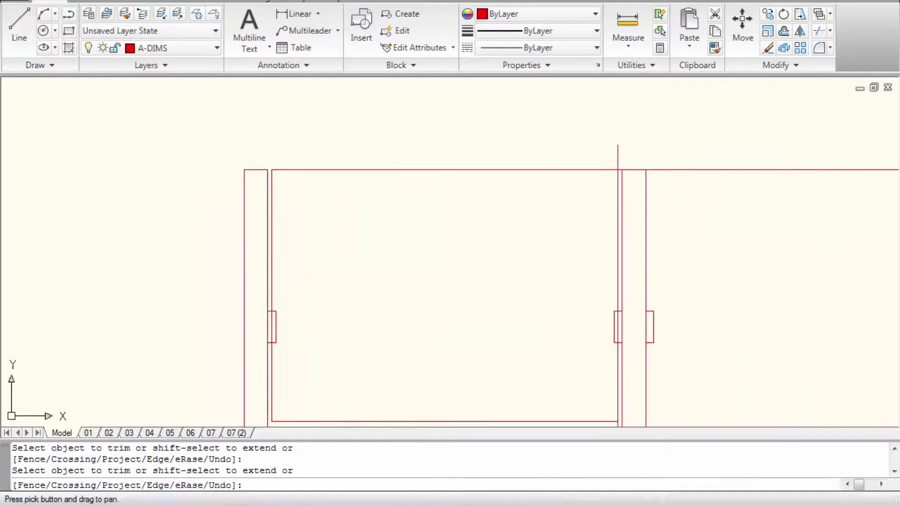
scroll(609, 162, "up", 3)
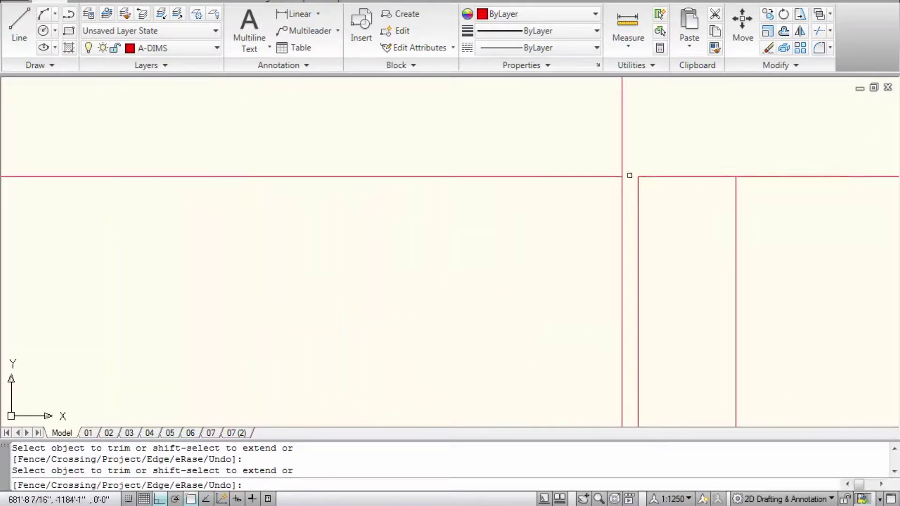
left_click(629, 176)
left_click(622, 158)
scroll(623, 158, "down", 3)
key("Return")
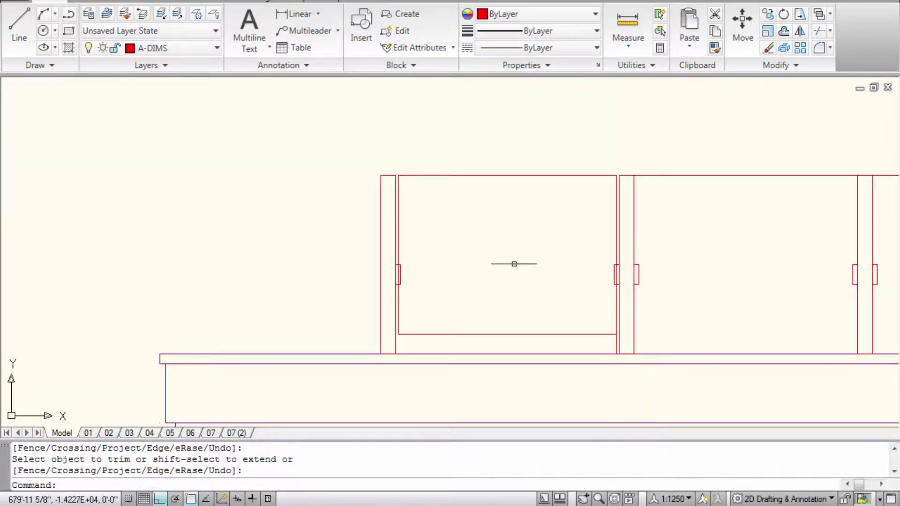
scroll(533, 229, "up", 2)
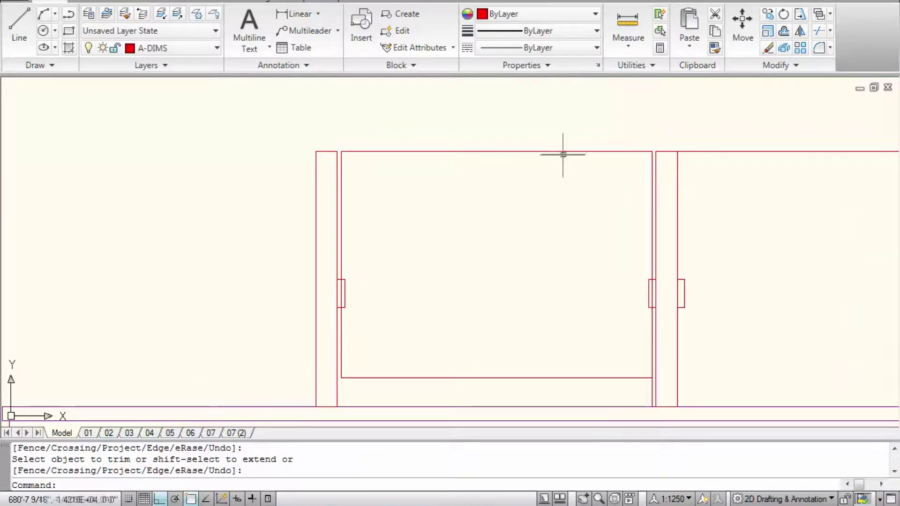
Lower the glass pane's top-left and top-right corners by 2 units
left_click(412, 152)
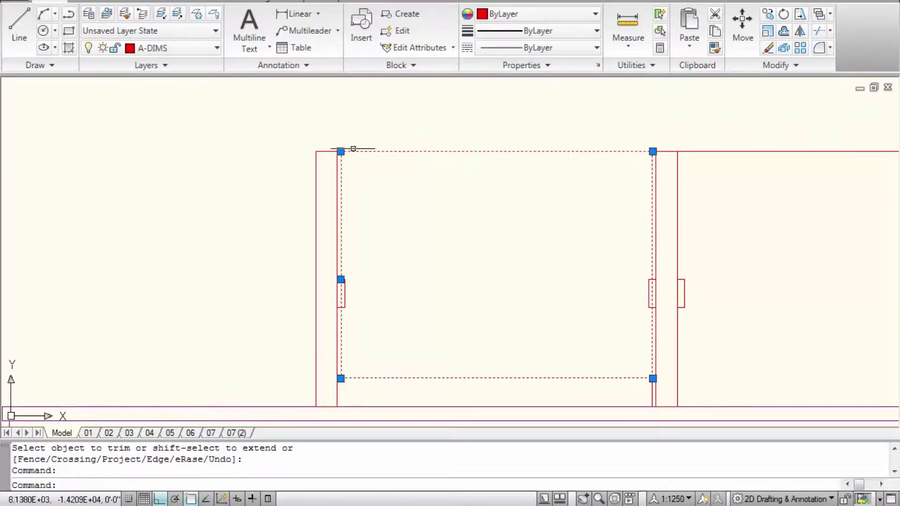
scroll(341, 151, "up", 3)
left_click(346, 145)
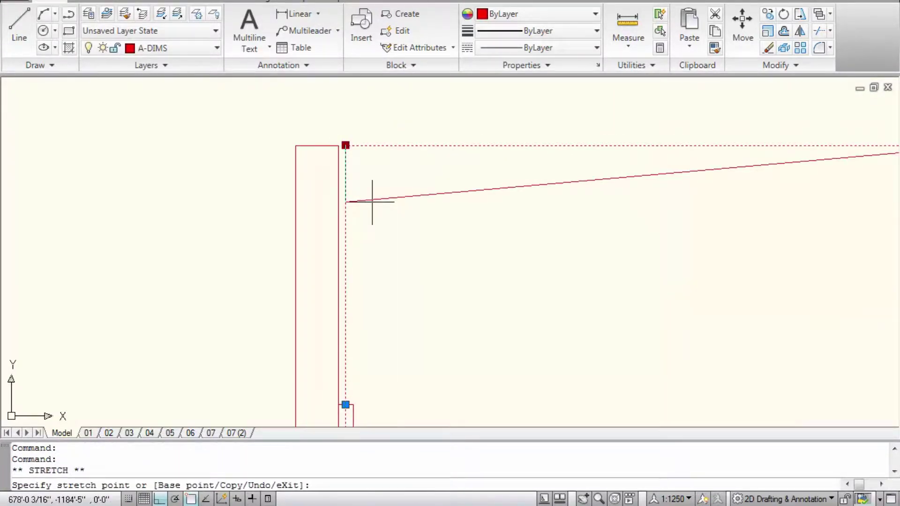
type("2")
key("Return")
scroll(369, 195, "down", 3)
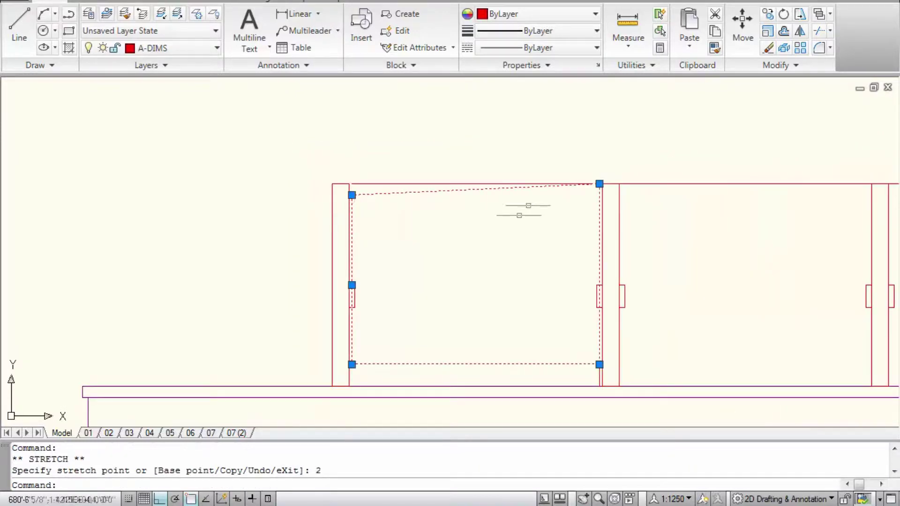
scroll(605, 195, "up", 4)
left_click(583, 158)
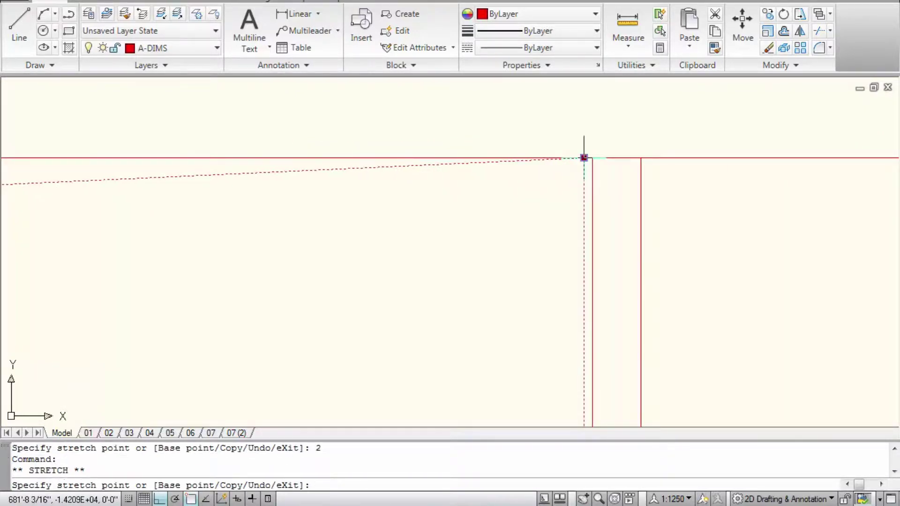
key("Return")
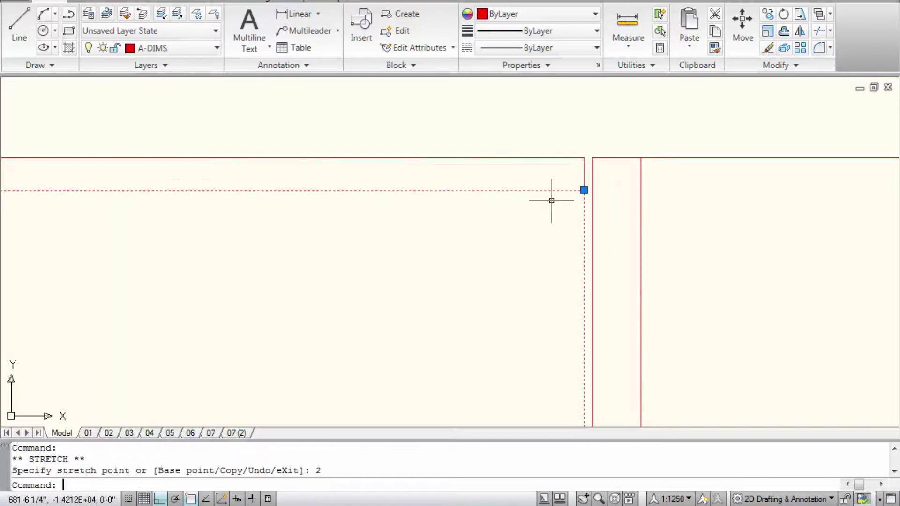
scroll(538, 177, "down", 3)
key("Escape")
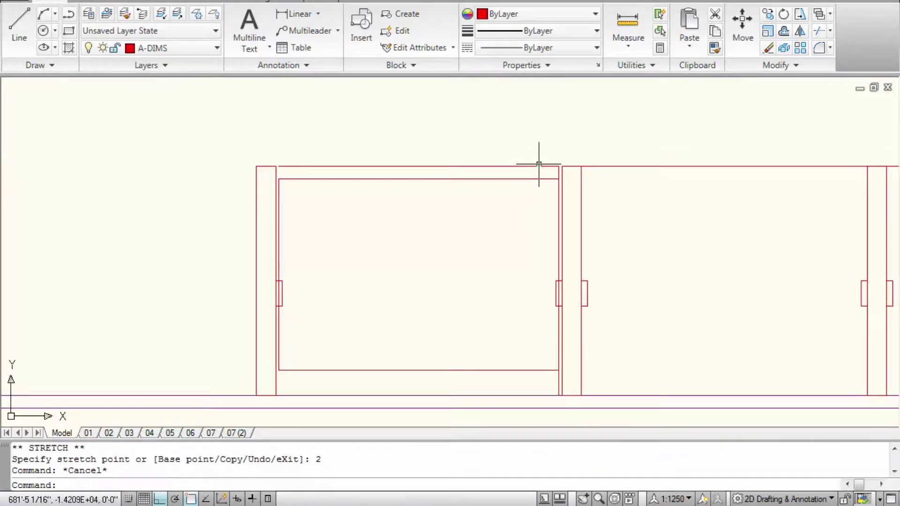
Delete the leftover top line segment and the stray segment at the right jamb
left_click(533, 164)
key("Delete")
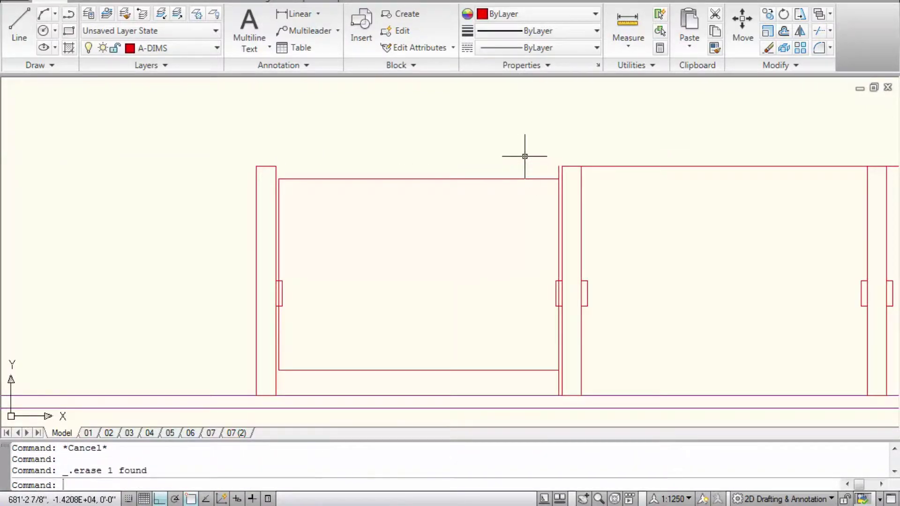
scroll(556, 171, "up", 2)
left_click(564, 165)
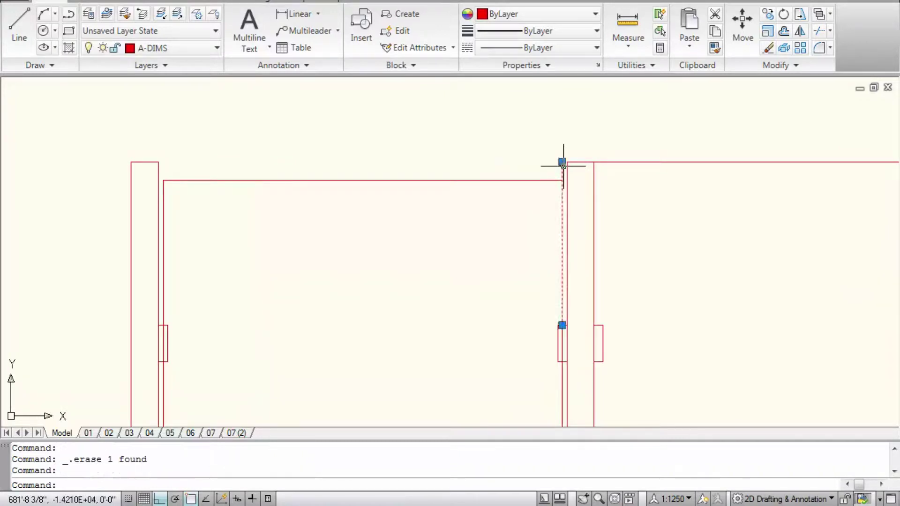
key("Delete")
middle_click_drag(542, 304, 561, 191)
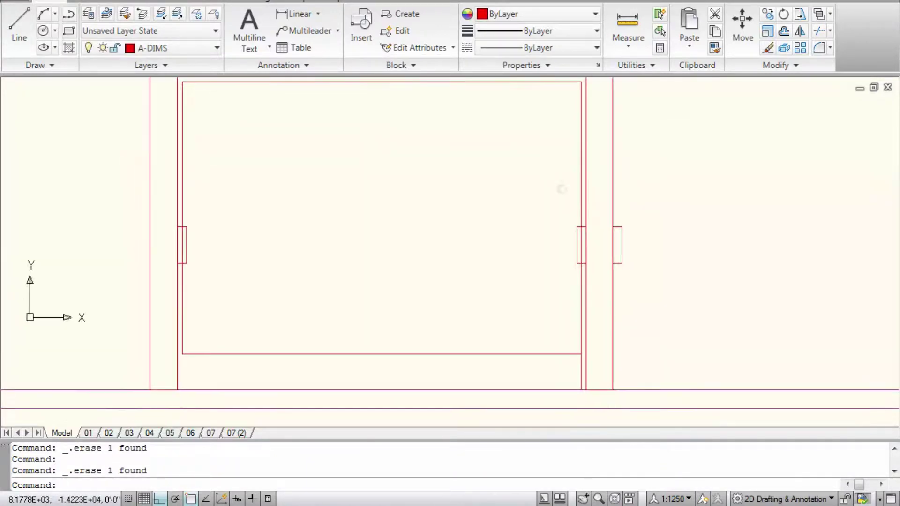
scroll(577, 251, "up", 2)
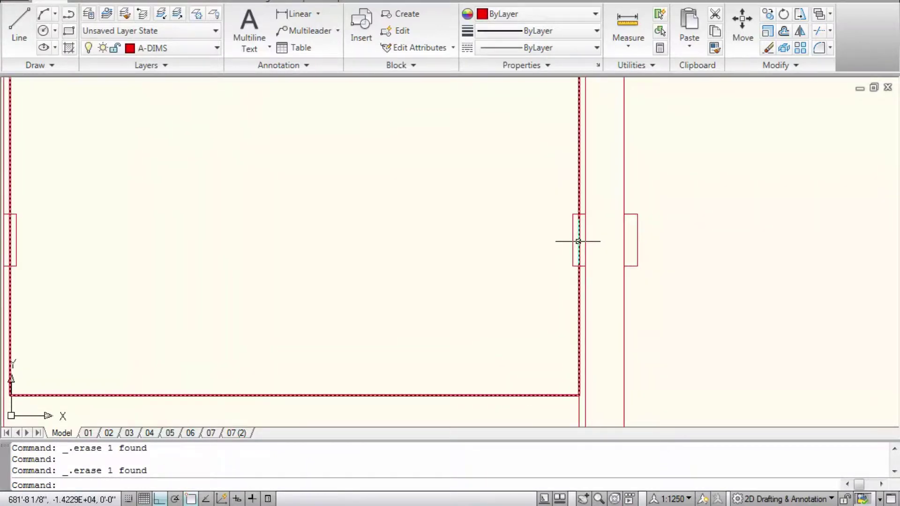
Trim the two stray line segments beside the post jamb with TR
type("tr")
key("Return")
key("Return")
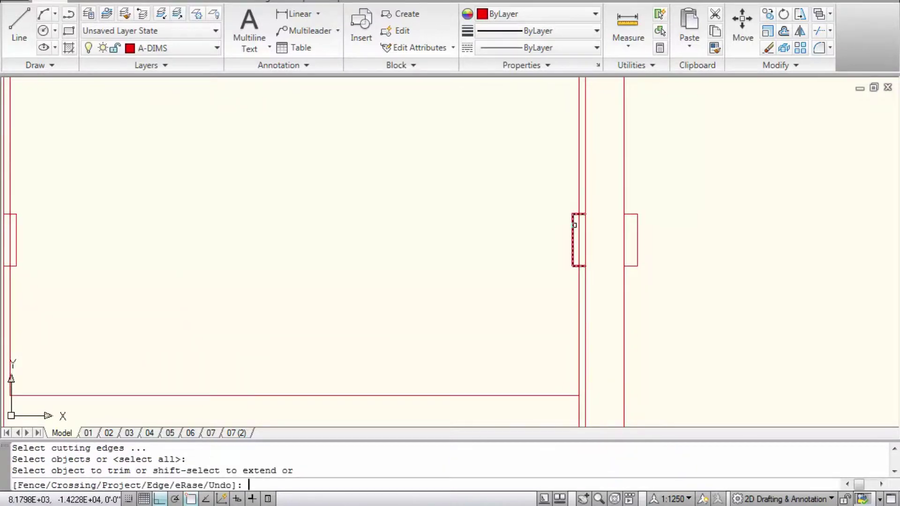
left_click(581, 240)
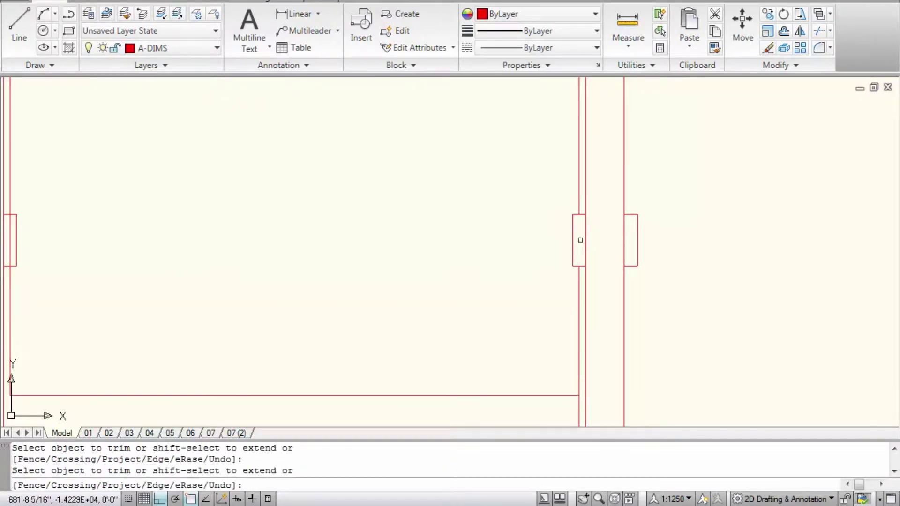
scroll(580, 239, "down", 3)
scroll(361, 241, "up", 5)
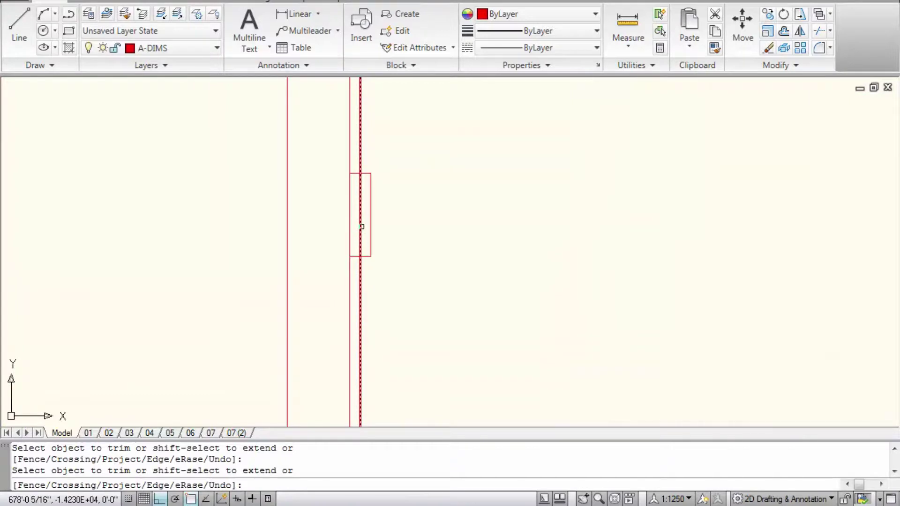
left_click(361, 224)
key("Return")
scroll(382, 249, "down", 3)
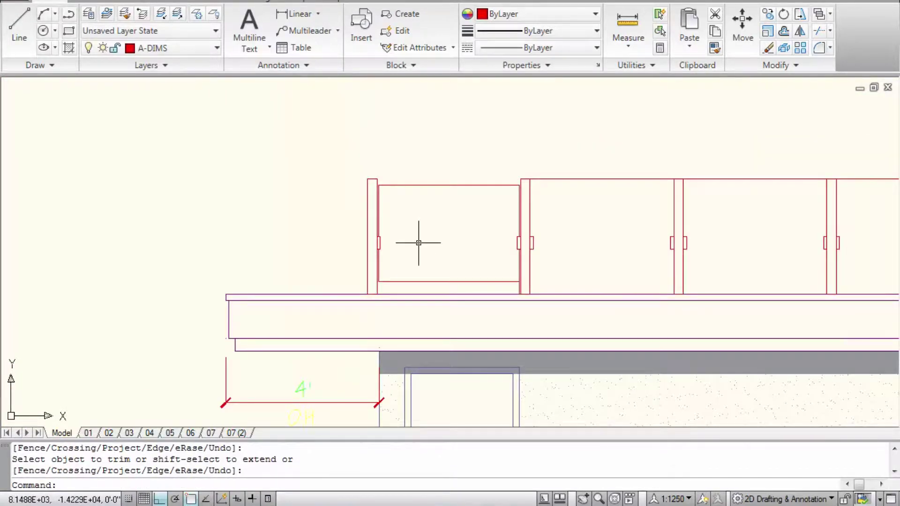
Copy the two diagonal reflection lines from the grey window into the leftmost railing panel, Ortho off
scroll(394, 249, "down", 2)
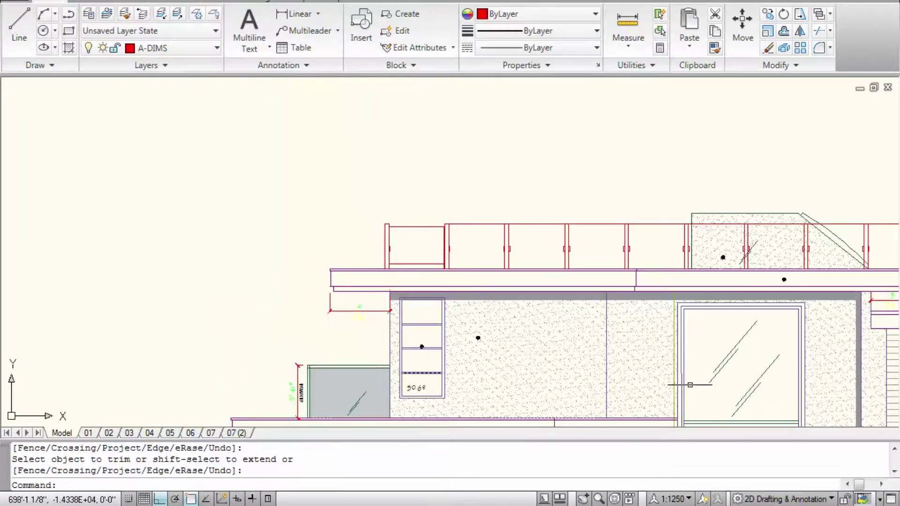
middle_click_drag(760, 338, 627, 181)
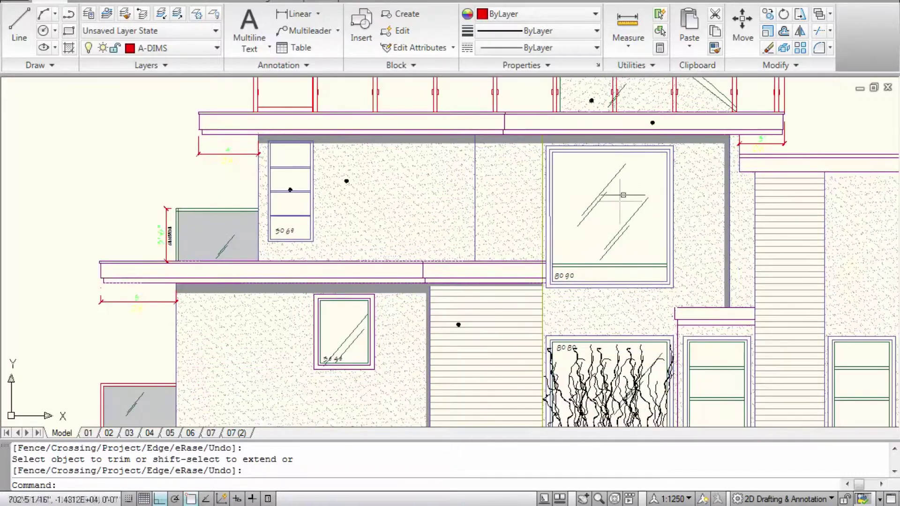
scroll(233, 240, "up", 6)
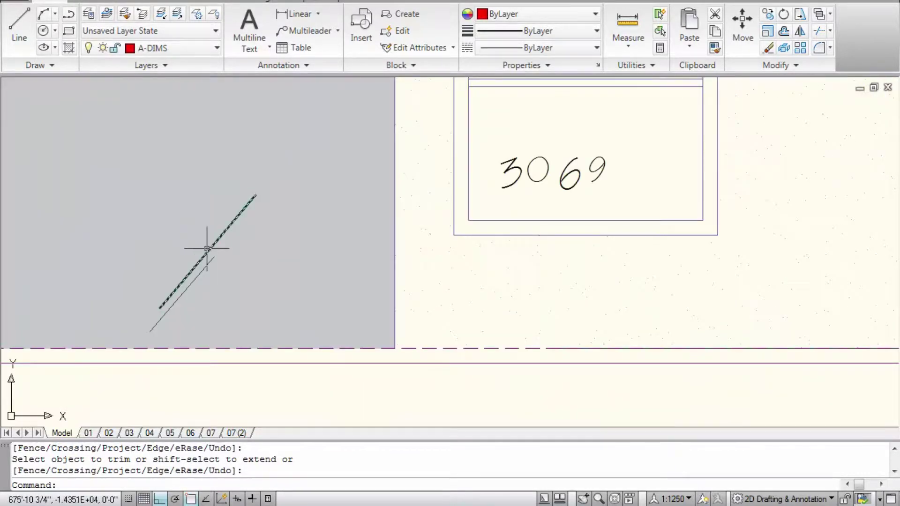
left_click(205, 259)
left_click(202, 271)
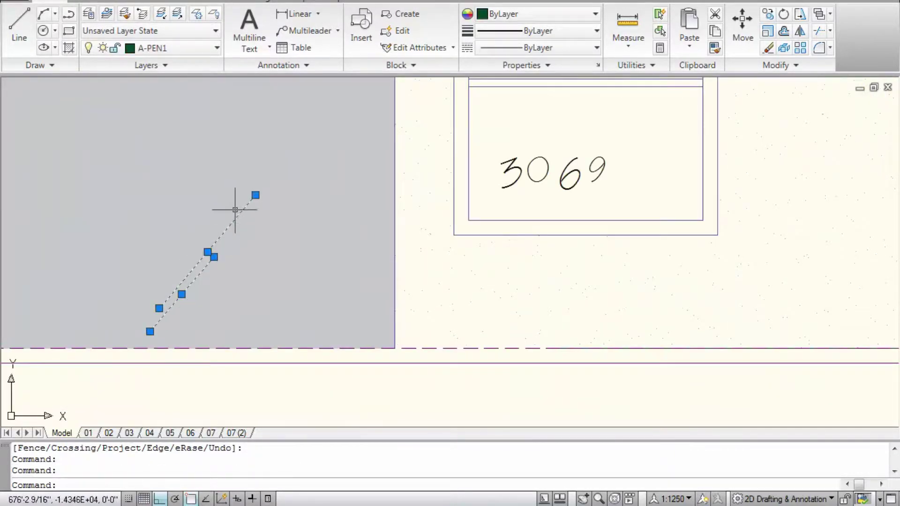
key("Return")
left_click(211, 256)
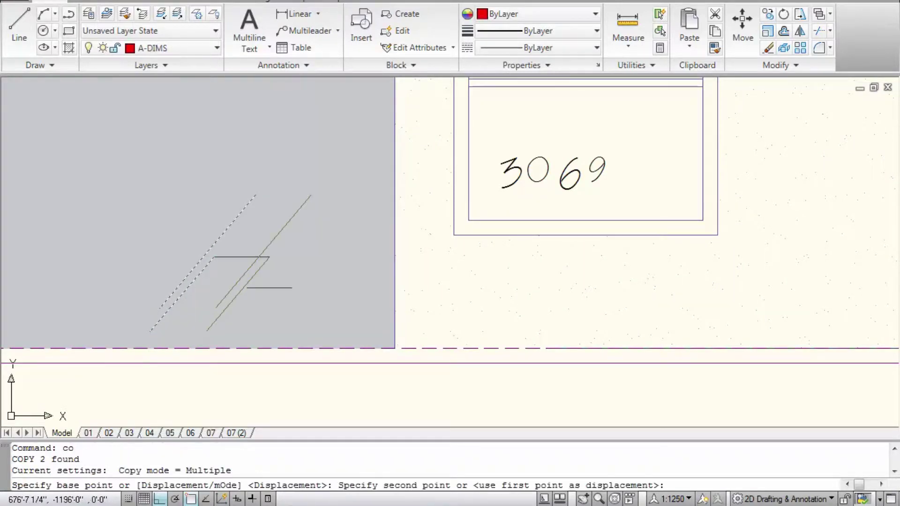
scroll(263, 257, "down", 5)
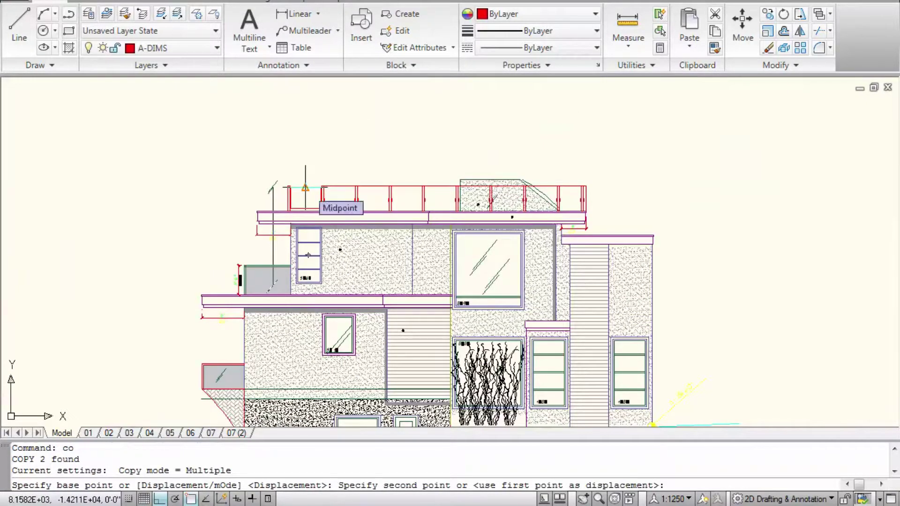
key("F8")
scroll(305, 188, "up", 6)
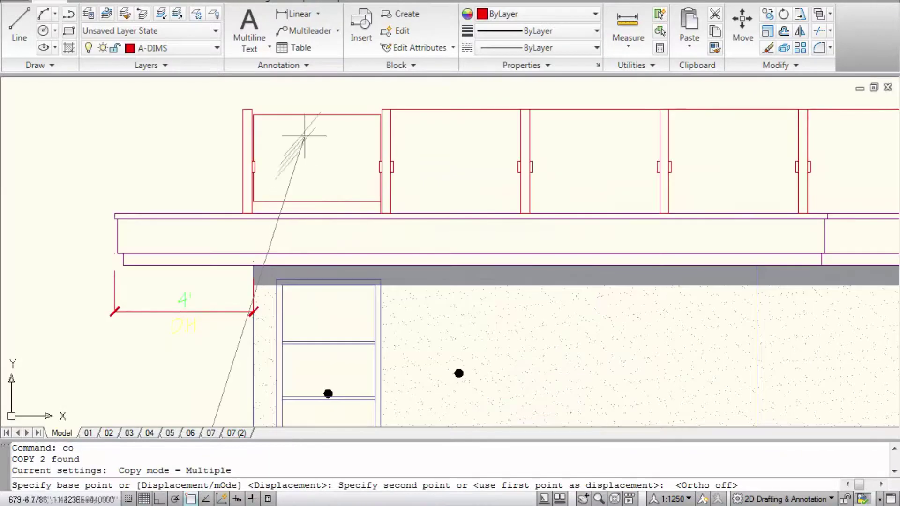
left_click(311, 177)
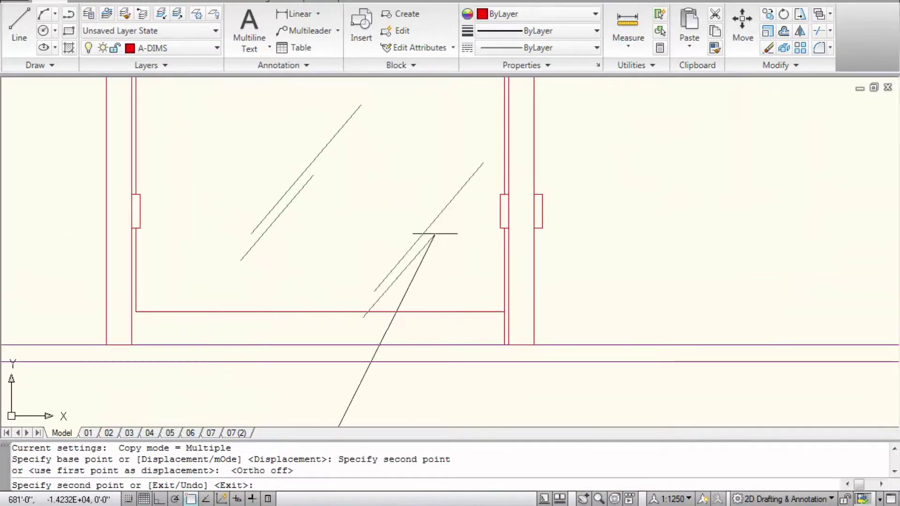
key("Escape")
Open the Hatch and Gradient dialog with the H command
scroll(358, 241, "down", 5)
scroll(301, 211, "down", 4)
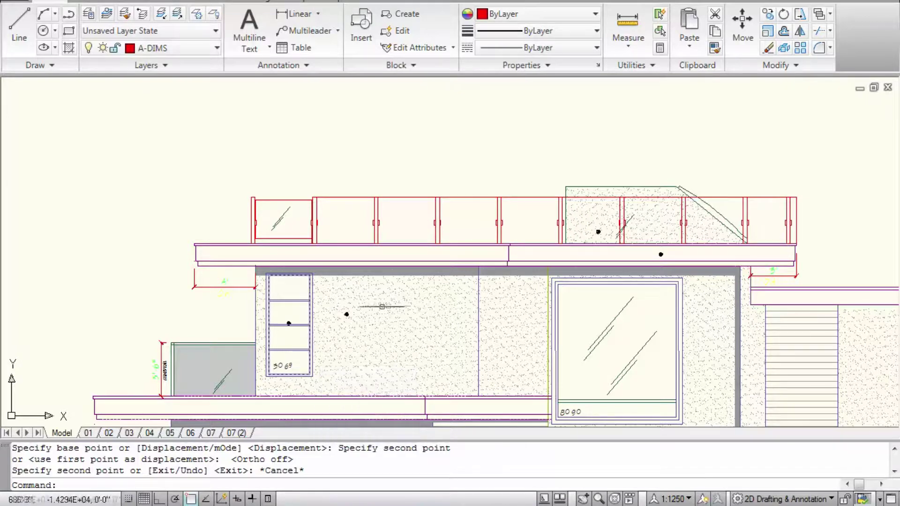
scroll(331, 225, "up", 3)
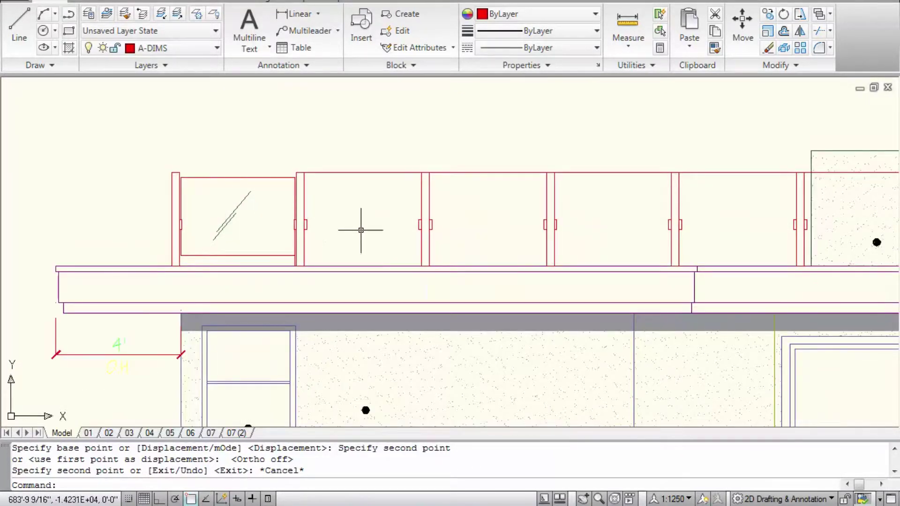
scroll(221, 197, "up", 3)
scroll(242, 211, "down", 6)
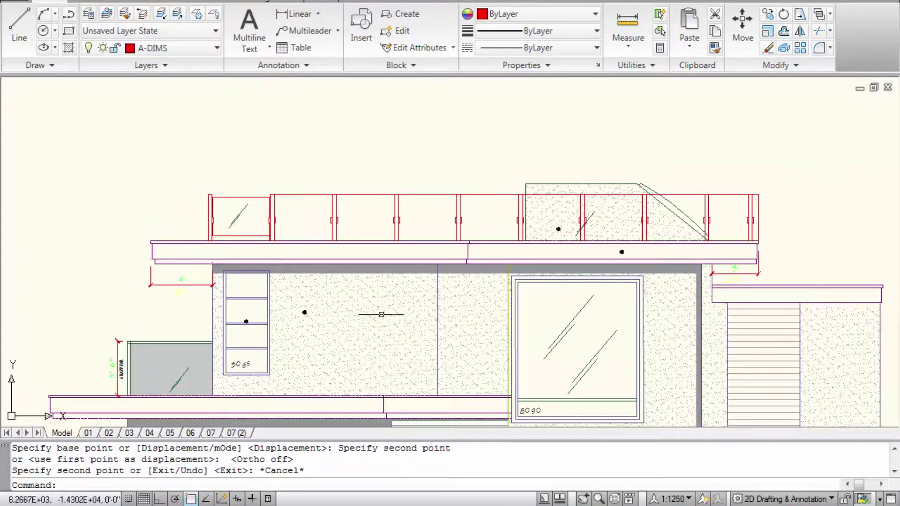
scroll(245, 213, "up", 5)
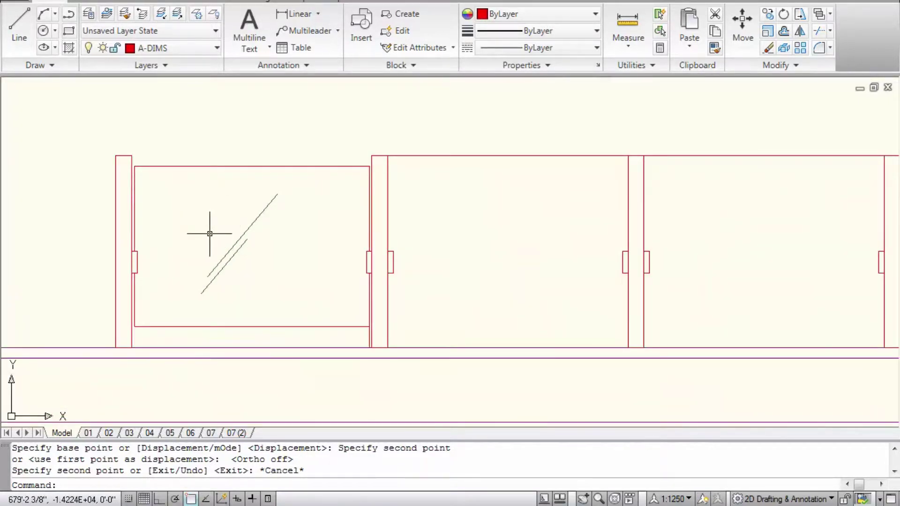
scroll(171, 218, "down", 5)
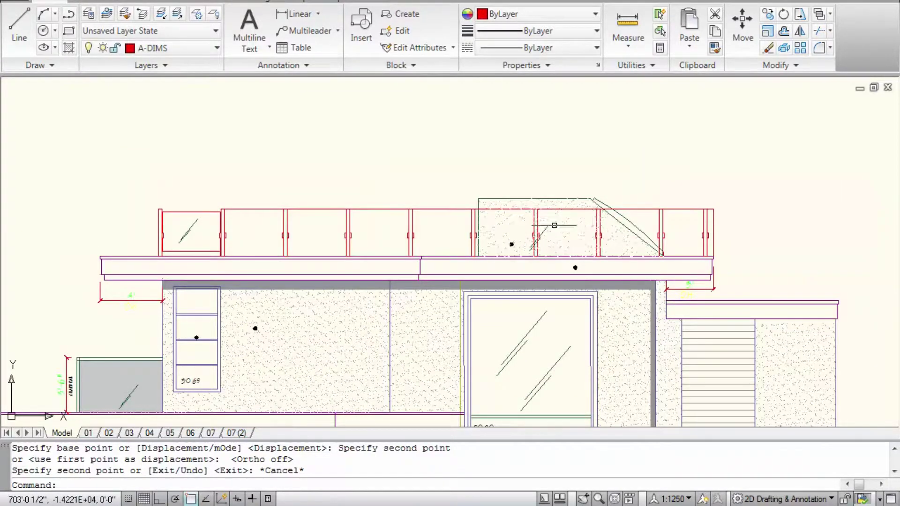
scroll(568, 227, "up", 3)
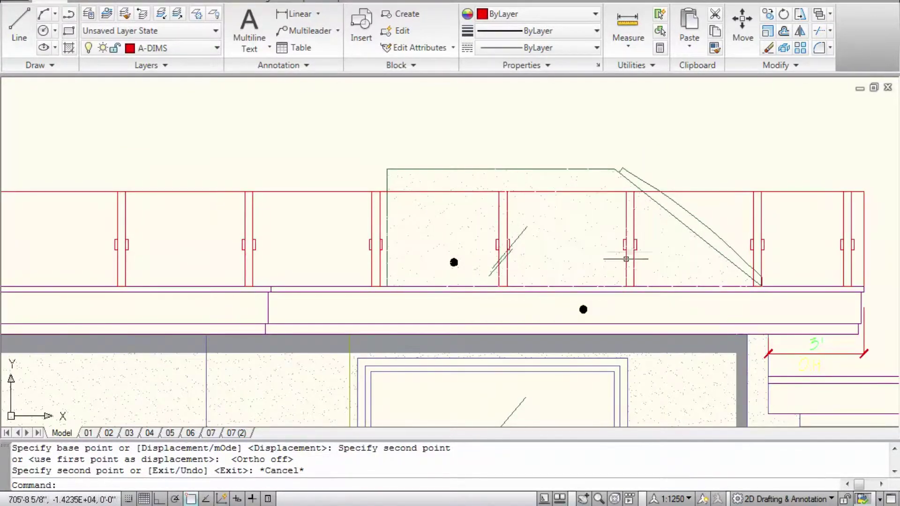
scroll(626, 258, "down", 5)
scroll(266, 209, "up", 4)
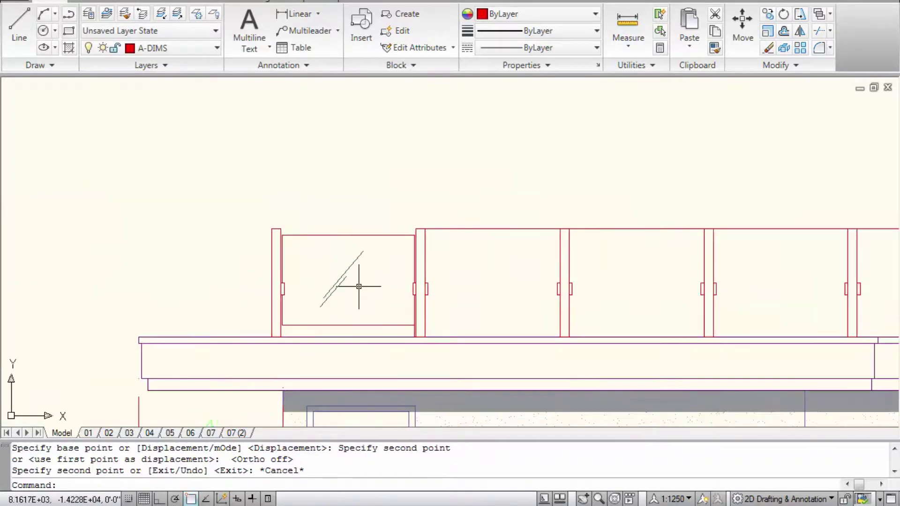
scroll(359, 287, "up", 3)
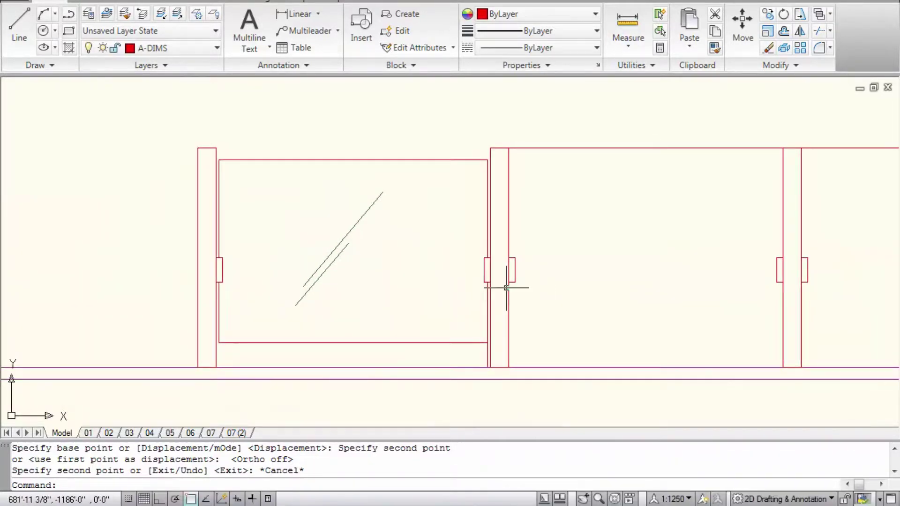
type("h")
key("Return")
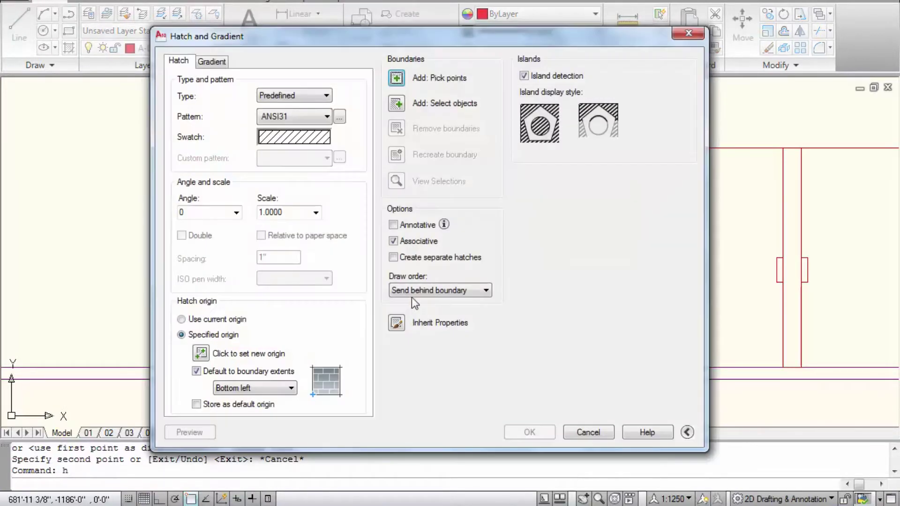
Choose the SOLID pattern from the Other Predefined hatch patterns
left_click(295, 137)
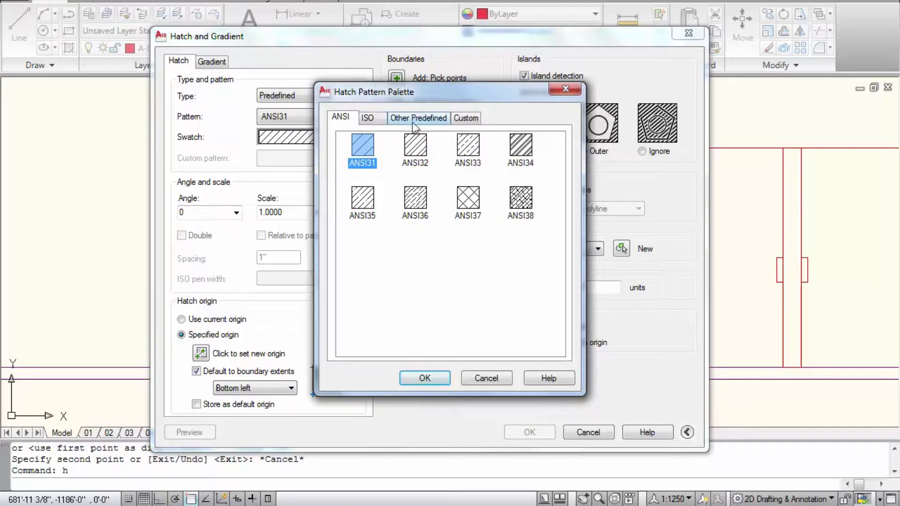
left_click(416, 119)
left_click(364, 146)
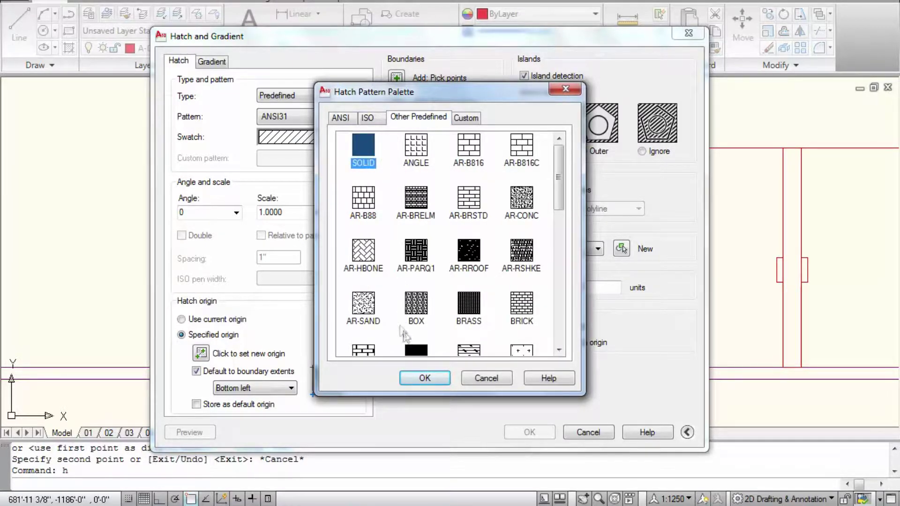
left_click(424, 378)
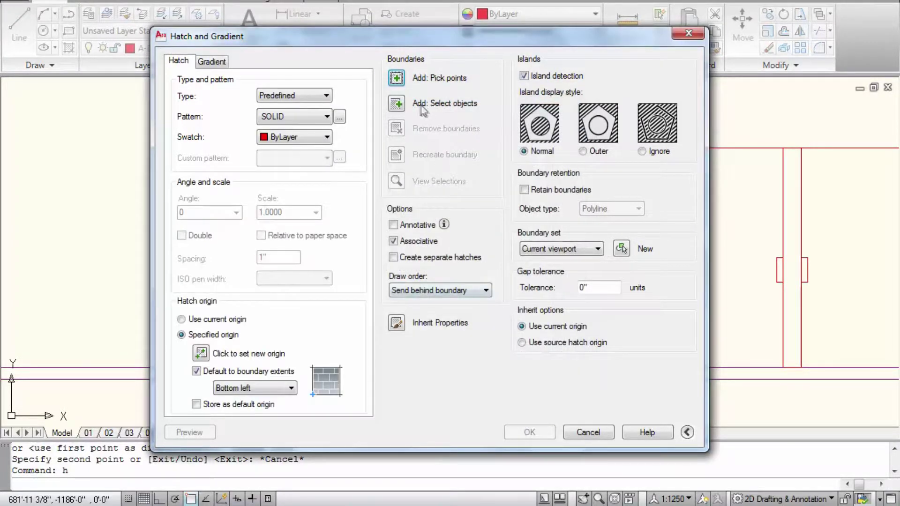
Apply the solid hatch by picking inside the leftmost glass pane, then select the new hatch
left_click(397, 78)
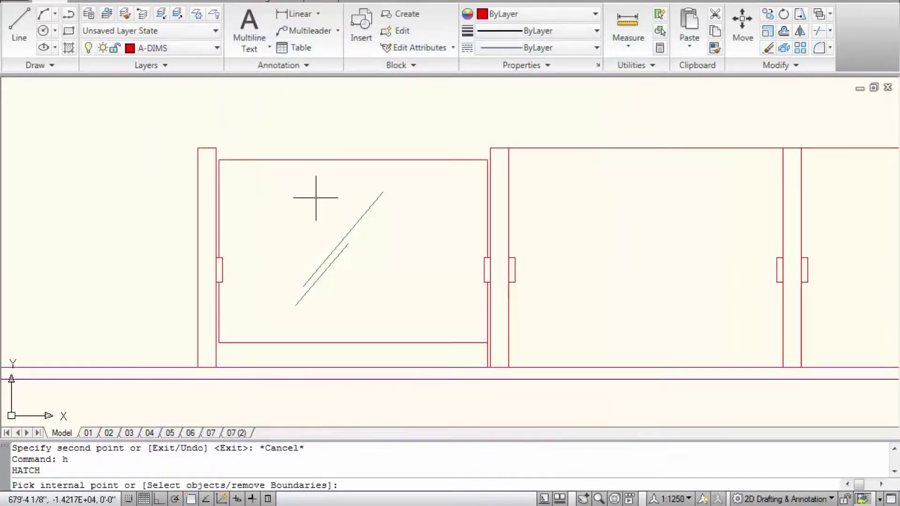
left_click(316, 197)
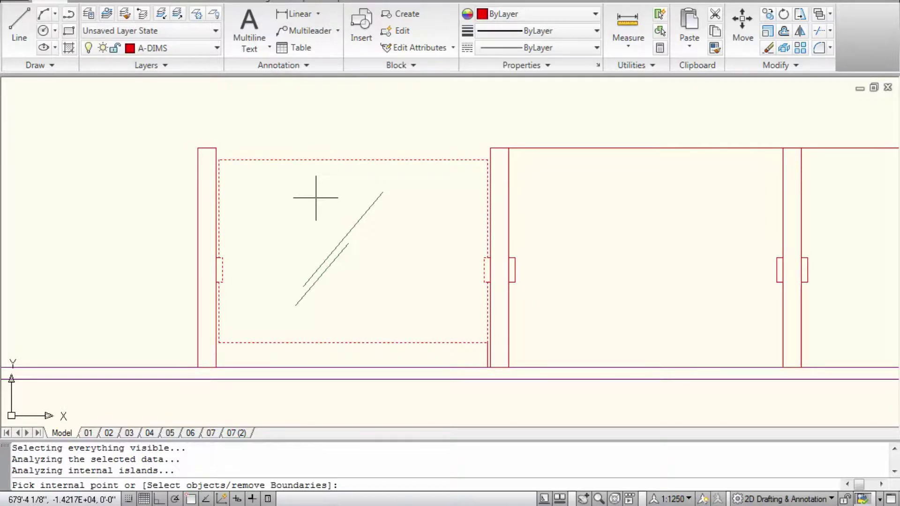
key("Return")
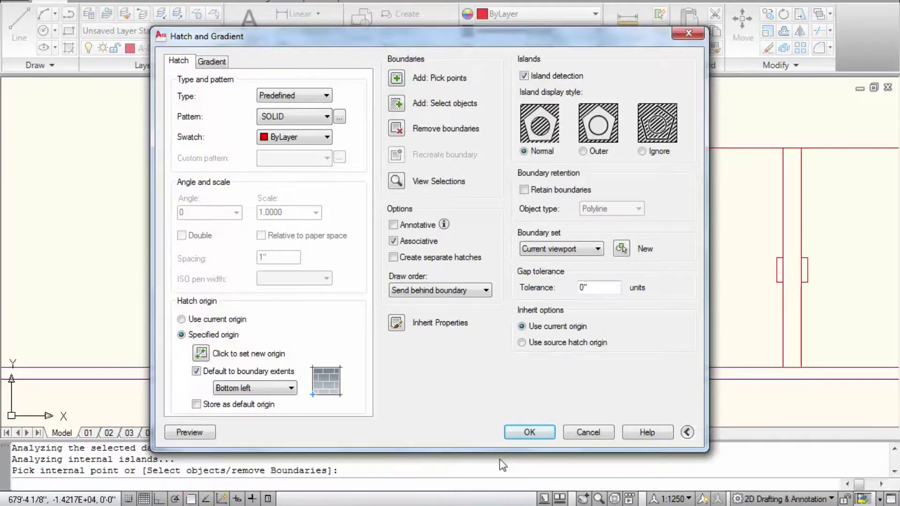
key("Return")
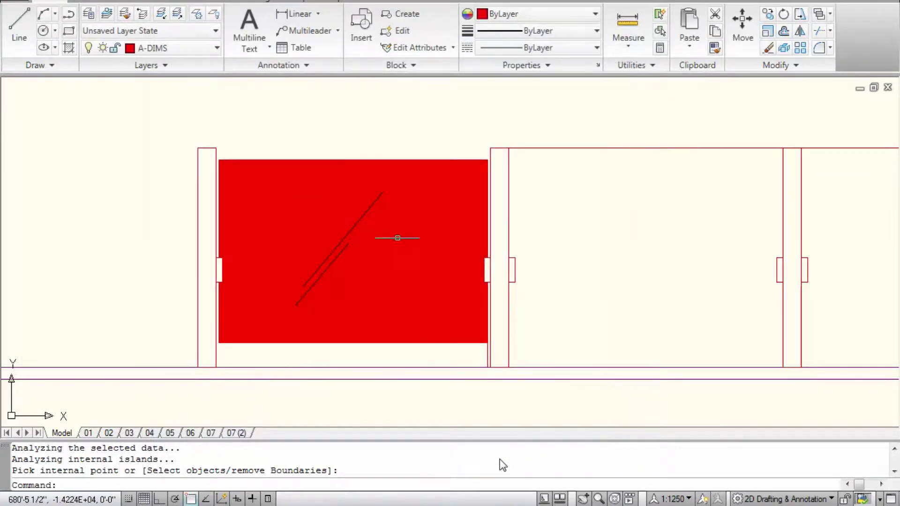
scroll(398, 239, "down", 3)
middle_click_drag(487, 231, 358, 217)
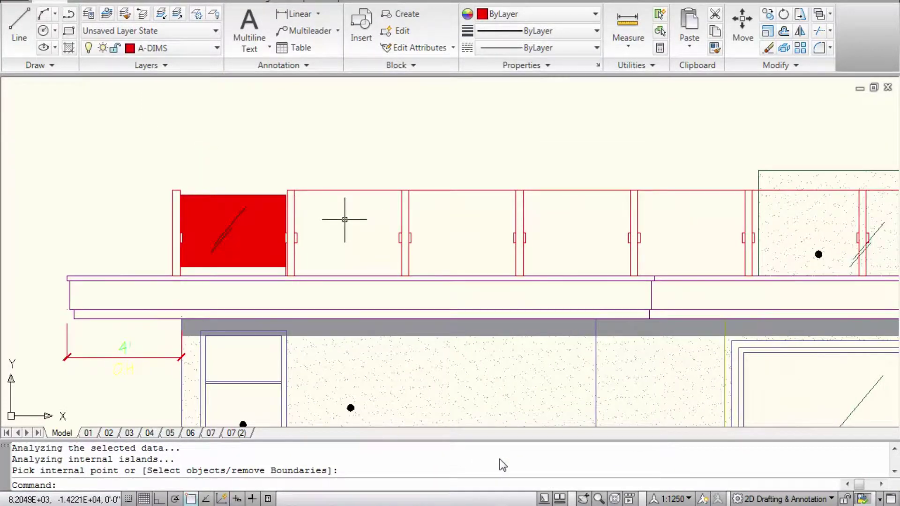
scroll(211, 238, "up", 3)
scroll(224, 184, "up", 3)
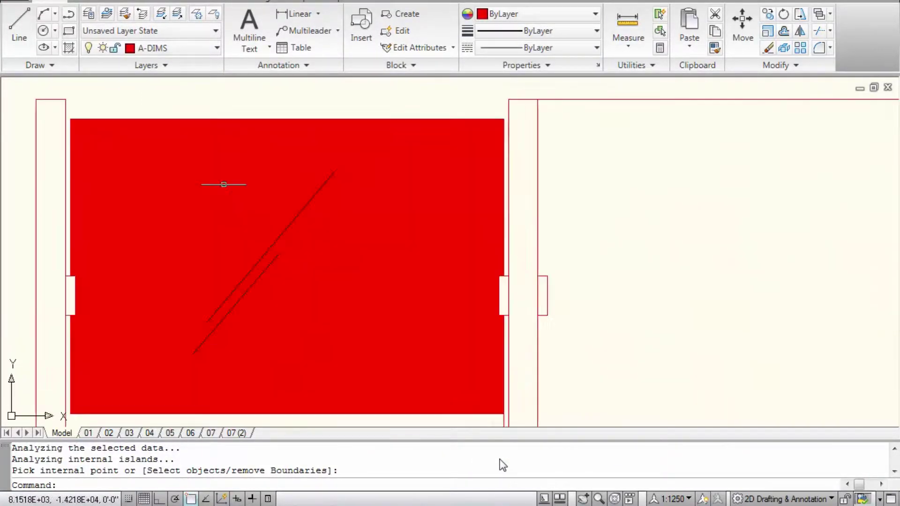
scroll(235, 184, "down", 2)
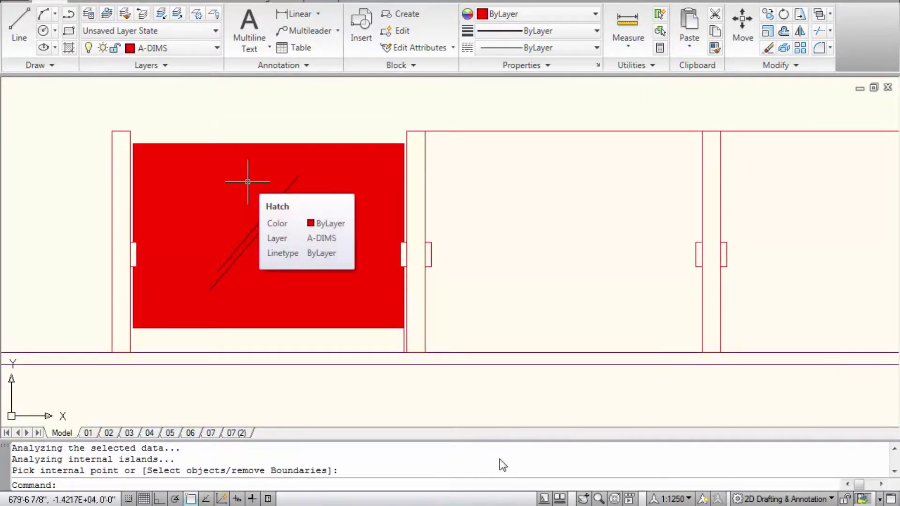
left_click(248, 181)
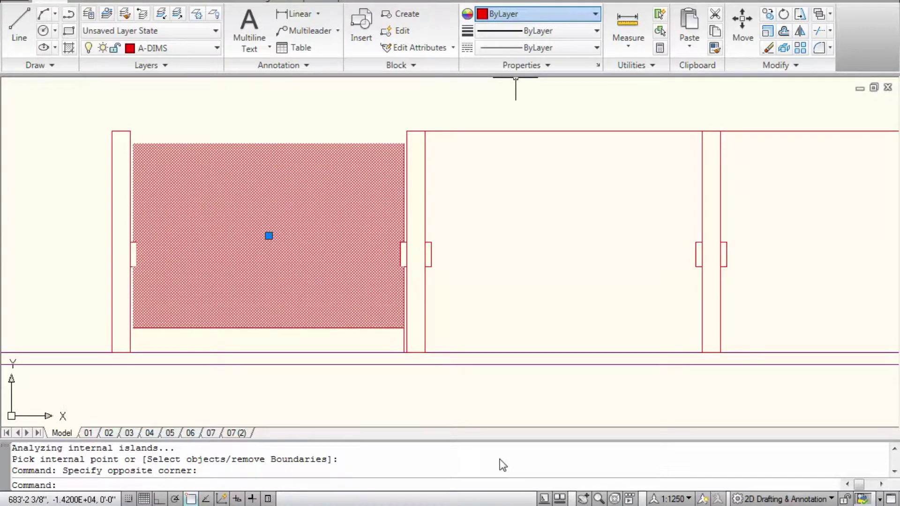
Change the pane hatch colour to Color 253
left_click(539, 14)
key("Down")
key("Down")
key("Down")
key("Down")
key("Down")
key("Down")
key("Down")
key("Down")
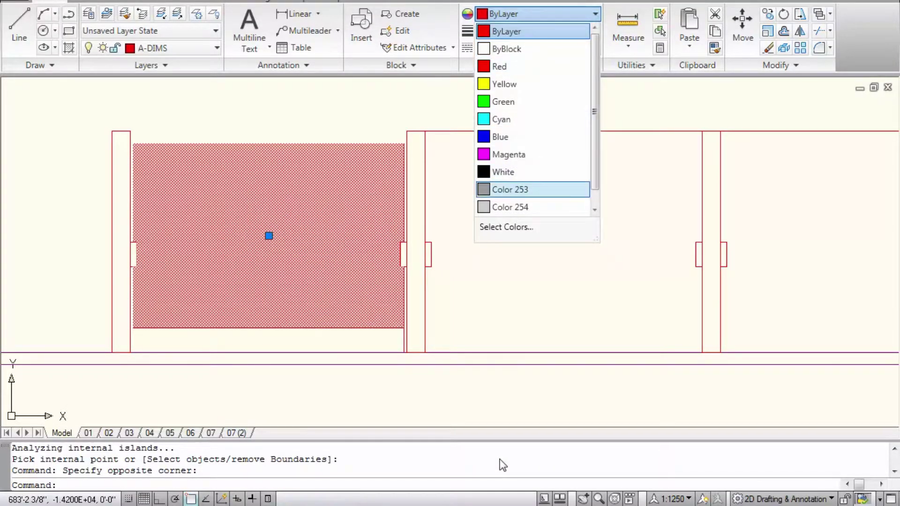
key("Return")
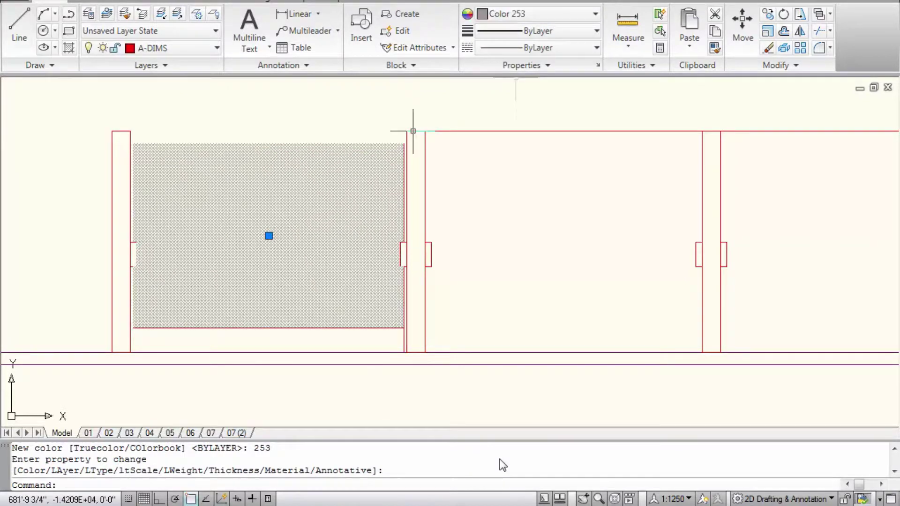
key("Escape")
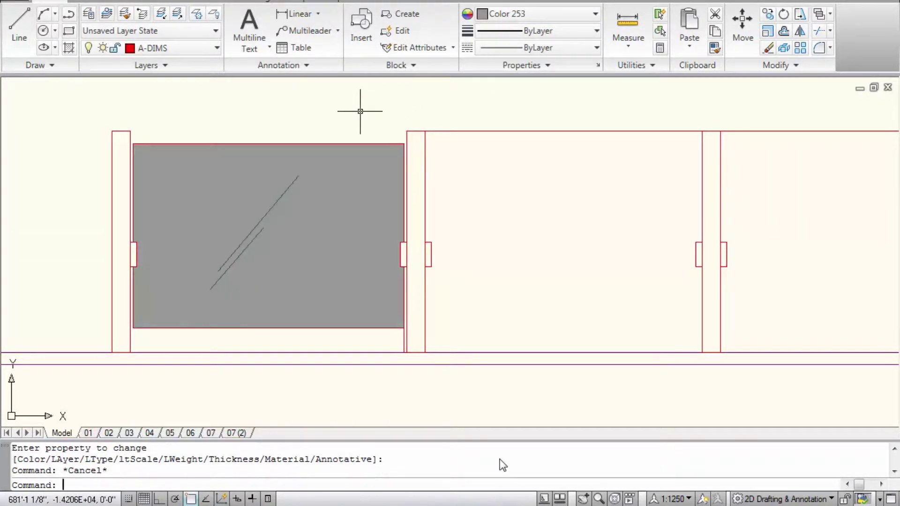
Reselect the pane hatch and make it lighter grey, Color 254
scroll(350, 196, "down", 4)
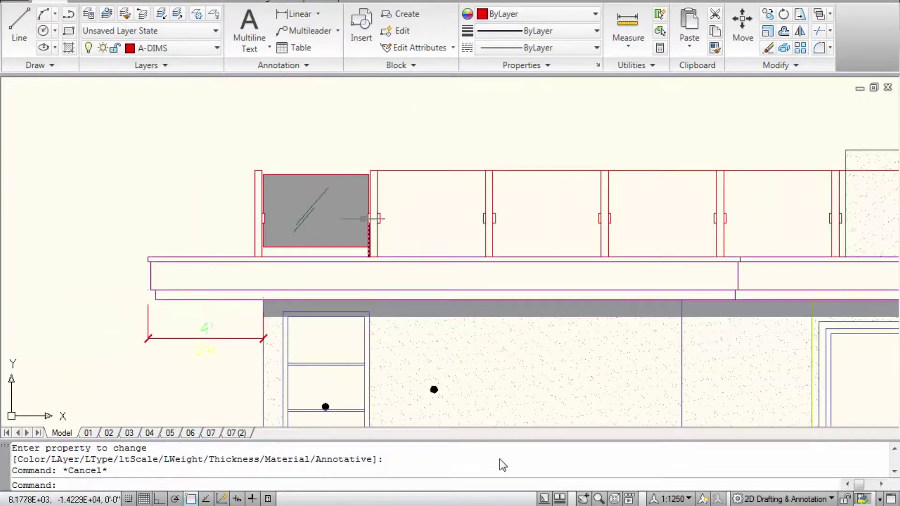
scroll(347, 197, "up", 3)
left_click(309, 169)
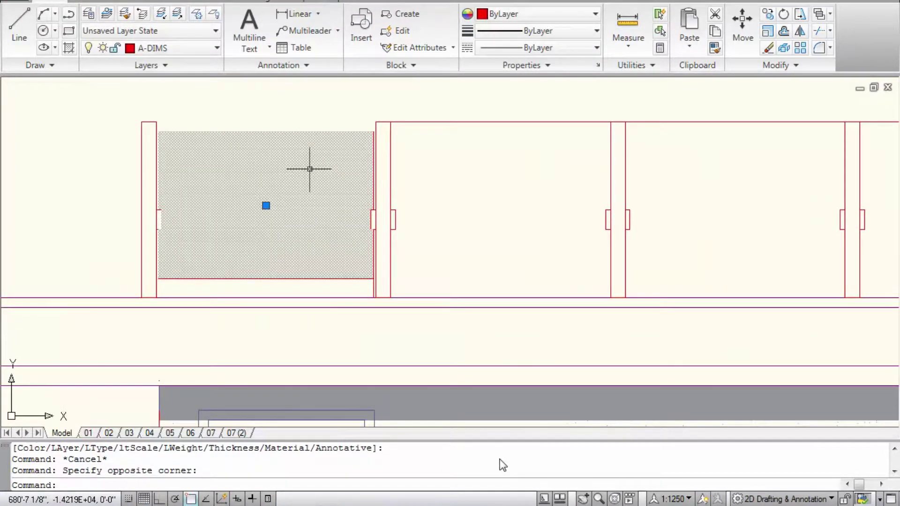
left_click(537, 13)
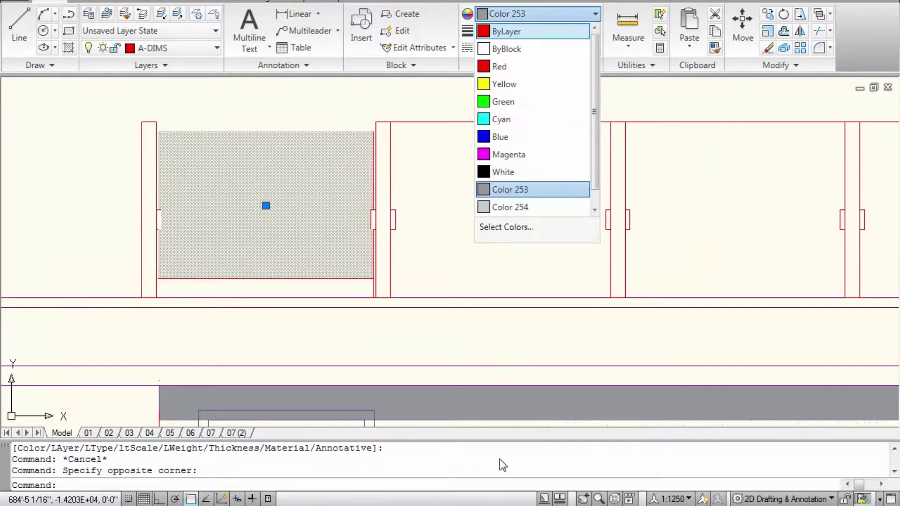
left_click(533, 207)
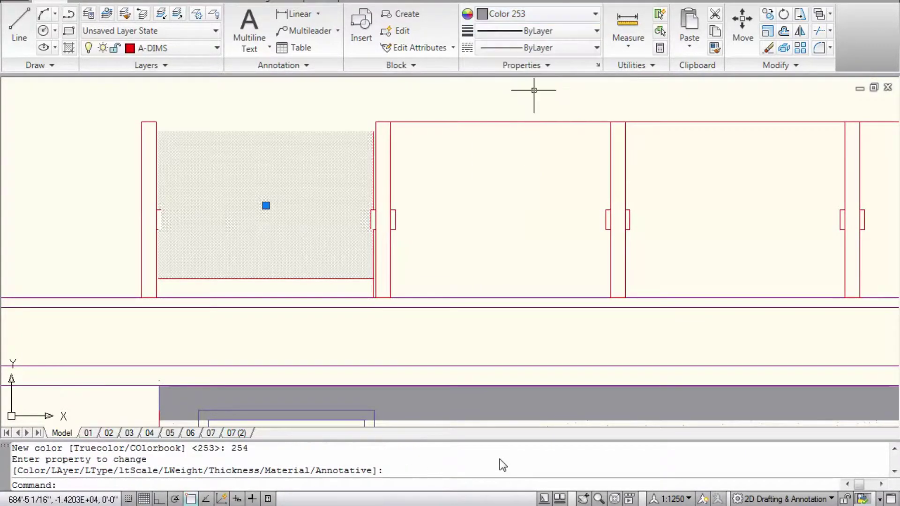
key("Escape")
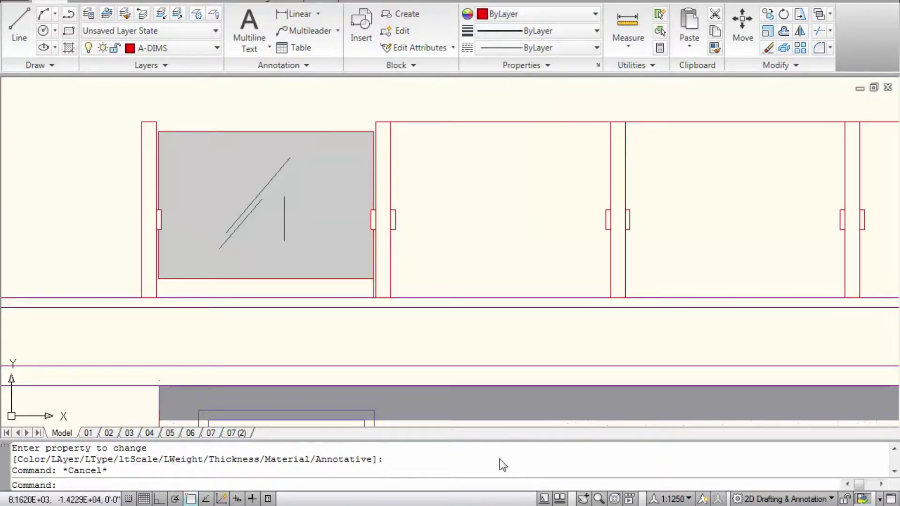
middle_click_drag(298, 195, 390, 209)
scroll(398, 187, "down", 4)
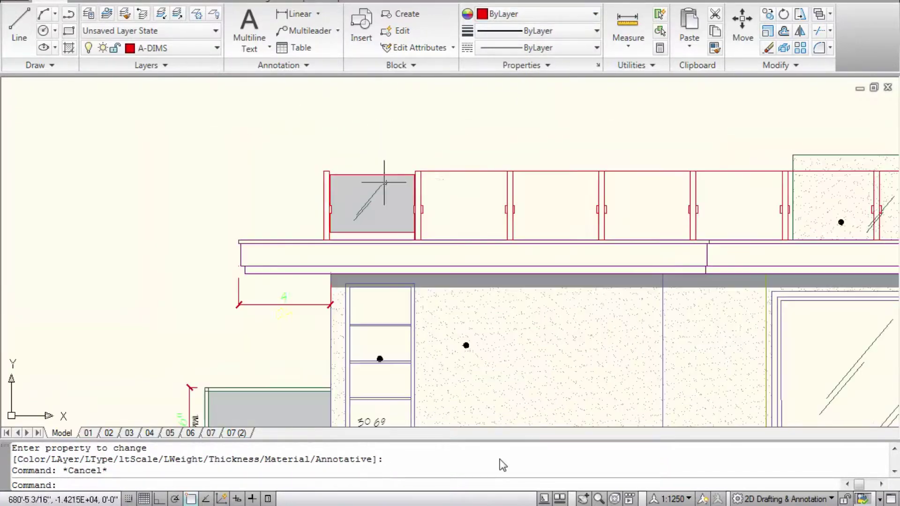
scroll(499, 184, "up", 3)
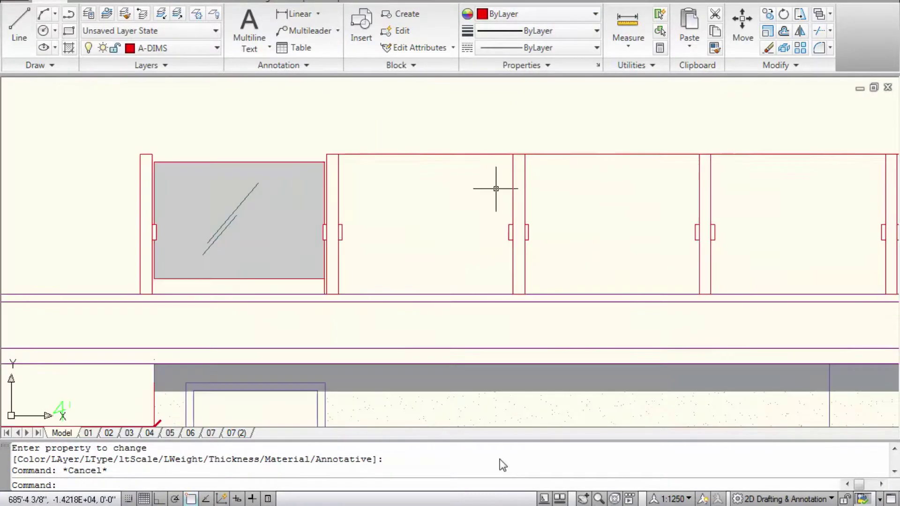
Erase the long top rail line above the posts
left_click(448, 190)
left_click(427, 137)
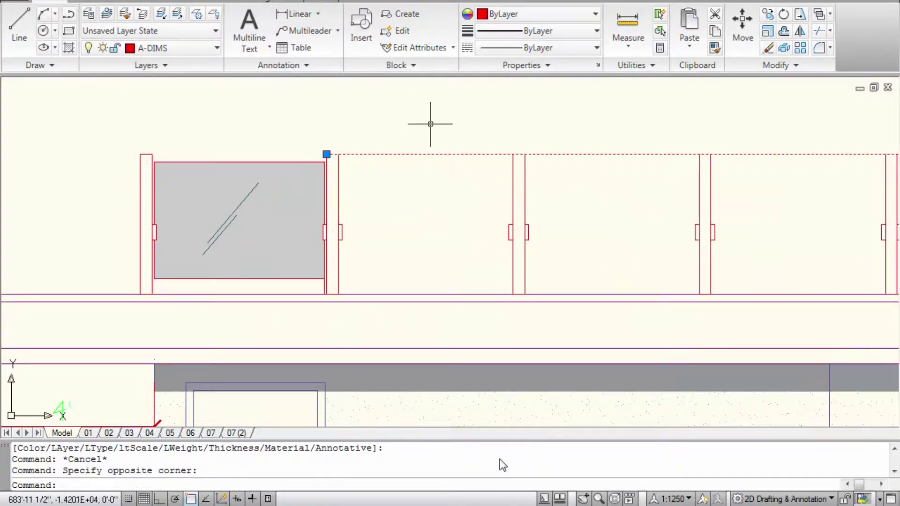
key("Delete")
Select the grey glass pane hatch together with its glare lines and lower edge
scroll(221, 261, "up", 2)
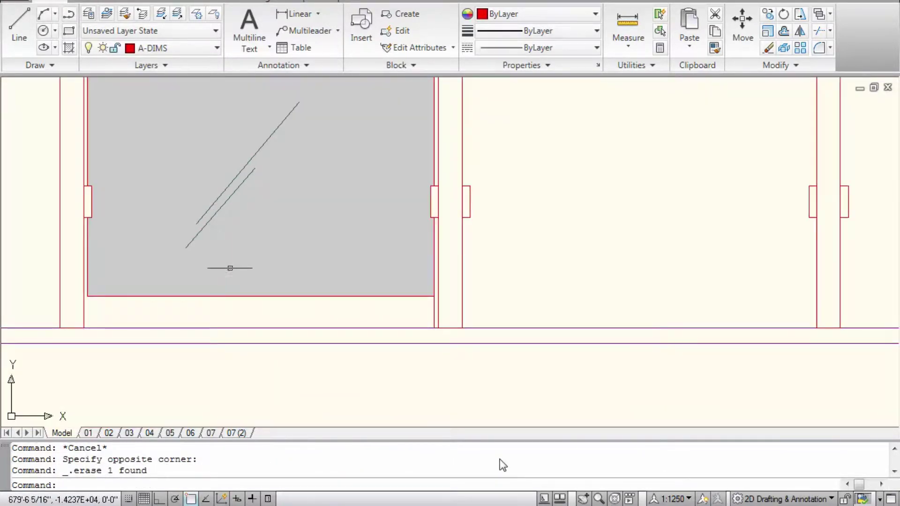
middle_click_drag(230, 268, 342, 358)
left_click(406, 400)
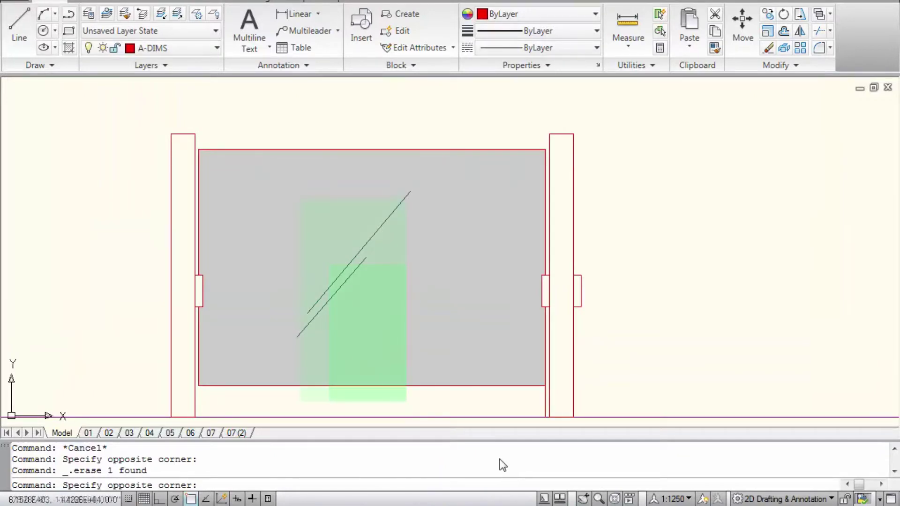
left_click(281, 112)
scroll(226, 307, "up", 2)
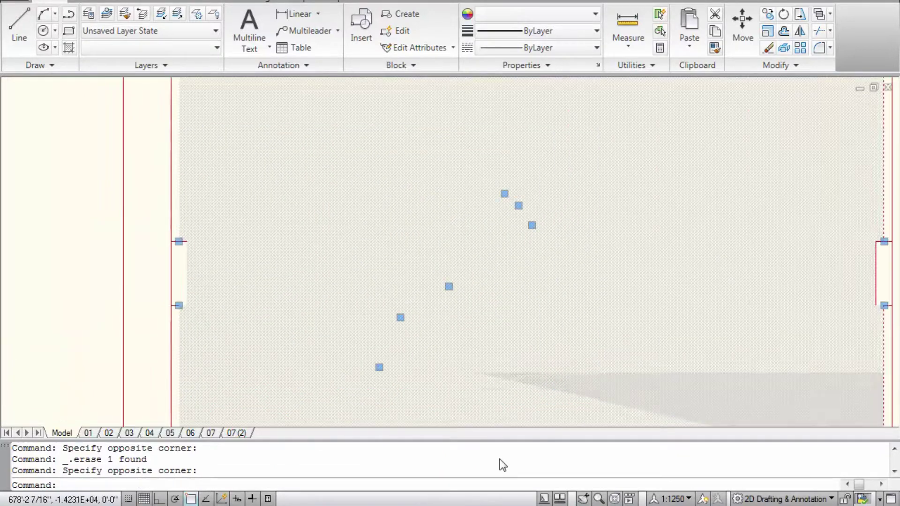
scroll(218, 308, "up", 2)
scroll(156, 145, "up", 2)
double_click(157, 144)
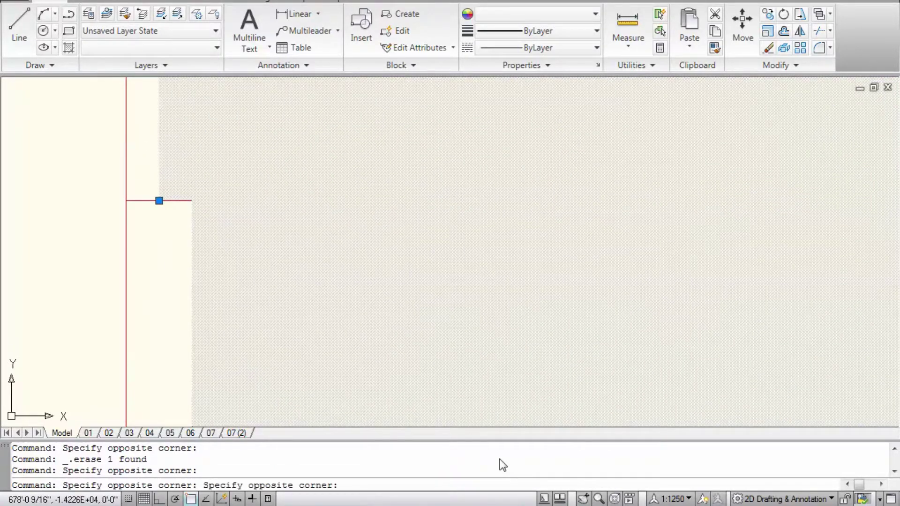
scroll(243, 257, "down", 4)
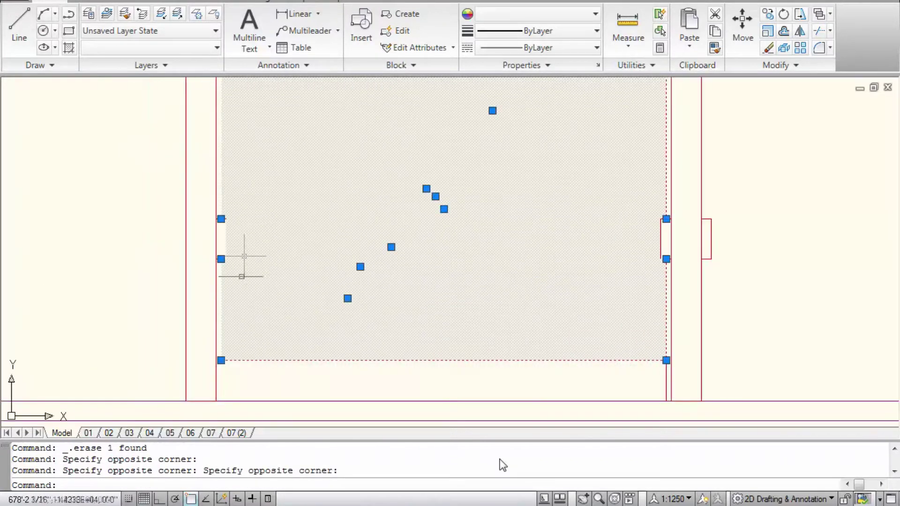
scroll(234, 366, "up", 1)
left_click(238, 358)
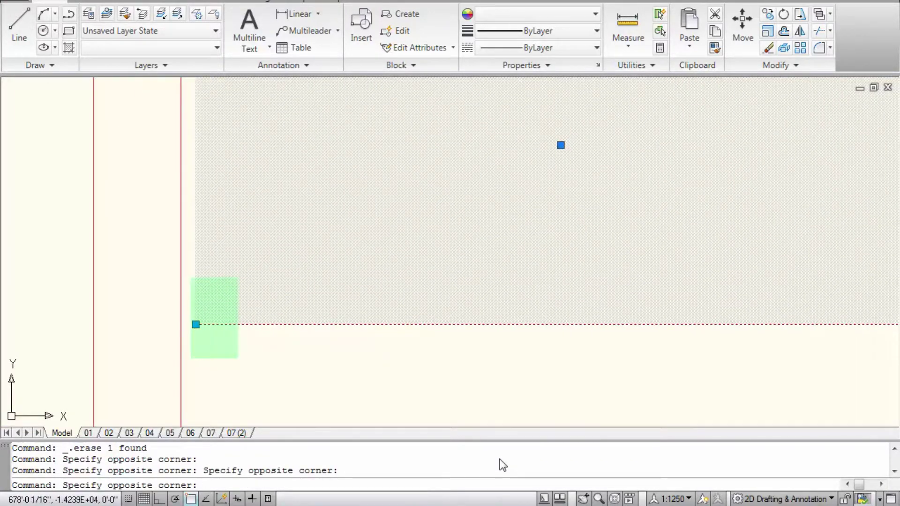
left_click(186, 271)
scroll(187, 267, "down", 2)
scroll(521, 249, "up", 4)
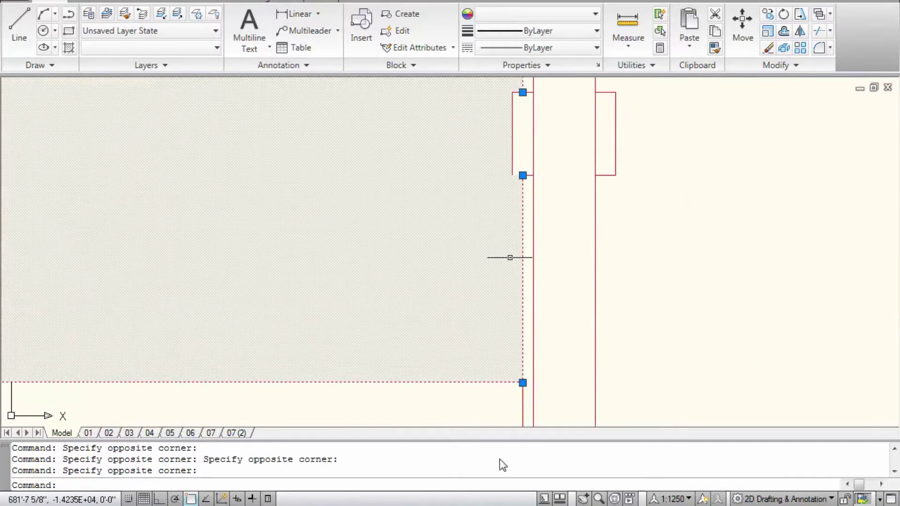
middle_click_drag(504, 338, 453, 177)
scroll(473, 247, "down", 4)
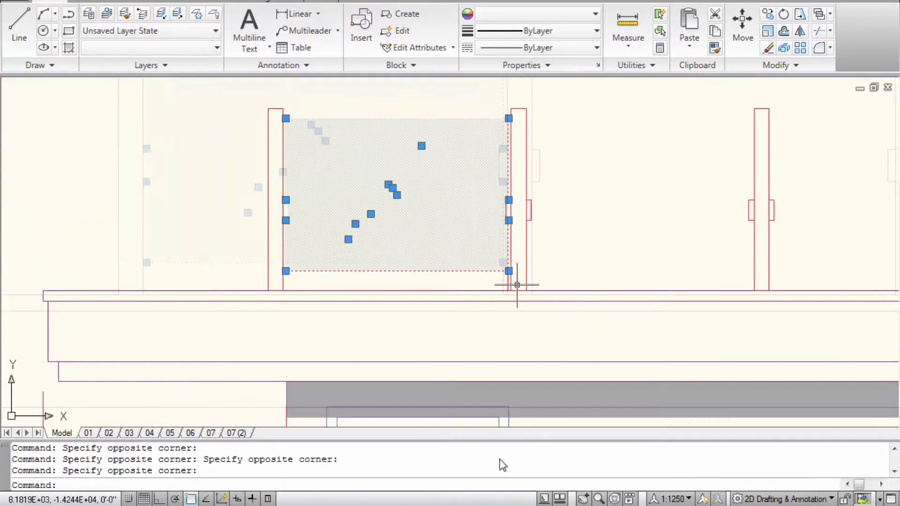
Start copying the selected pane and lines, with the left post top as base point
type("o")
key("Return")
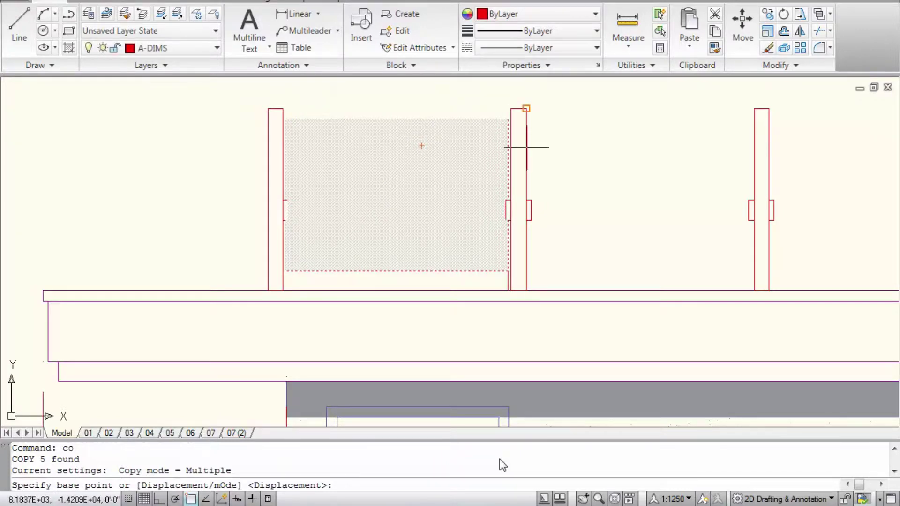
middle_click_drag(527, 147, 405, 222)
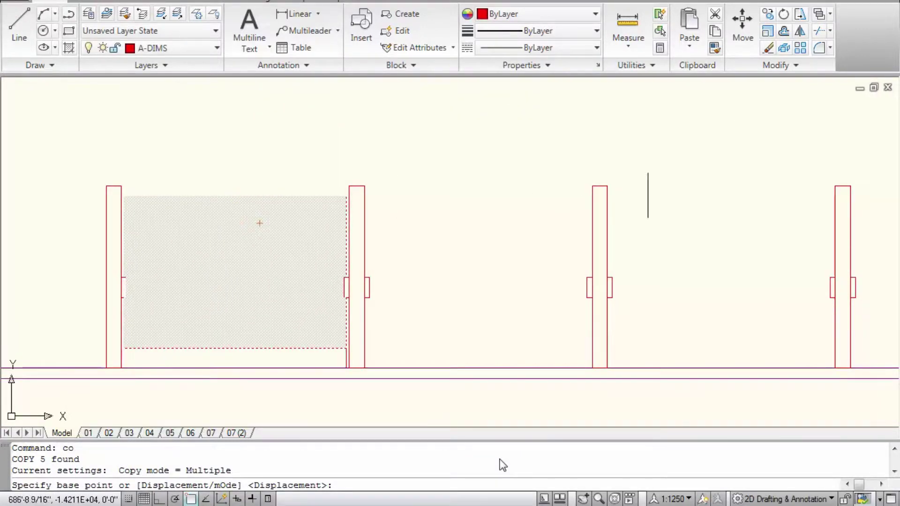
scroll(108, 201, "up", 5)
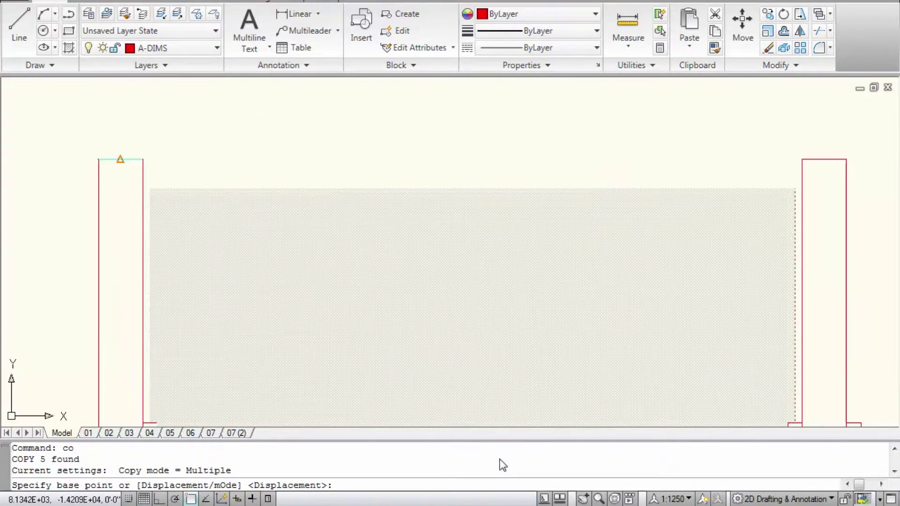
left_click(120, 160)
Place pane copies at the next four post joints along the railing
scroll(120, 160, "down", 5)
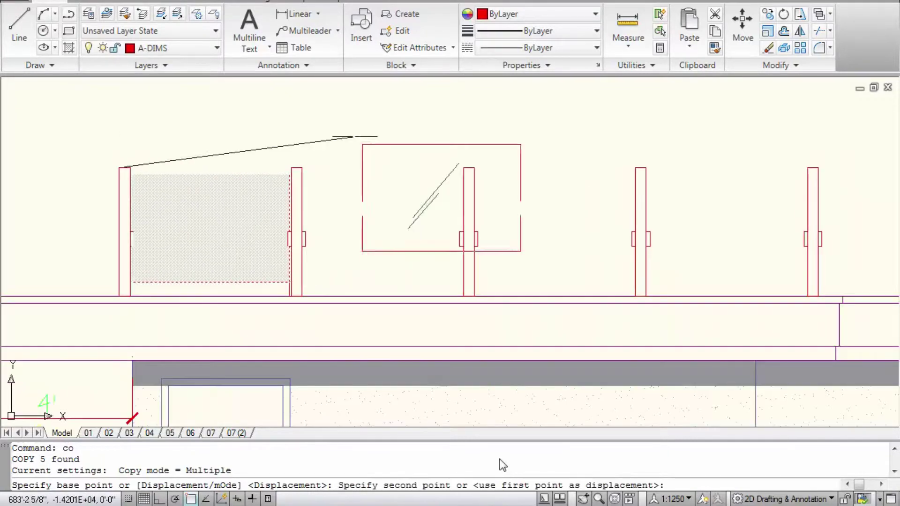
scroll(318, 156, "up", 4)
left_click(246, 179)
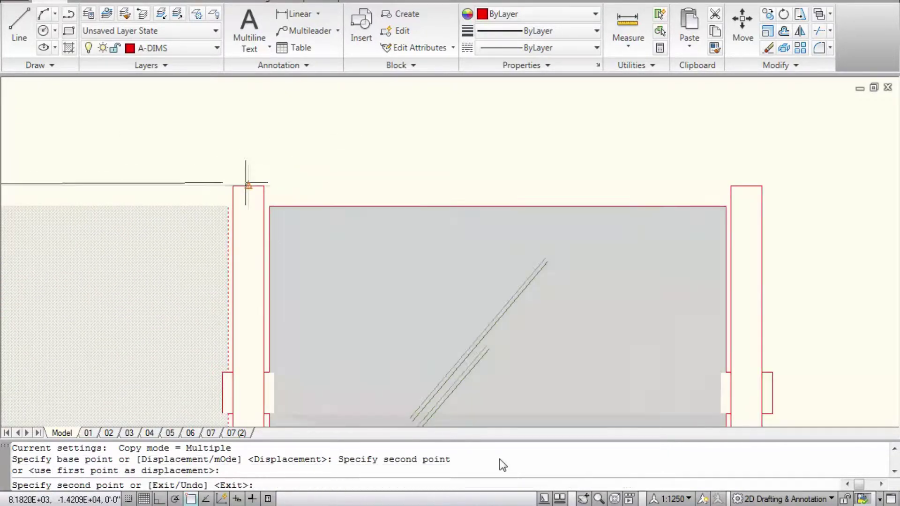
left_click(747, 185)
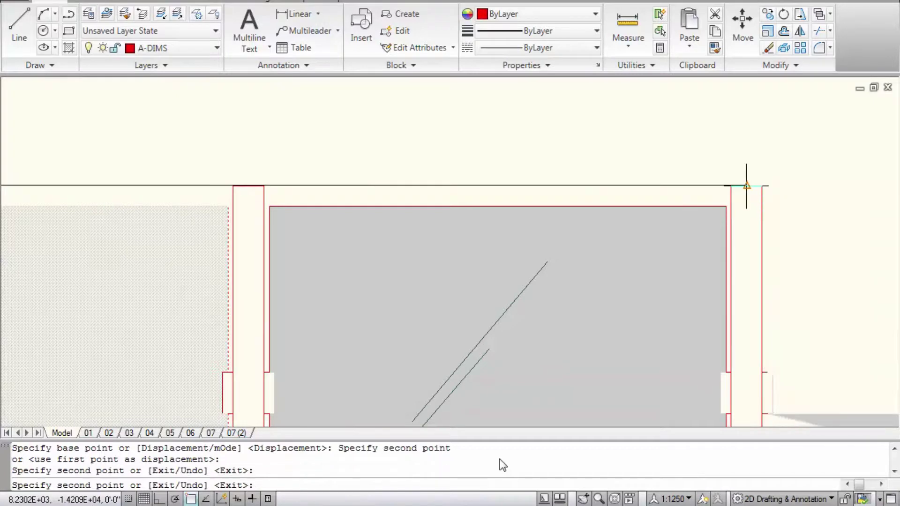
scroll(748, 184, "down", 5)
scroll(470, 168, "up", 3)
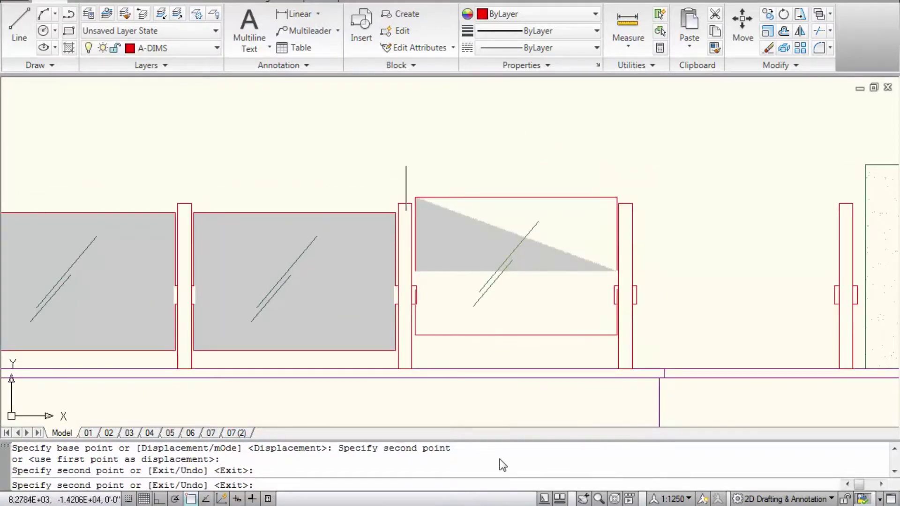
left_click(411, 203)
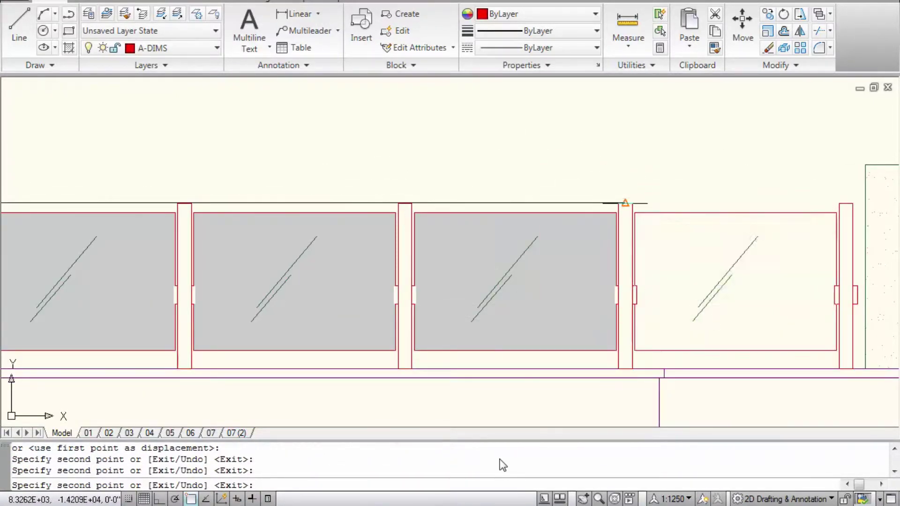
left_click(633, 203)
Check the railing, end the copy, and select a glass pane's grey hatch
middle_click_drag(632, 203, 324, 179)
scroll(587, 190, "up", 5)
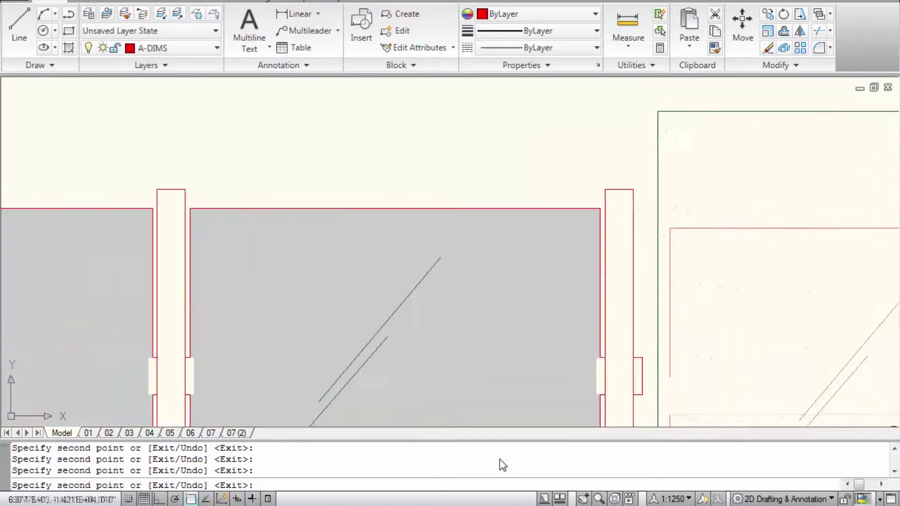
scroll(605, 181, "down", 4)
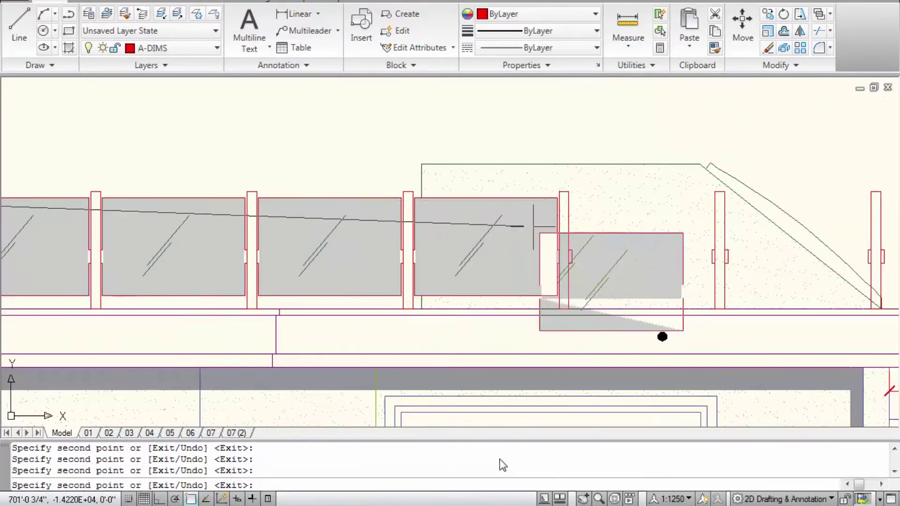
scroll(560, 194, "up", 6)
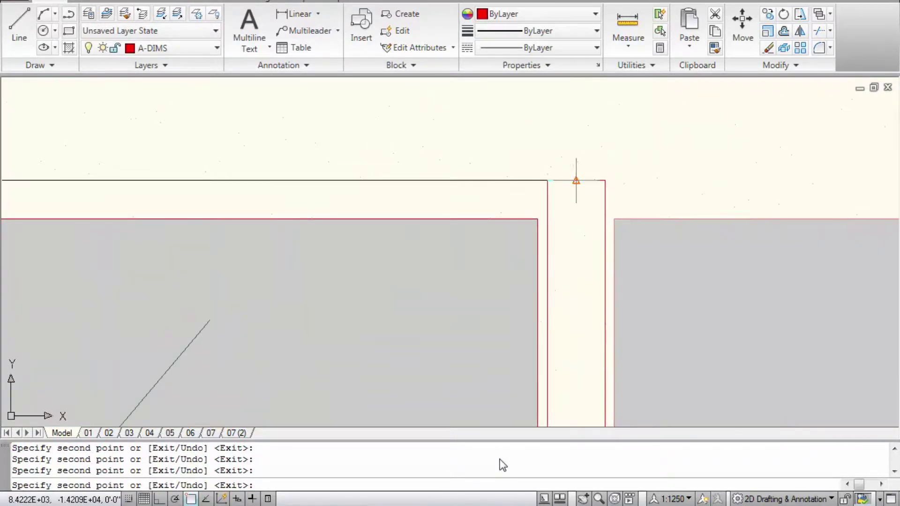
scroll(576, 182, "down", 4)
scroll(636, 171, "up", 6)
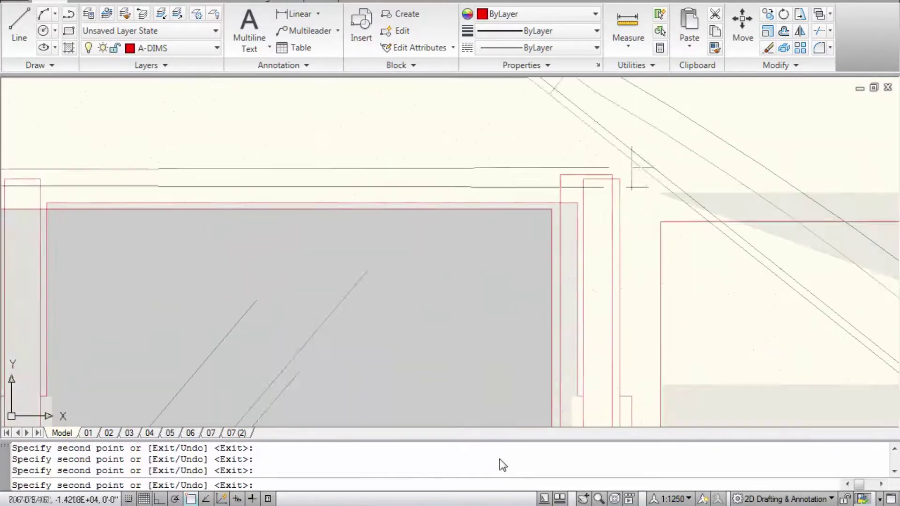
scroll(518, 170, "down", 4)
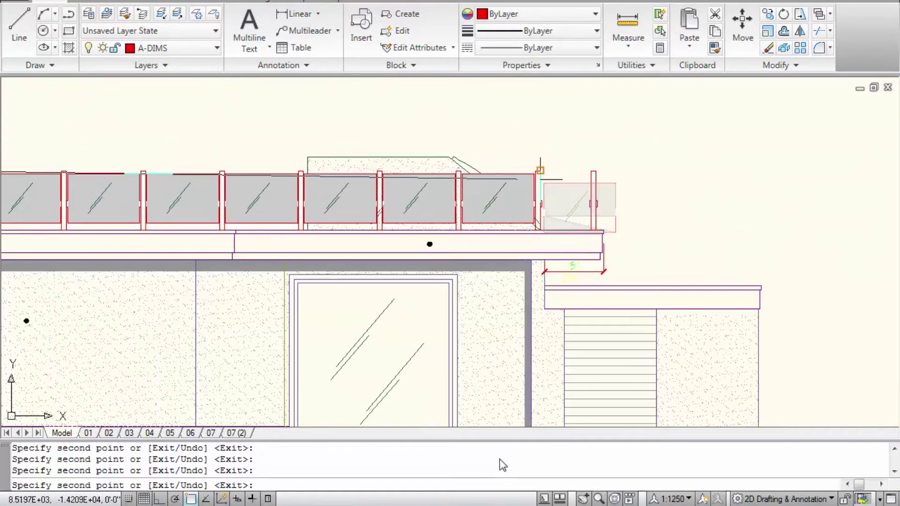
scroll(539, 175, "up", 6)
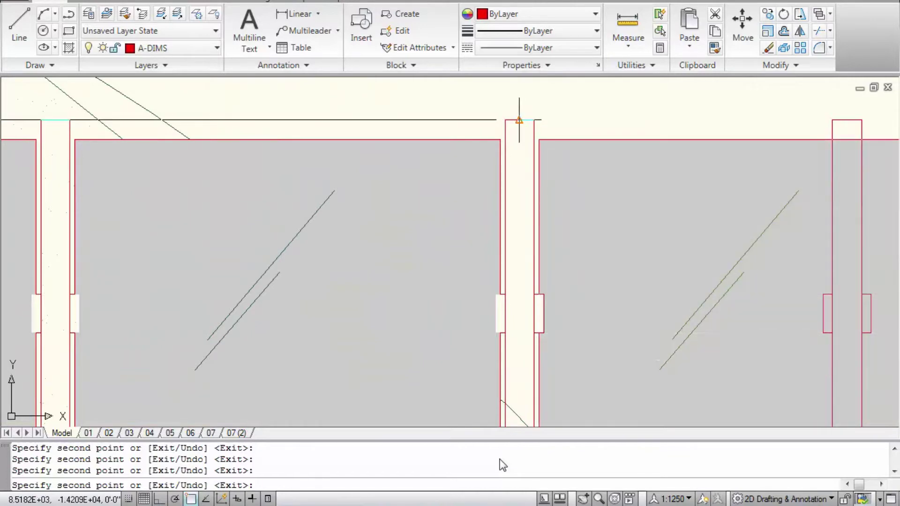
scroll(519, 122, "down", 4)
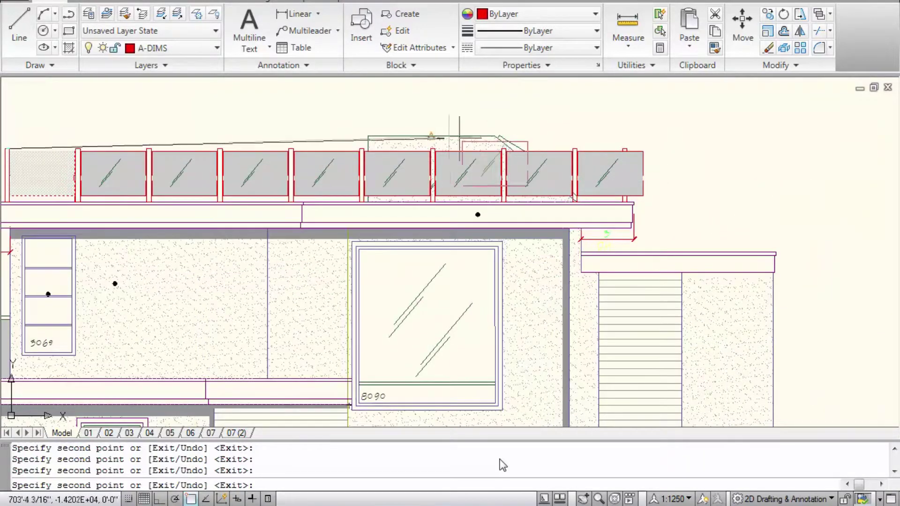
key("Escape")
scroll(503, 465, "down", 3)
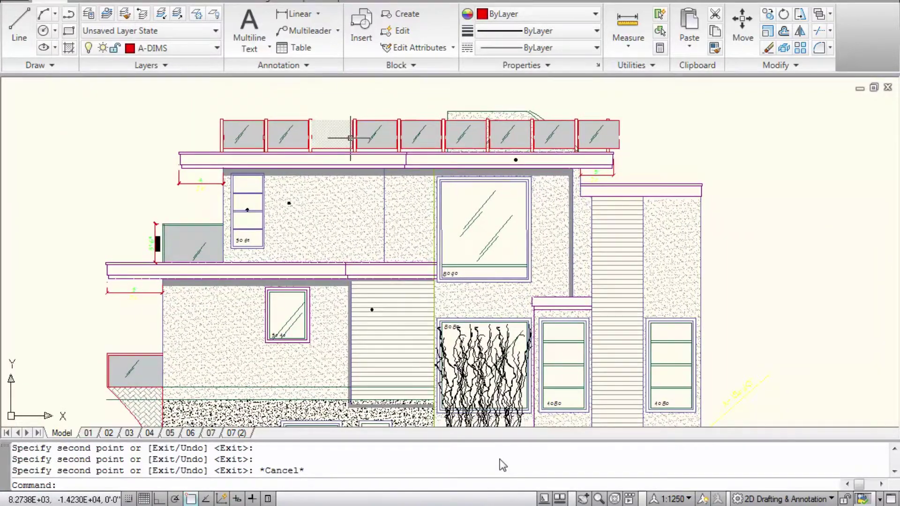
scroll(525, 119, "up", 5)
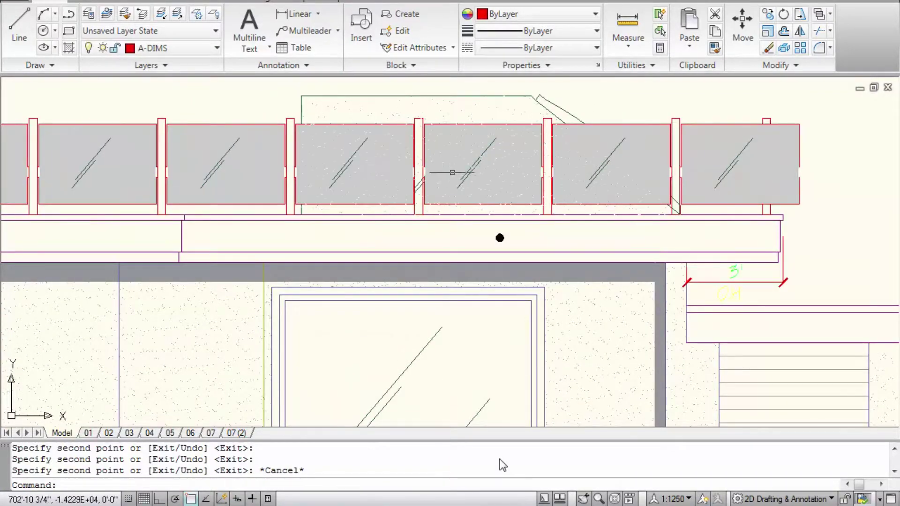
scroll(328, 116, "up", 3)
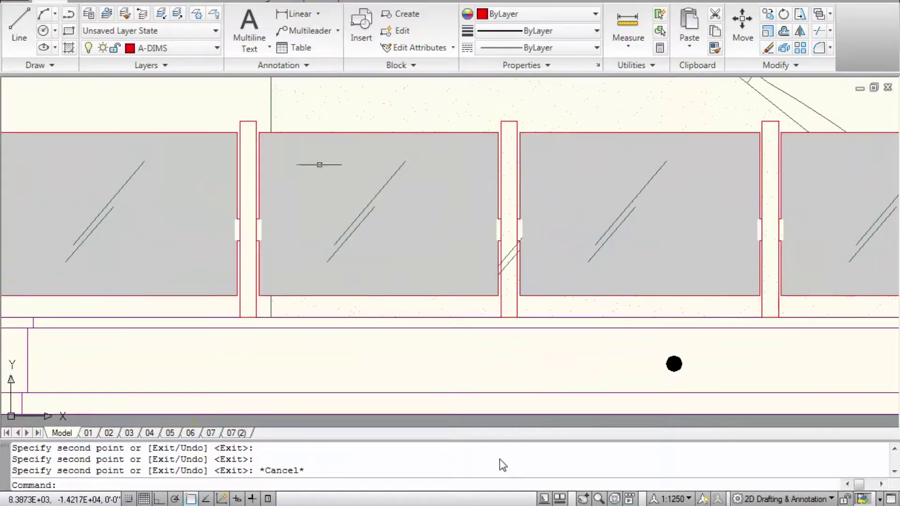
scroll(266, 151, "up", 3)
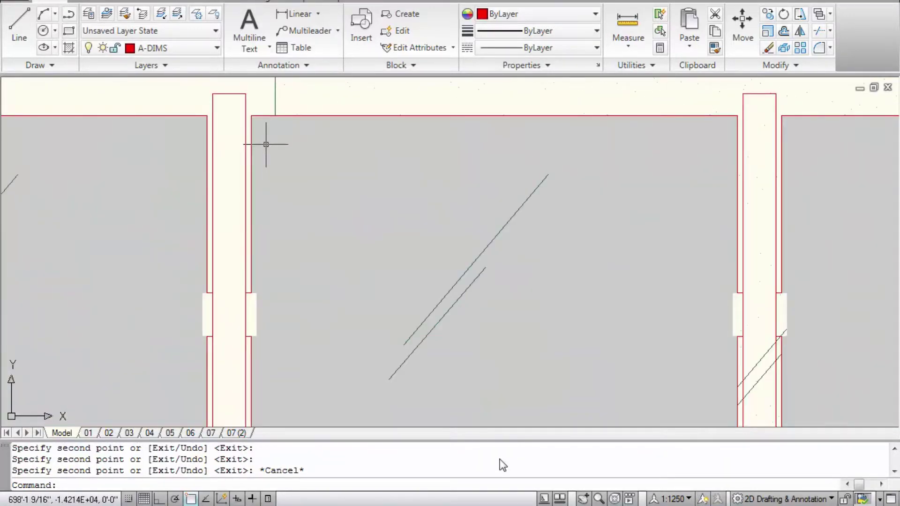
left_click(266, 144)
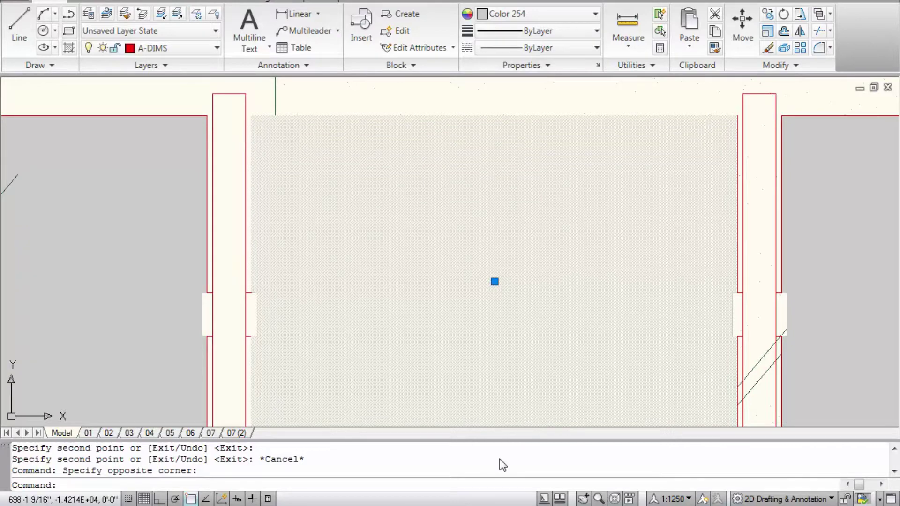
Send the first two grey pane hatches to back with Draw Order
right_click(266, 144)
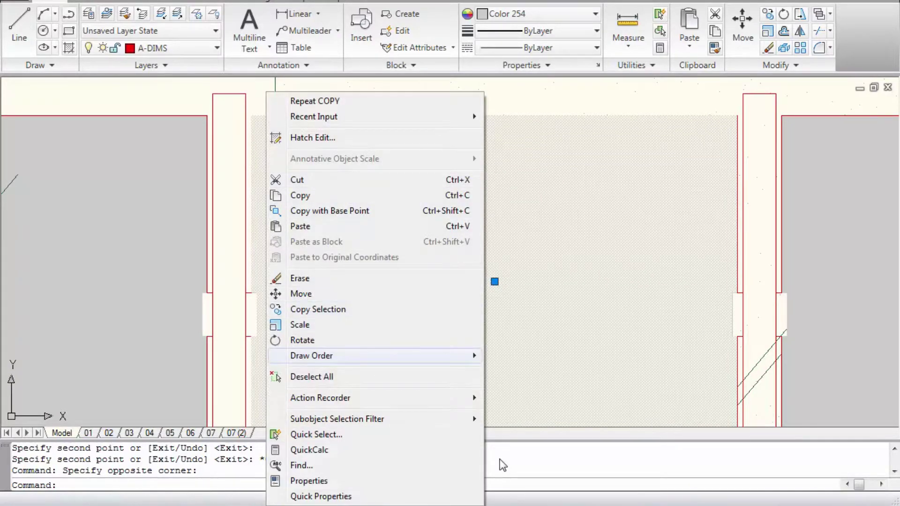
key("Right")
key("Down")
key("Return")
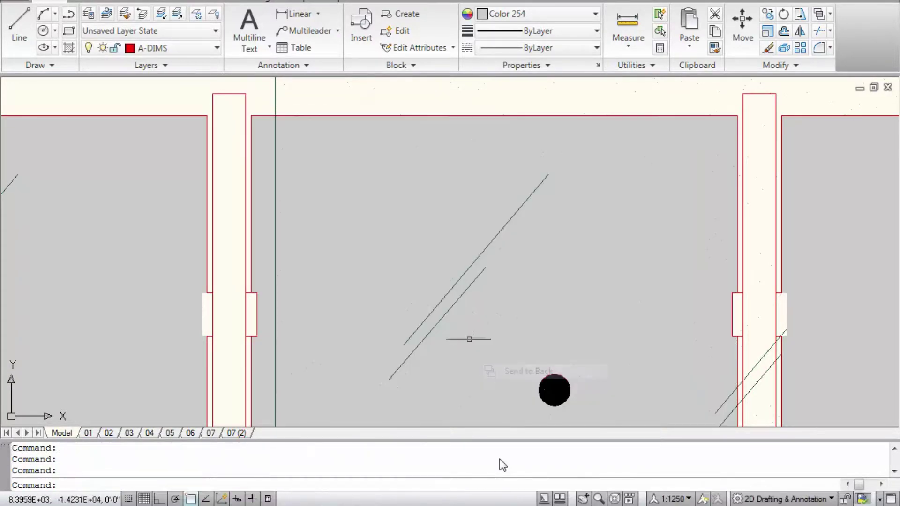
scroll(467, 337, "down", 4)
left_click(551, 266)
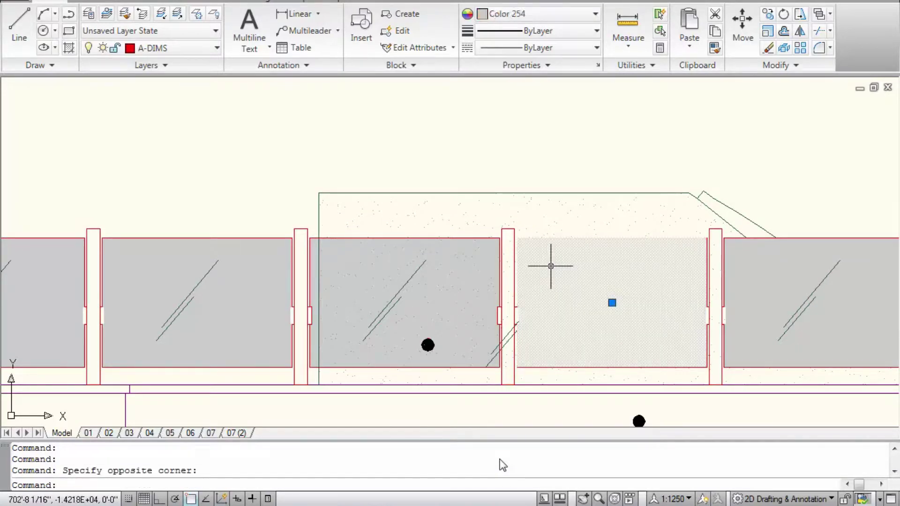
right_click(552, 262)
key("Right")
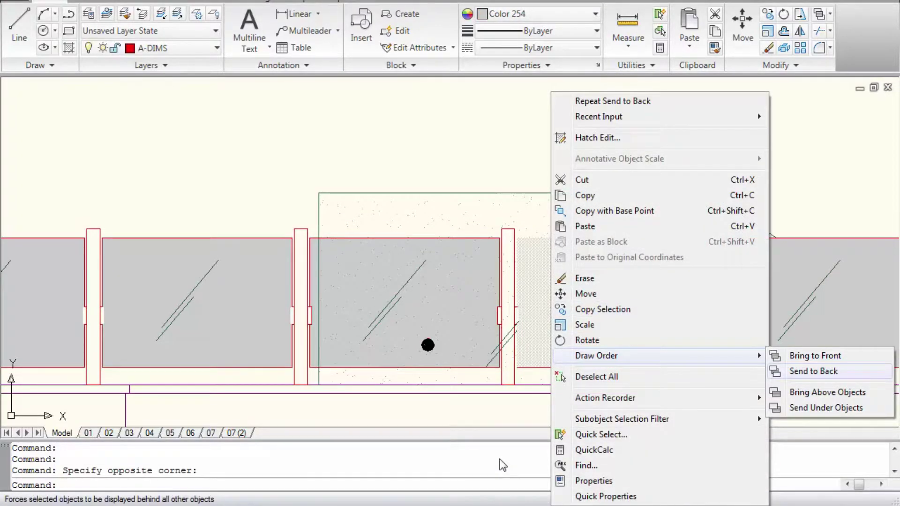
key("Return")
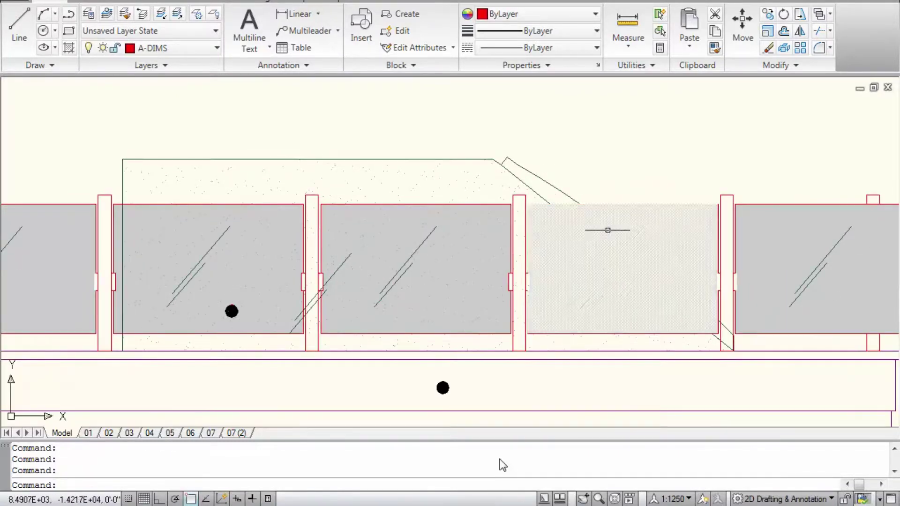
Send the right-hand pane's grey hatch to back with Draw Order
left_click(605, 230)
right_click(606, 230)
key("Down")
key("Right")
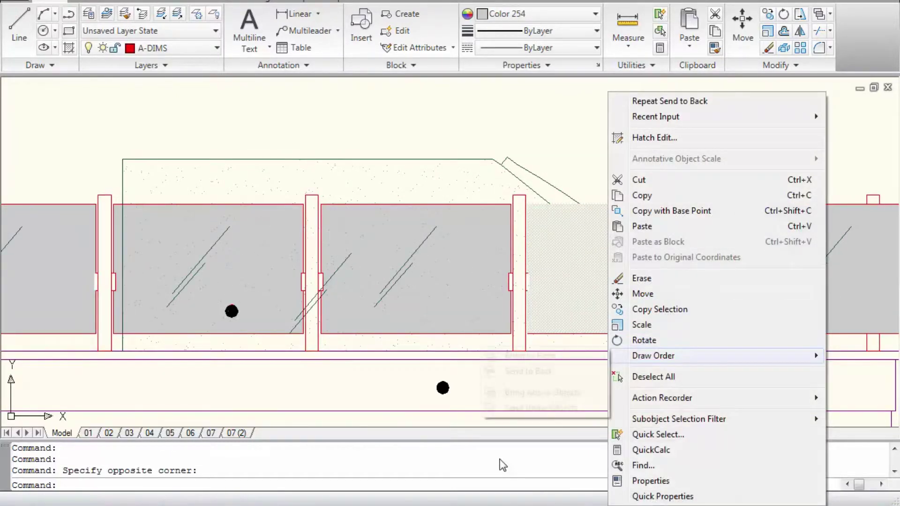
key("Down")
key("Return")
Send the rightmost glass pane's hatch behind everything else
scroll(567, 239, "down", 4)
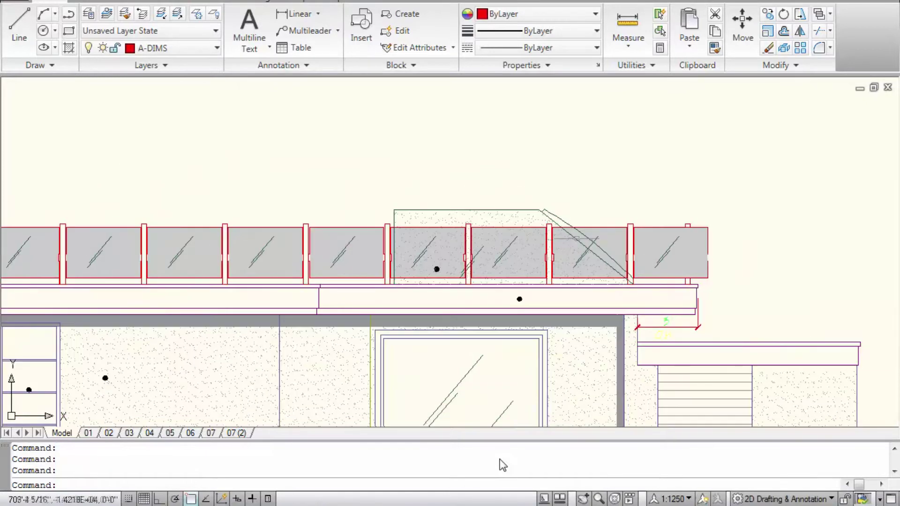
middle_click_drag(452, 247, 541, 190)
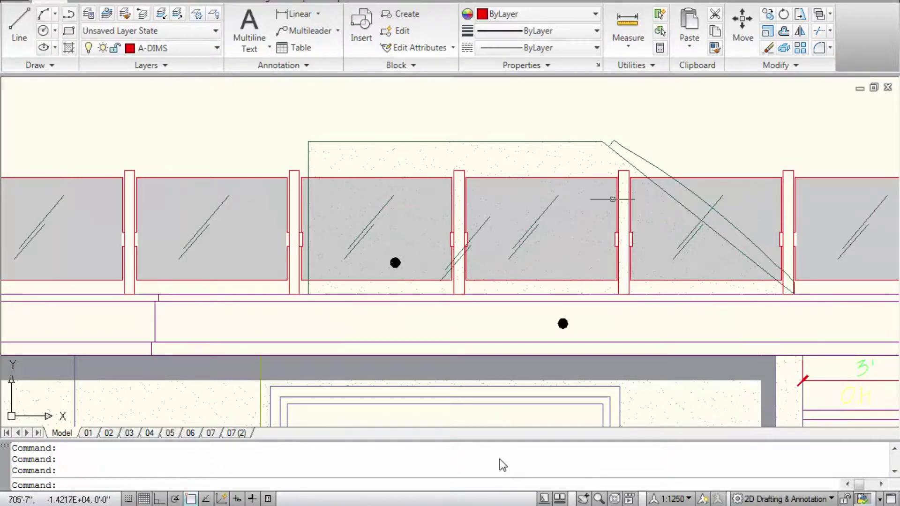
scroll(525, 195, "down", 4)
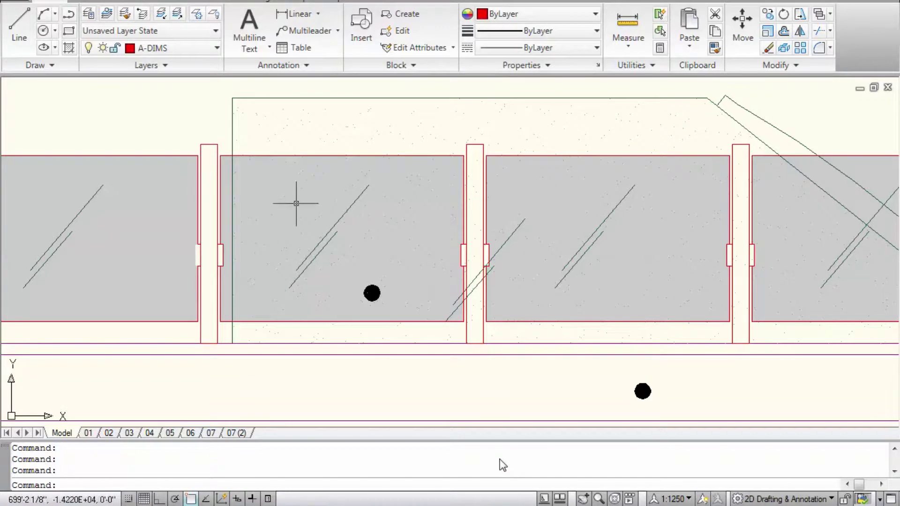
scroll(403, 257, "down", 2)
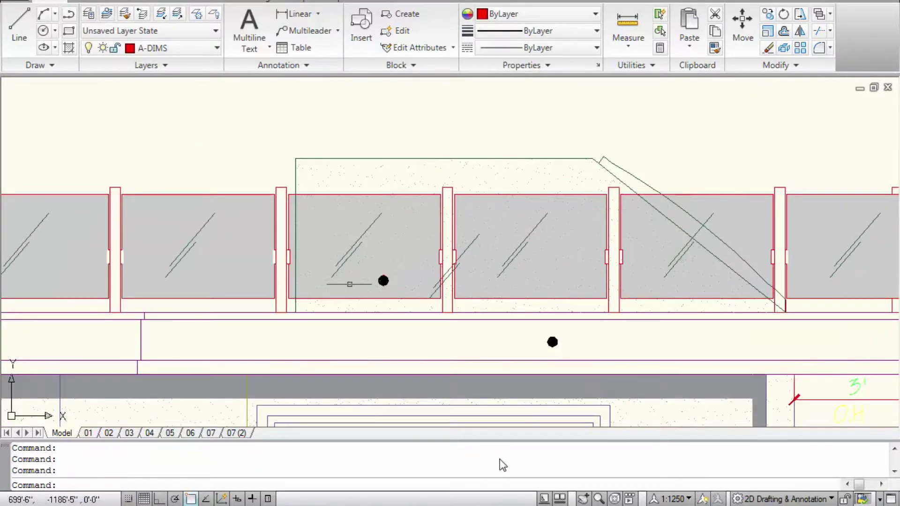
middle_click_drag(351, 245, 494, 235)
scroll(494, 235, "down", 3)
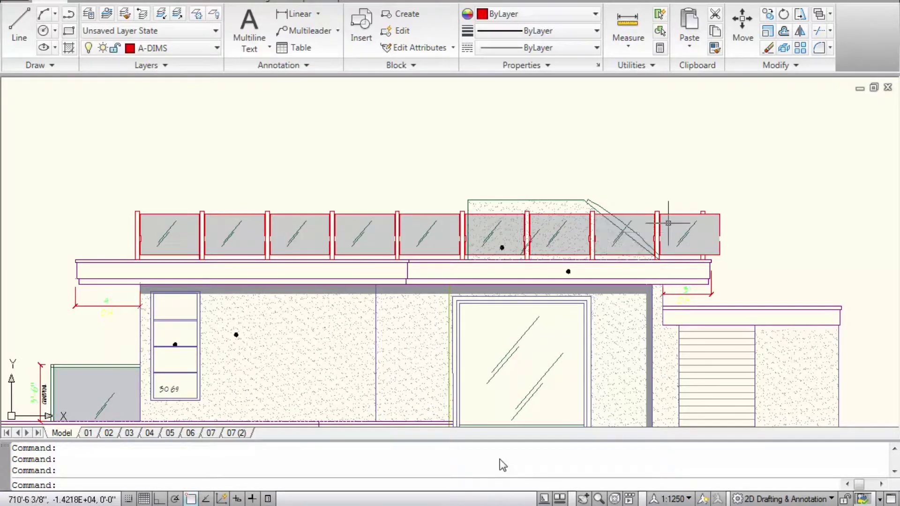
scroll(627, 225, "up", 3)
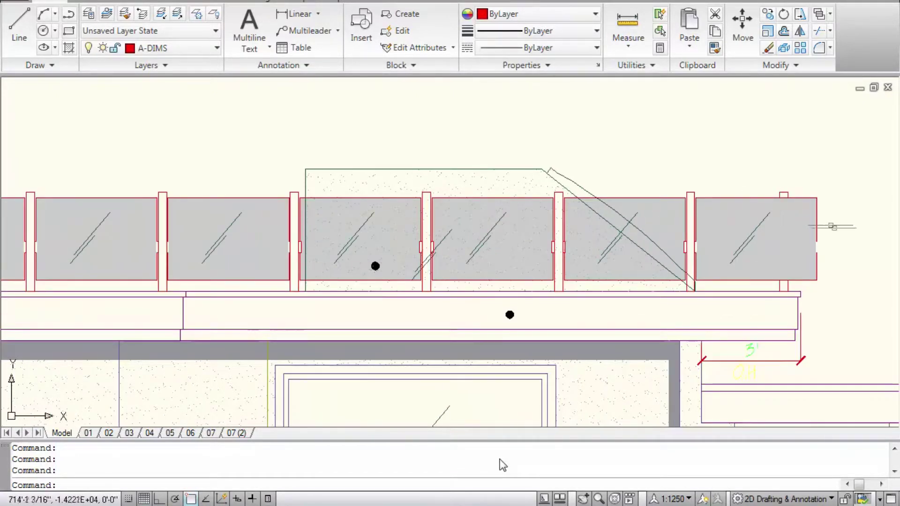
scroll(832, 227, "up", 2)
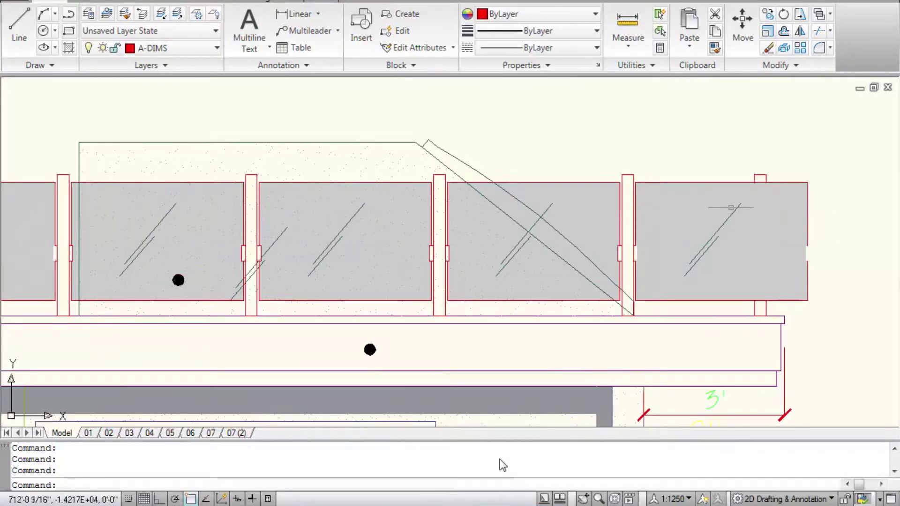
left_click(801, 205)
left_click(708, 205)
right_click(708, 205)
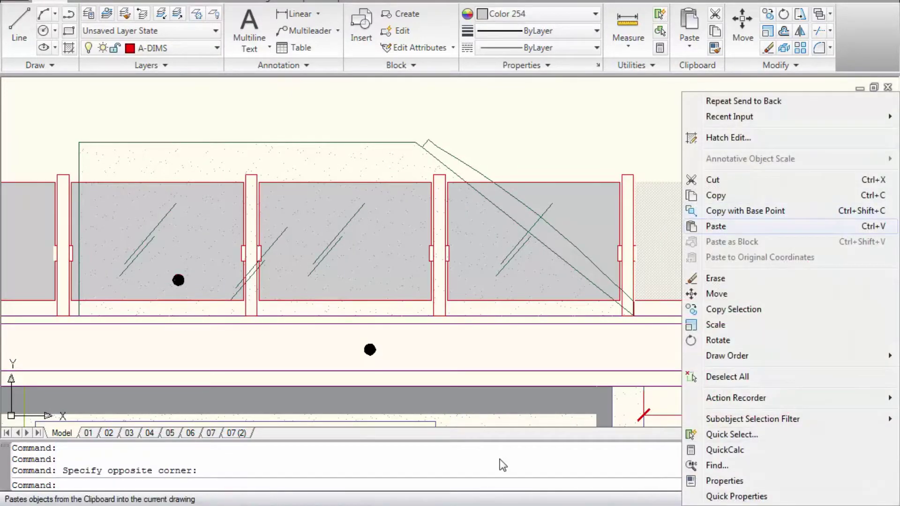
mouse_move(727, 356)
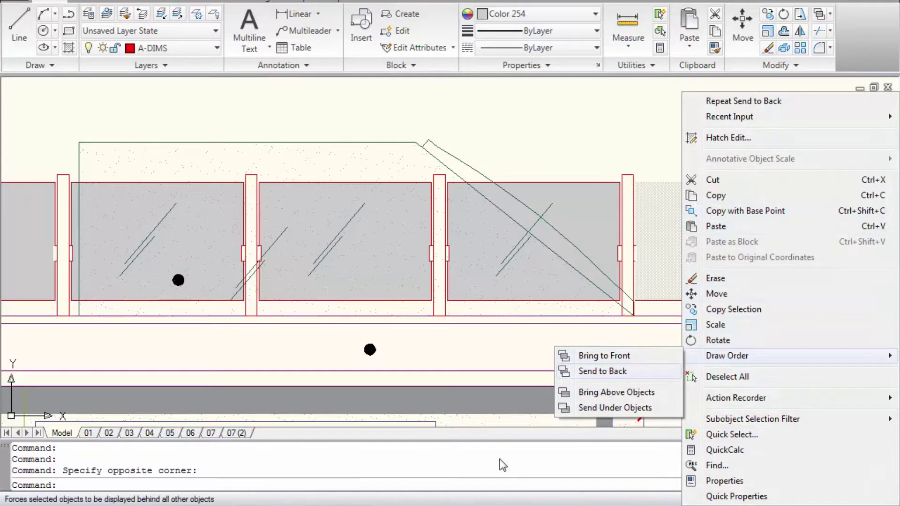
left_click(609, 370)
scroll(862, 252, "up", 4)
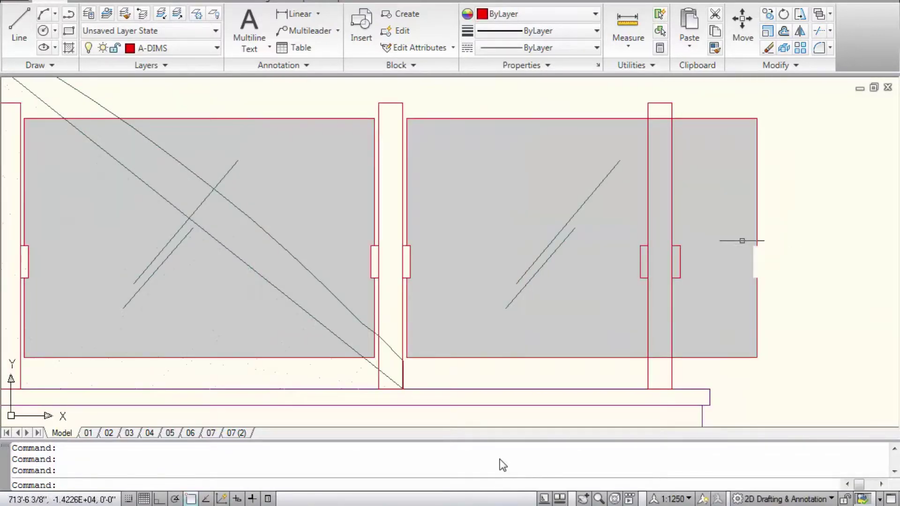
Delete the right pane's hatch
left_click(750, 226)
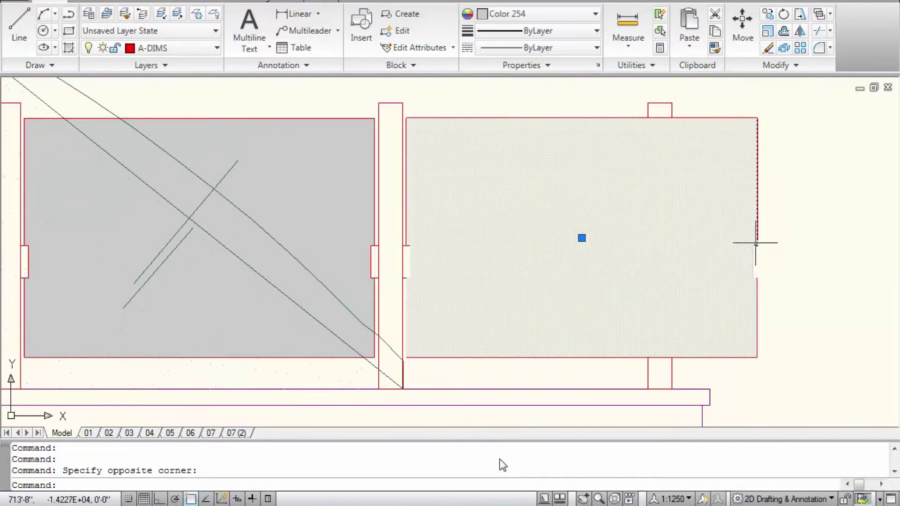
key("Escape")
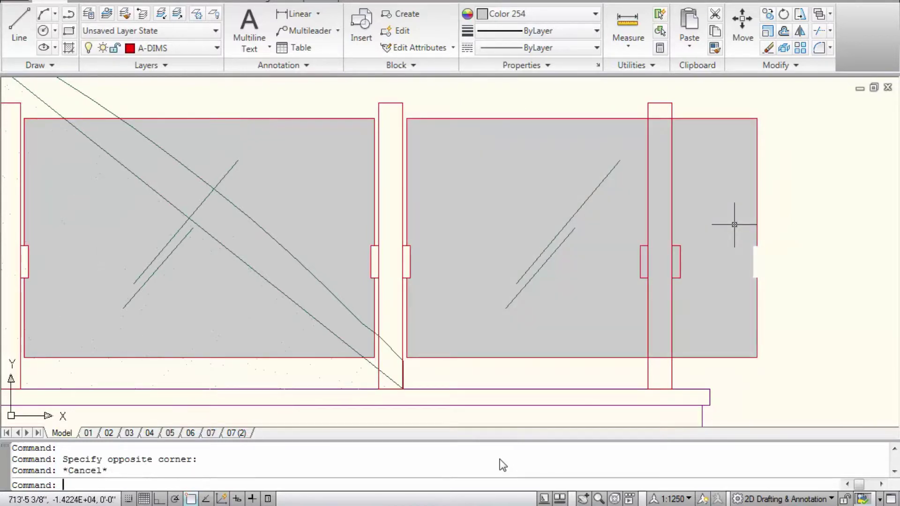
left_click(733, 225)
key("Delete")
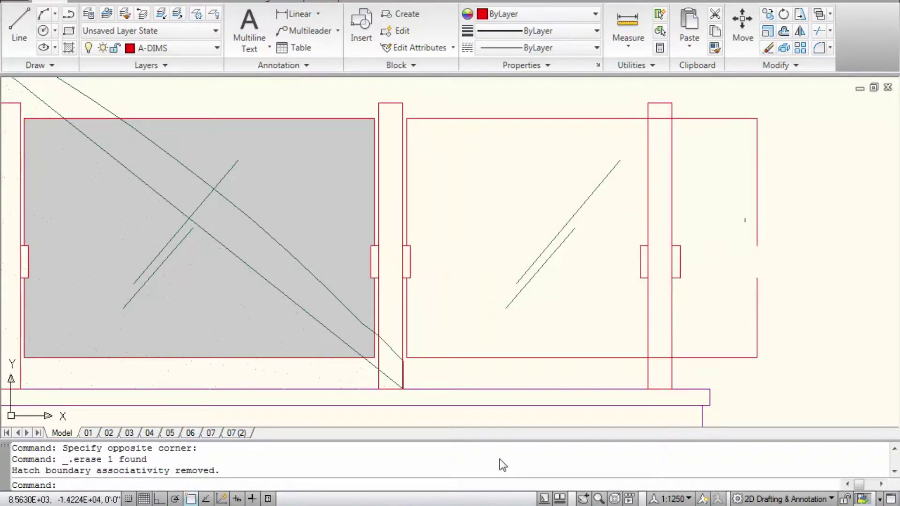
Grip-stretch the right pane outline's edge onto the post
left_click(756, 216)
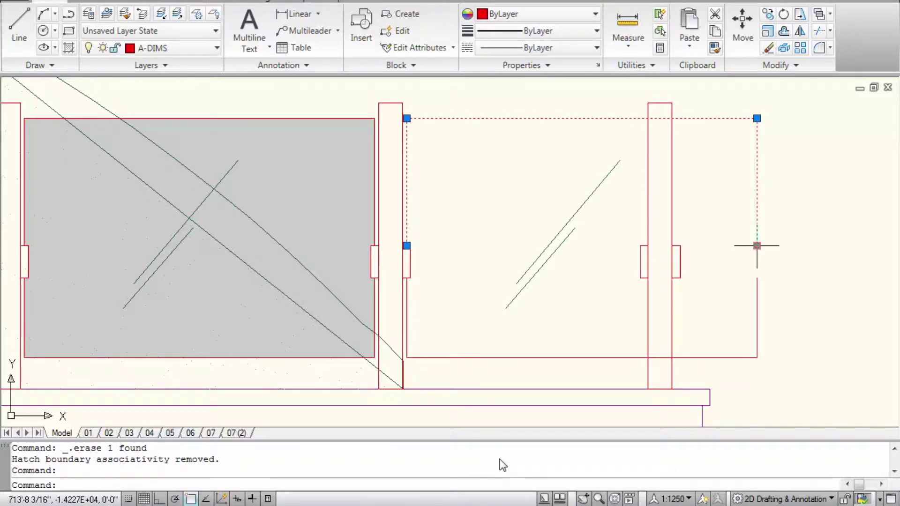
left_click(758, 246)
scroll(664, 248, "up", 5)
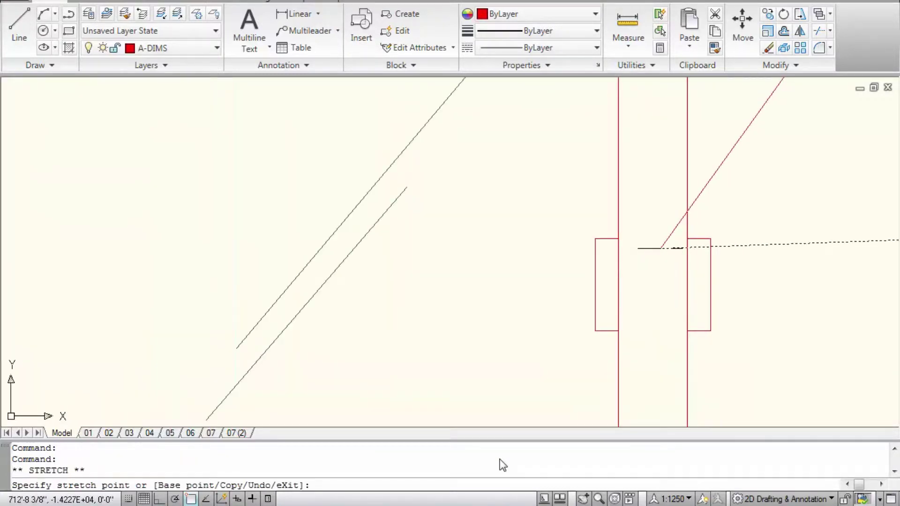
left_click(608, 239)
scroll(636, 242, "down", 4)
left_click(782, 309)
left_click(746, 298)
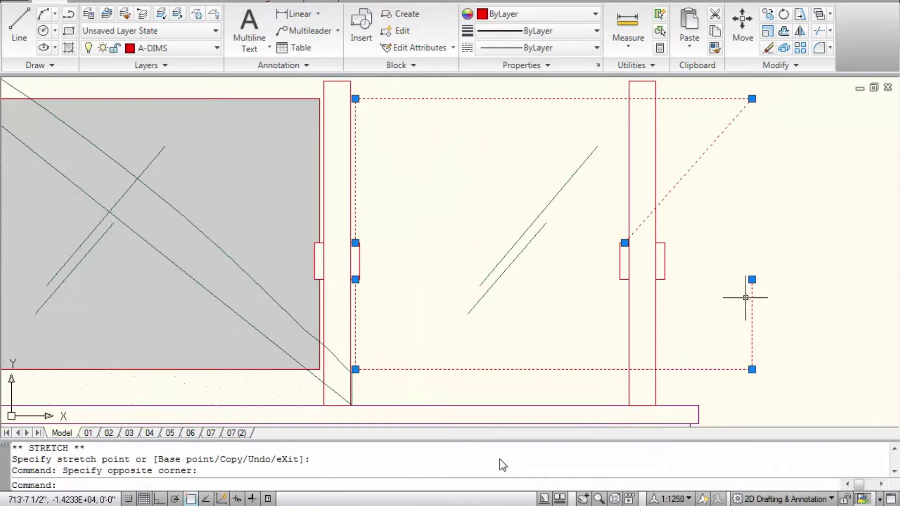
left_click(752, 279)
scroll(609, 284, "up", 5)
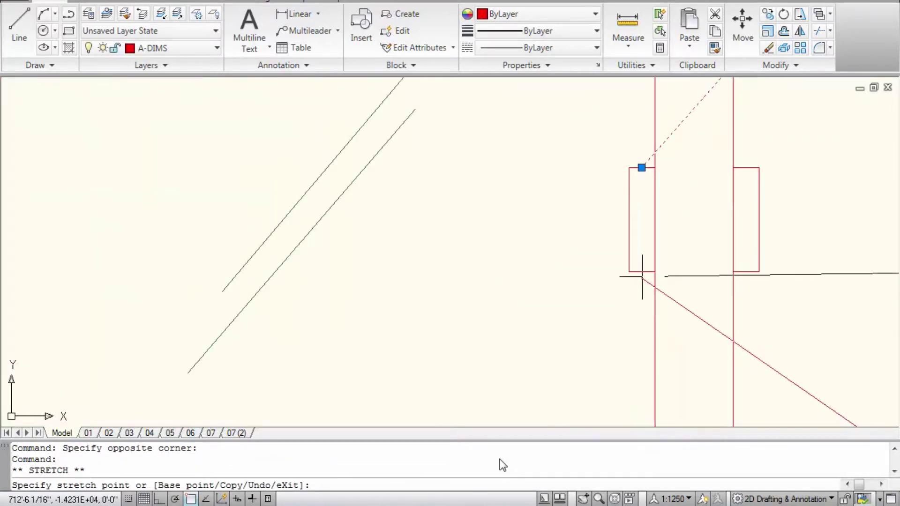
key("Escape")
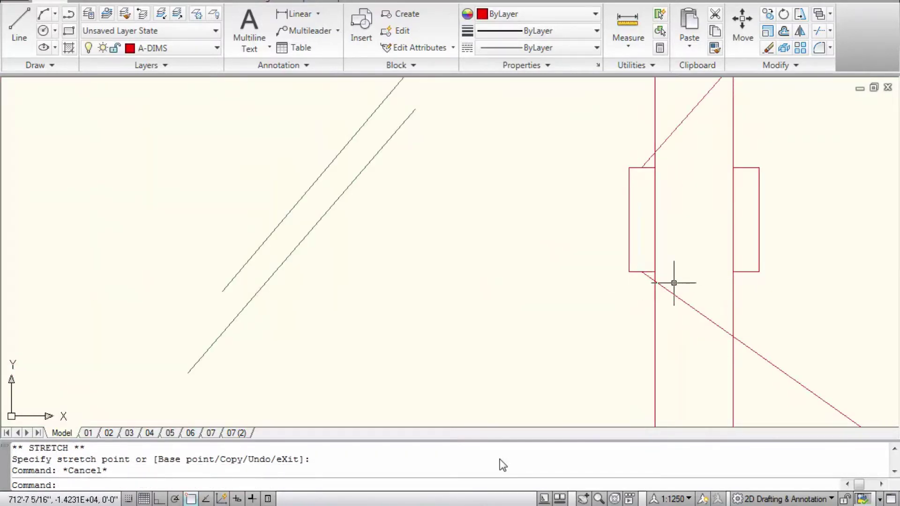
Draw a vertical polyline from the pane corner with Ortho on
type("pl")
key("Return")
left_click(641, 271)
scroll(635, 301, "down", 5)
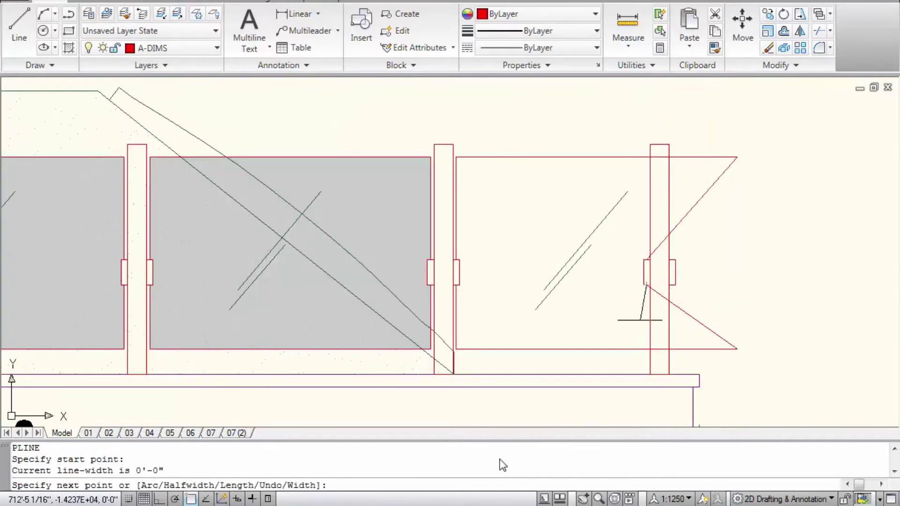
key("F8")
scroll(657, 370, "up", 5)
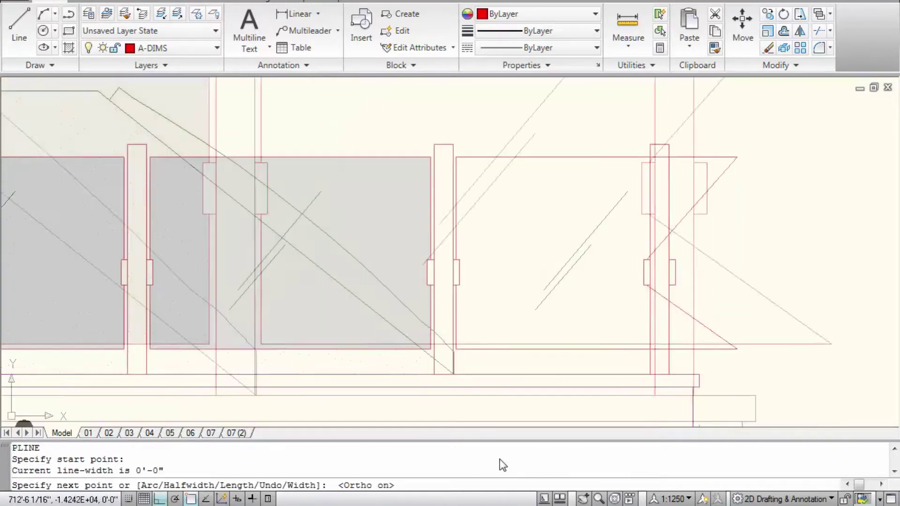
left_click(615, 361)
key("Escape")
Stretch the new polyline's upper end up to the pane top
left_click(651, 362)
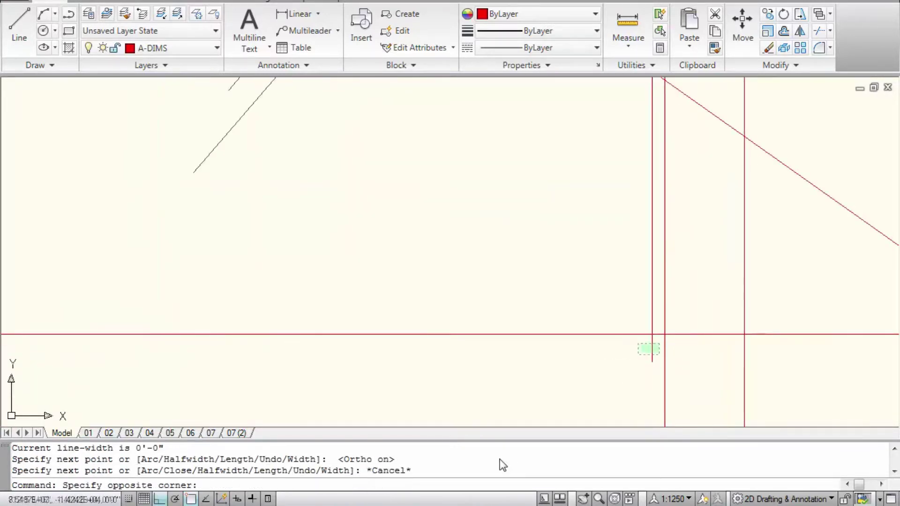
left_click(638, 345)
scroll(642, 347, "down", 4)
scroll(639, 267, "up", 3)
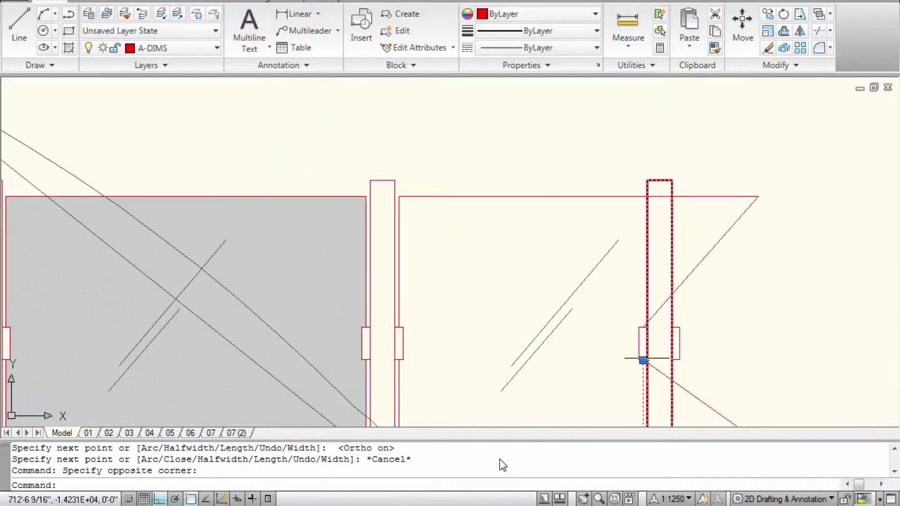
left_click(641, 313)
left_click(608, 150)
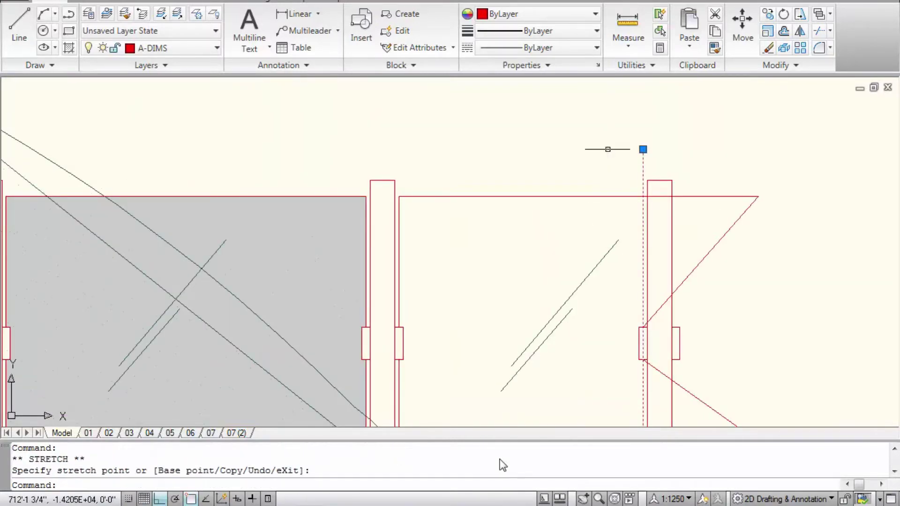
key("Escape")
Stretch the horizontal red line's right end onto the post edge
left_click(724, 199)
left_click(709, 191)
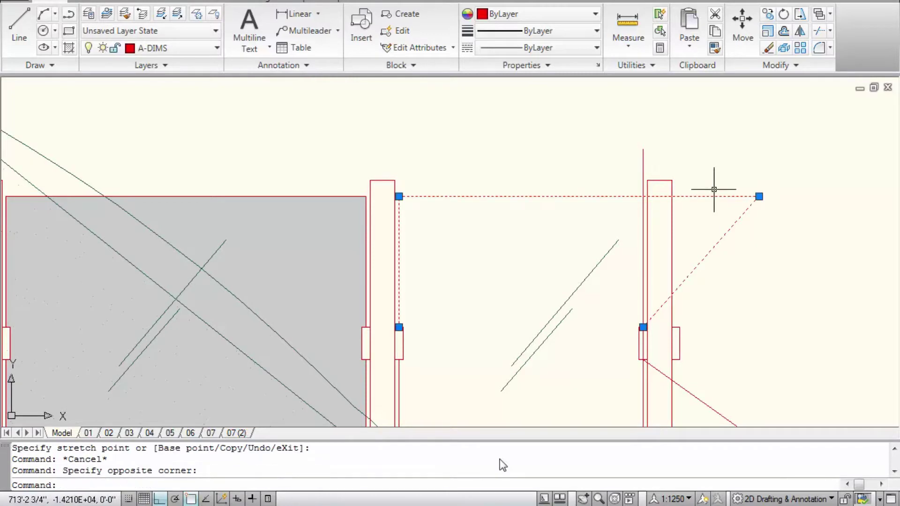
left_click(759, 196)
scroll(628, 206, "up", 5)
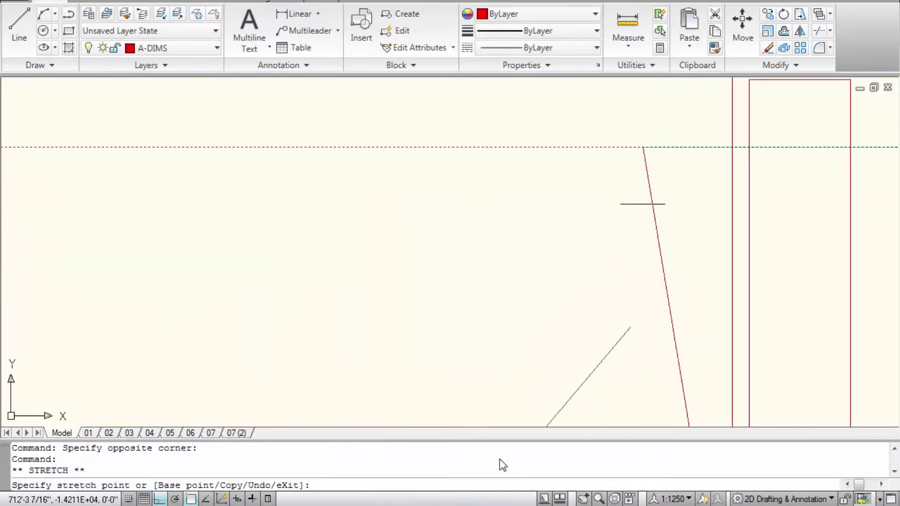
left_click(733, 147)
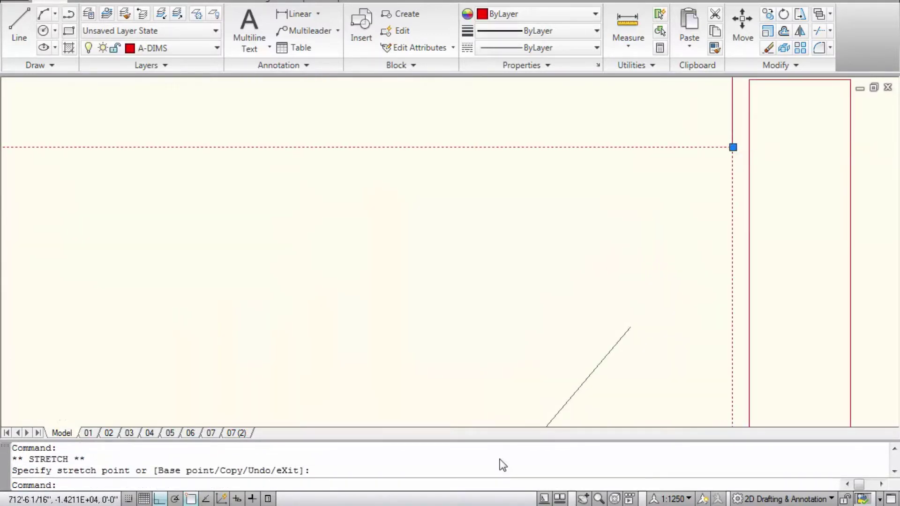
scroll(718, 322, "down", 4)
Stretch the pane's bottom line end to the post corner
middle_click_drag(745, 349, 744, 301)
scroll(750, 296, "up", 3)
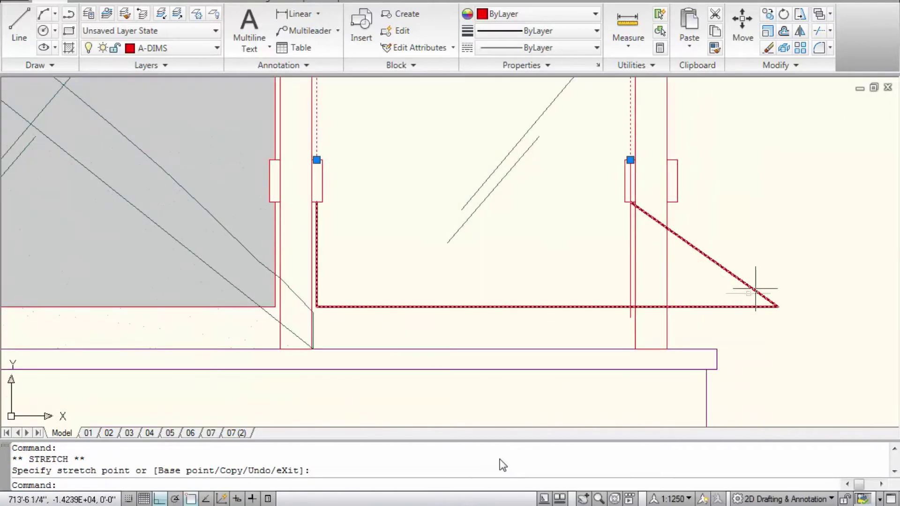
left_click(755, 289)
left_click(779, 307)
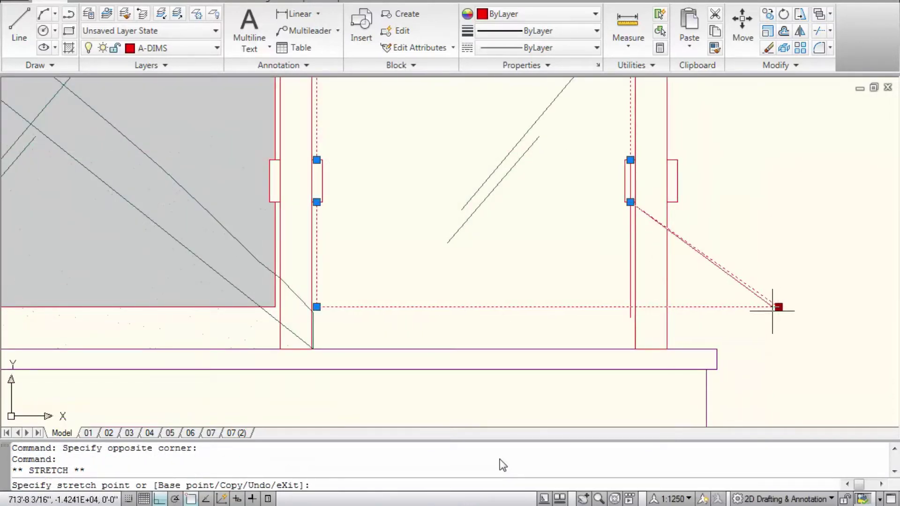
scroll(779, 308, "up", 5)
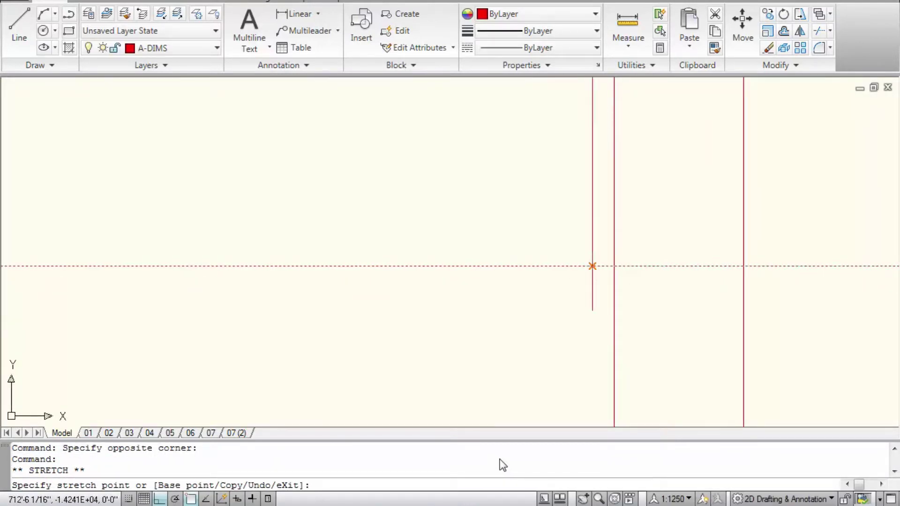
left_click(593, 266)
key("Escape")
Erase the stray line and the leftover line beside the end post
left_click(590, 308)
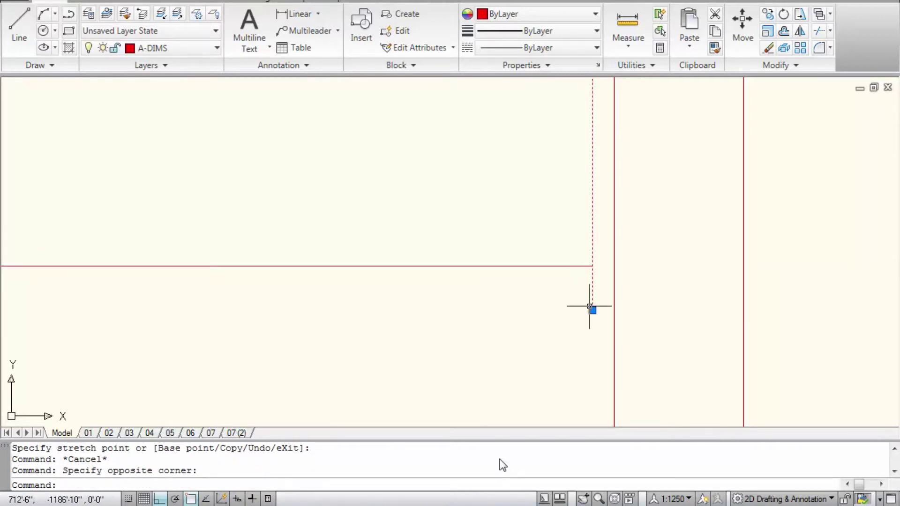
left_click(593, 307)
key("Delete")
scroll(609, 262, "up", 4)
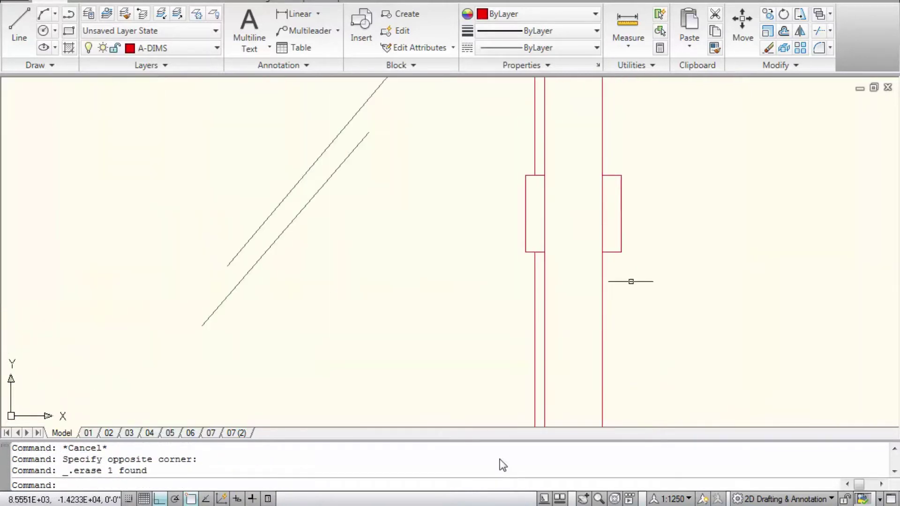
left_click(642, 294)
left_click(616, 163)
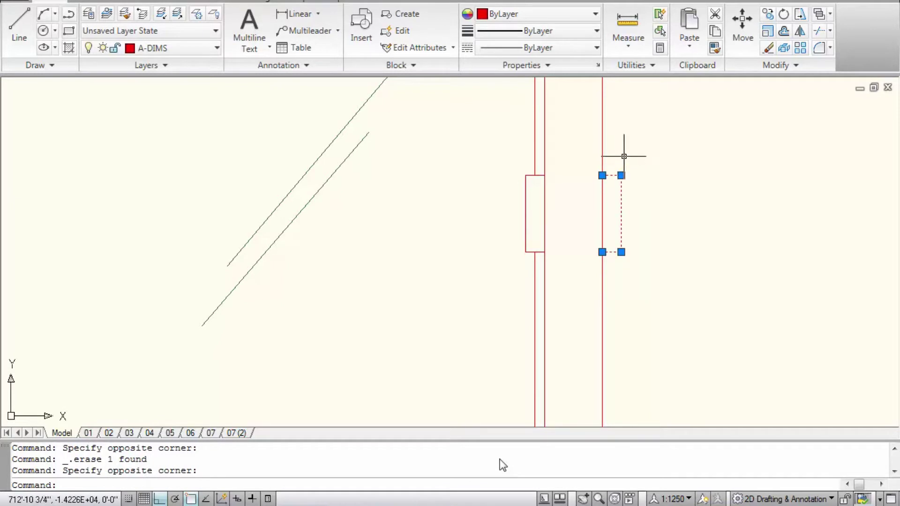
key("Delete")
scroll(630, 283, "down", 4)
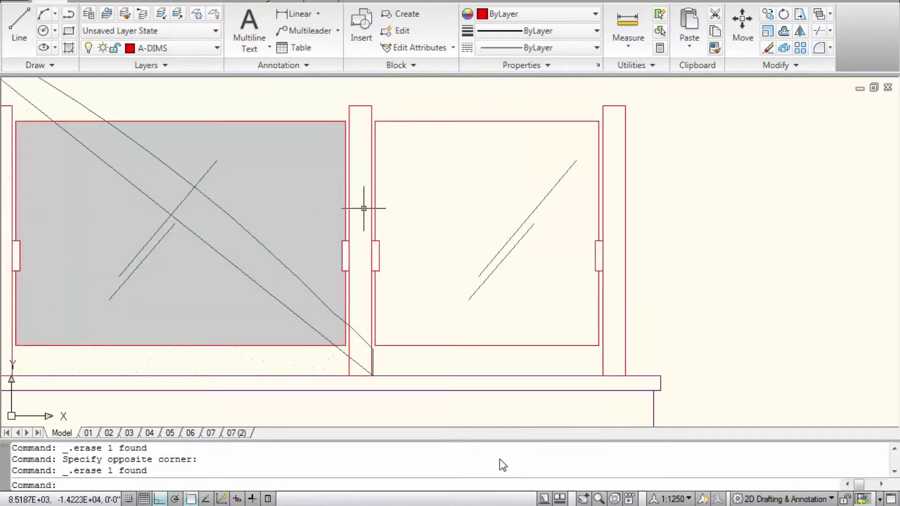
Hatch the inside of the right pane with SOLID fill sent behind its boundary
type("h")
key("Return")
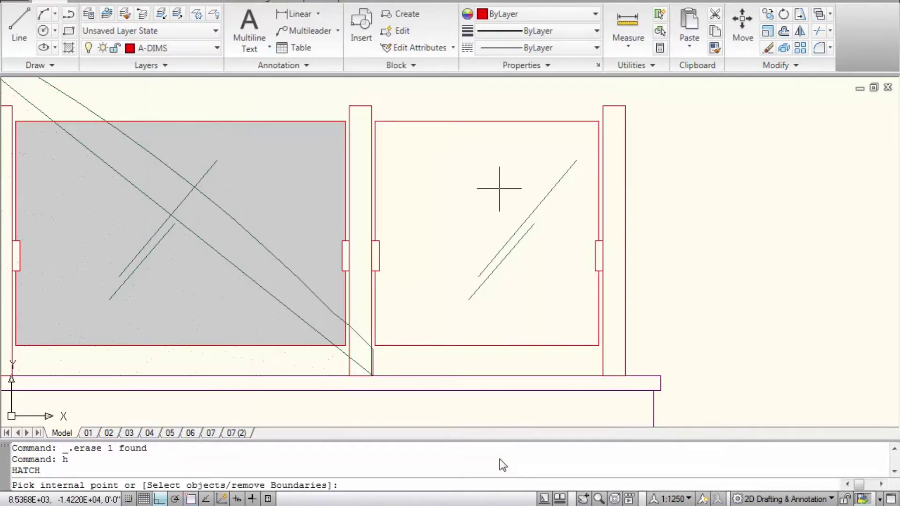
left_click(499, 189)
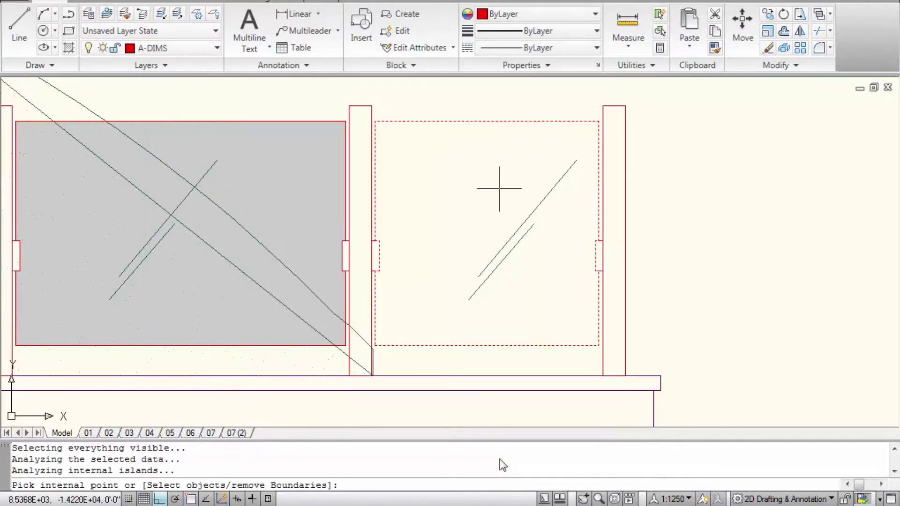
key("Return")
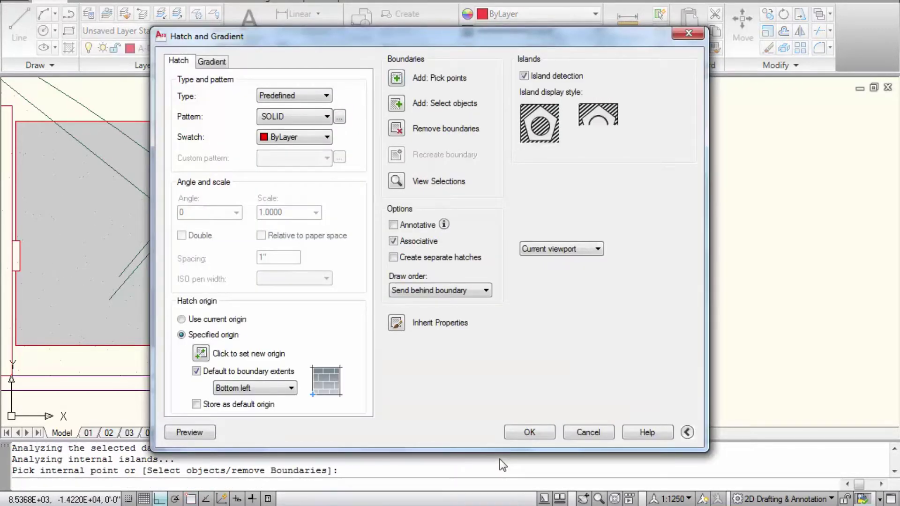
key("Return")
middle_click_drag(388, 297, 522, 285)
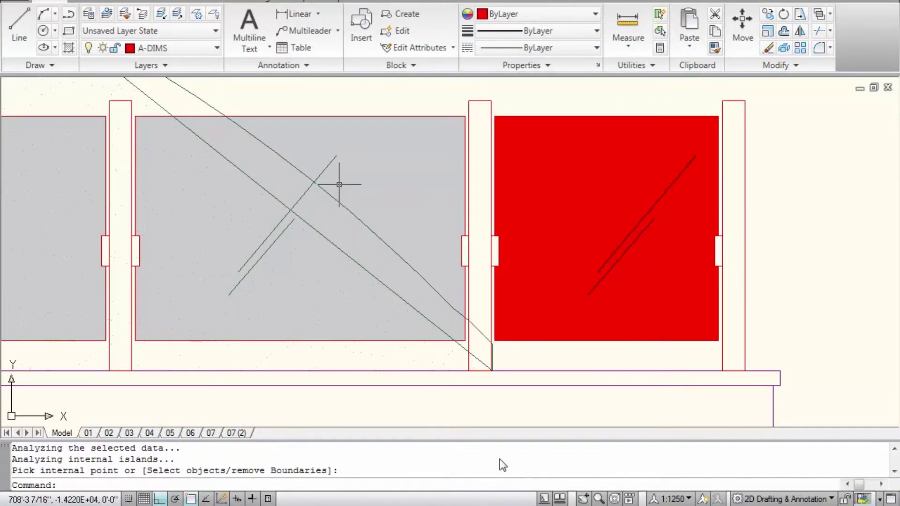
type("a")
key("Return")
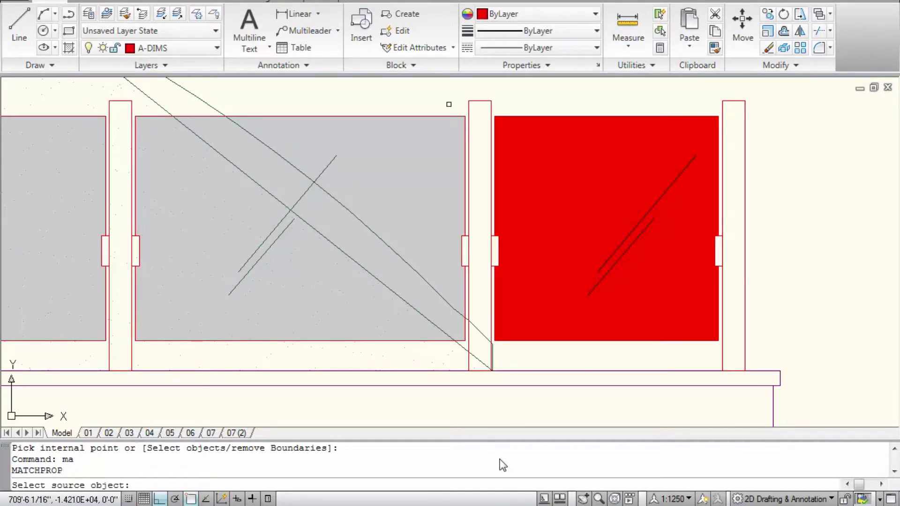
Pick the gray glass pane fill as the match-properties source
left_click(418, 165)
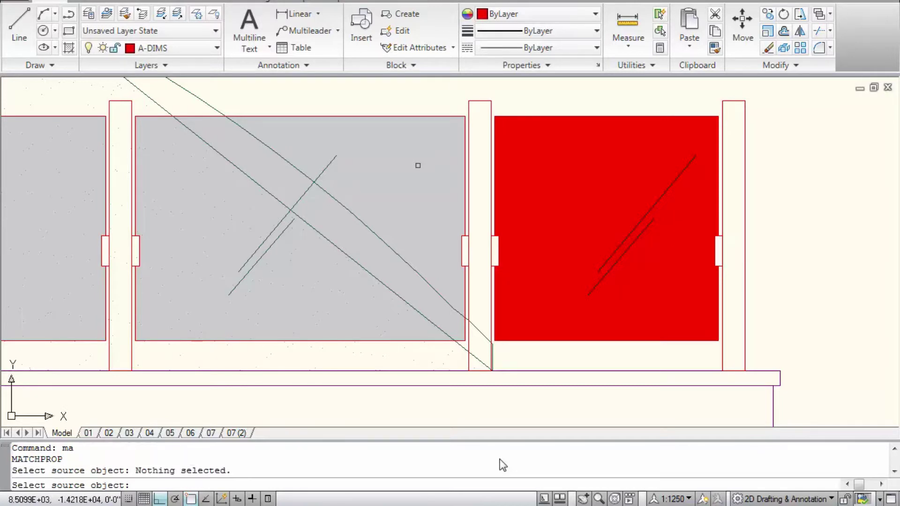
left_click(389, 194)
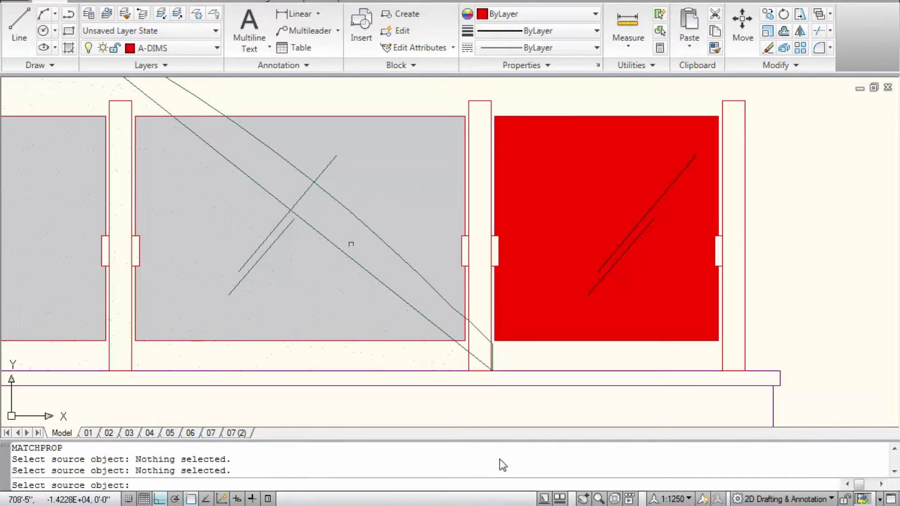
left_click(305, 277)
left_click(261, 320)
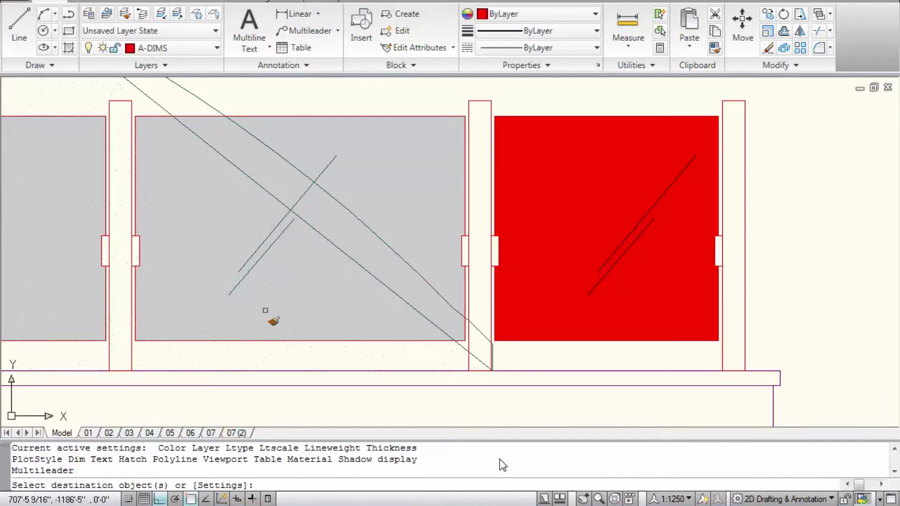
Window-select the red pane and remaining destinations, end matching, then select the middle glass hatch
left_click(577, 215)
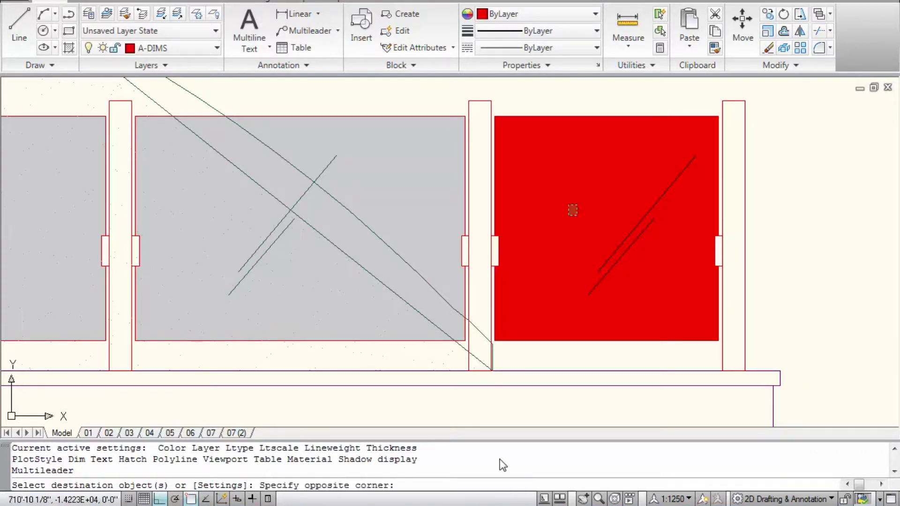
left_click(539, 175)
left_click(271, 313)
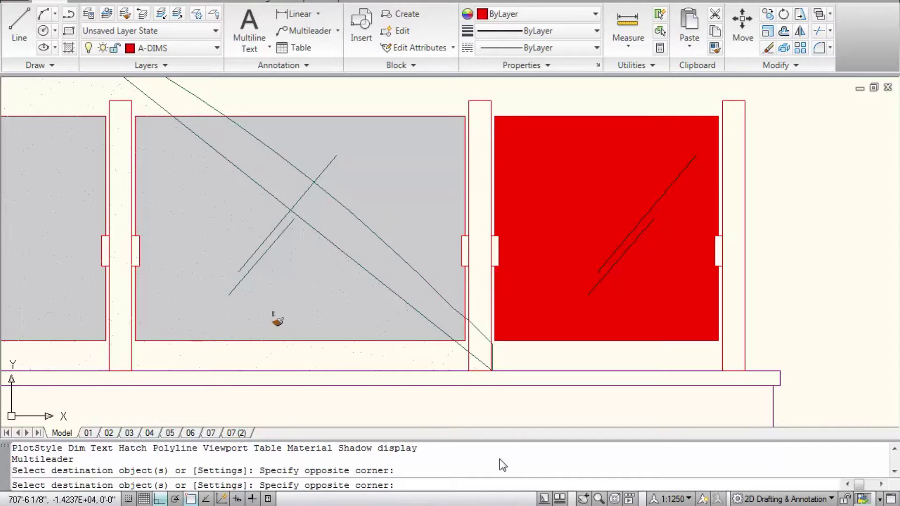
left_click(212, 307)
left_click(444, 147)
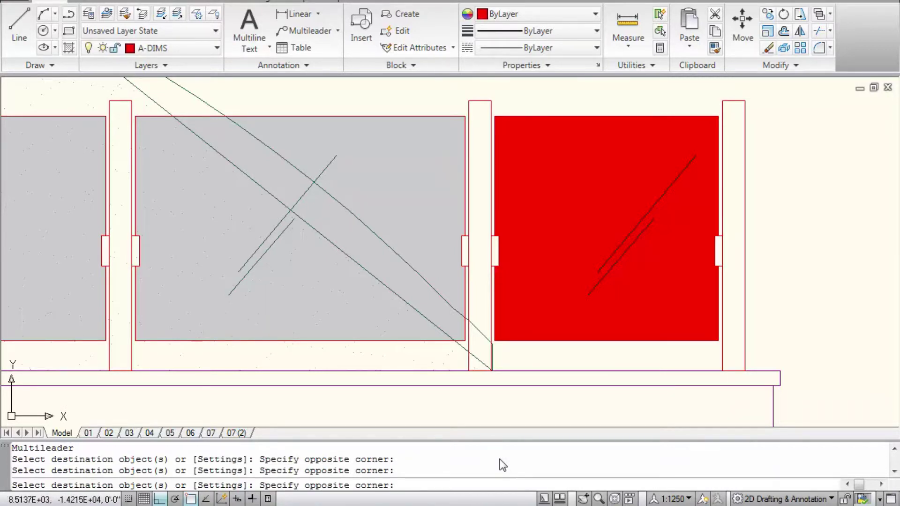
left_click(371, 128)
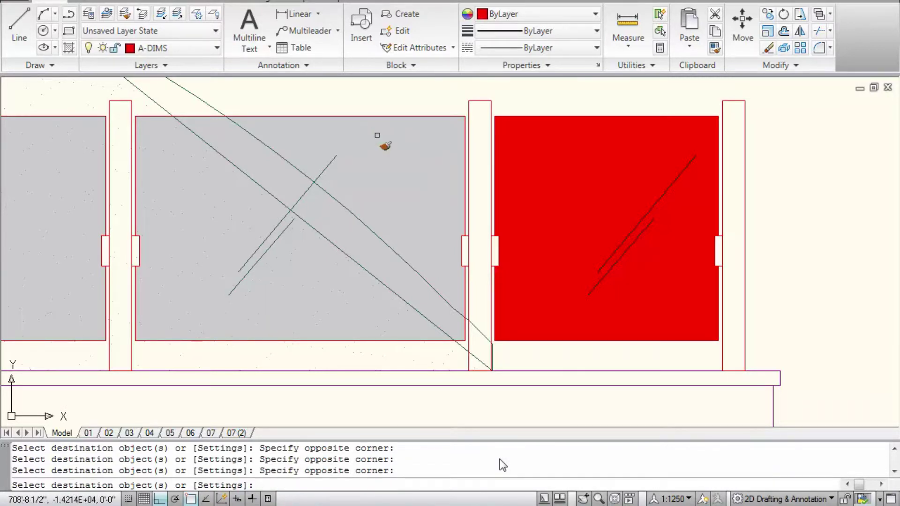
key("Escape")
key("Escape")
key("Escape")
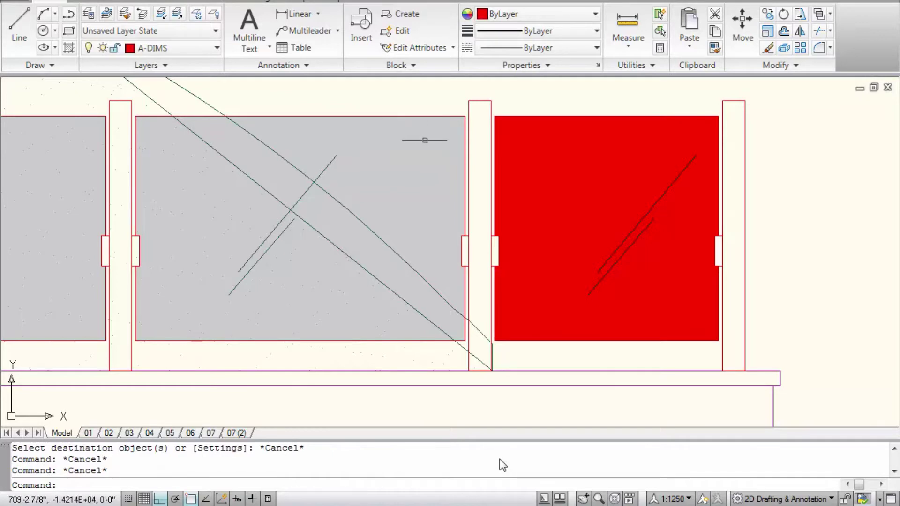
left_click(424, 170)
left_click(409, 150)
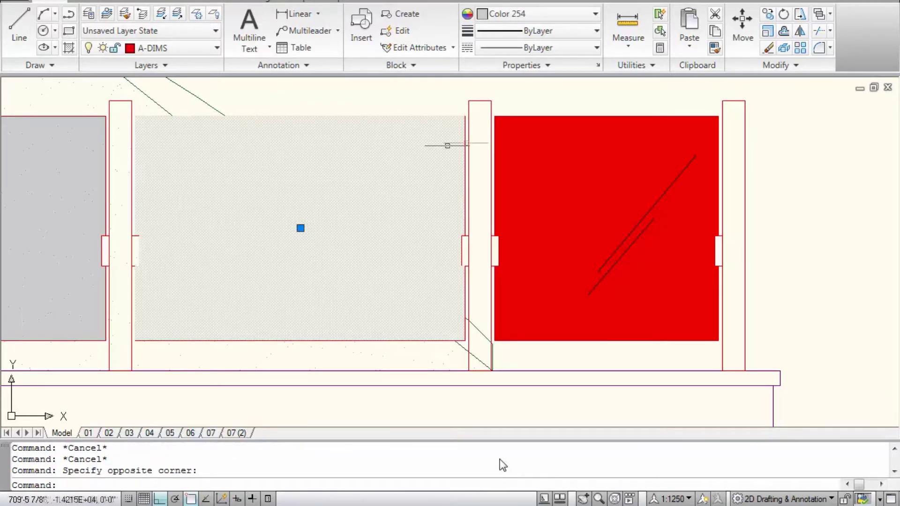
Change the red right-hand glass hatch to gray Color 254
key("Escape")
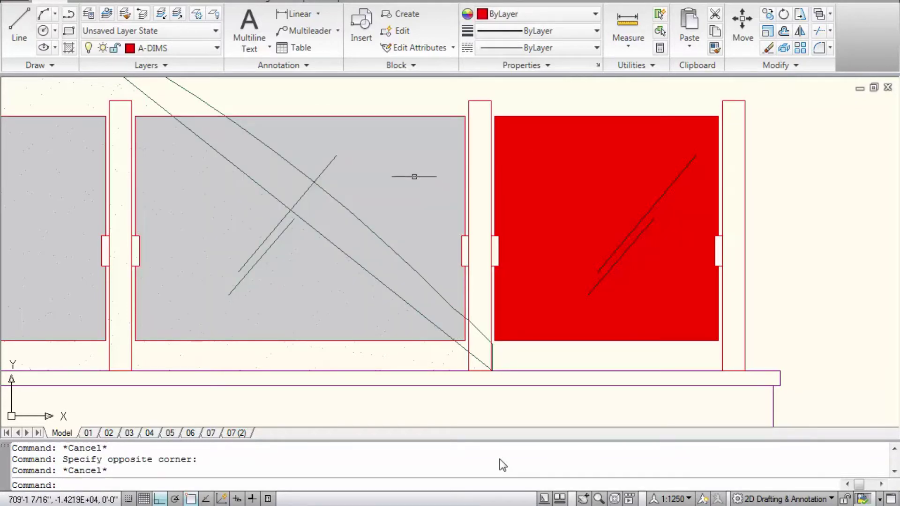
left_click(590, 185)
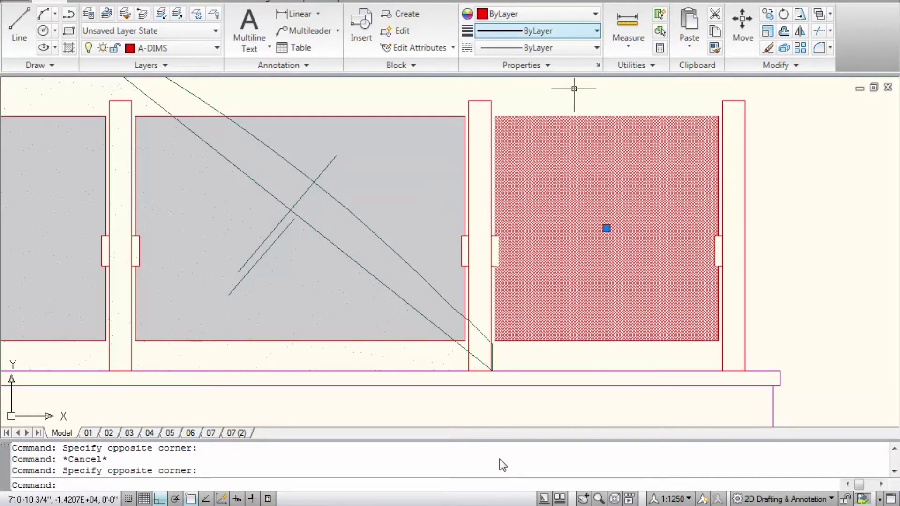
left_click(535, 14)
key("Down")
key("Down")
key("Down")
key("Down")
key("Down")
key("Down")
key("Down")
key("Down")
key("Down")
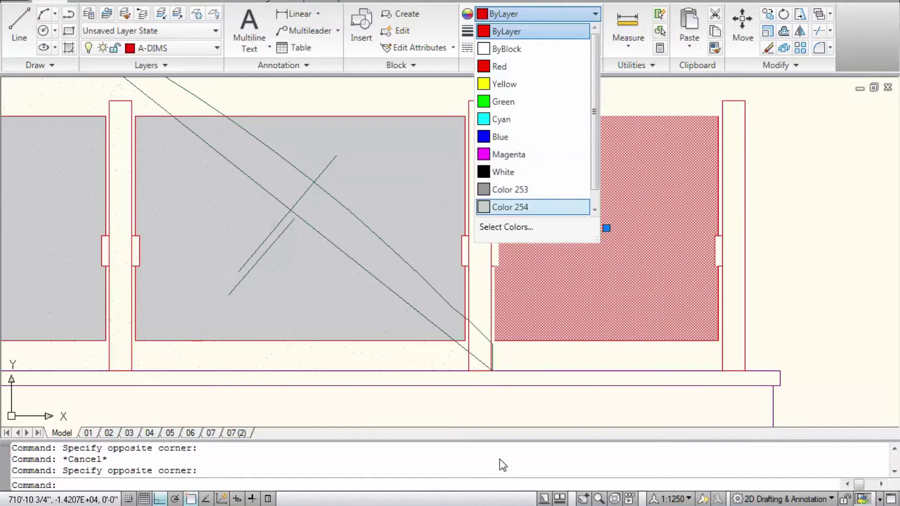
key("Return")
Send the recoloured hatch to the back of the draw order
right_click(590, 92)
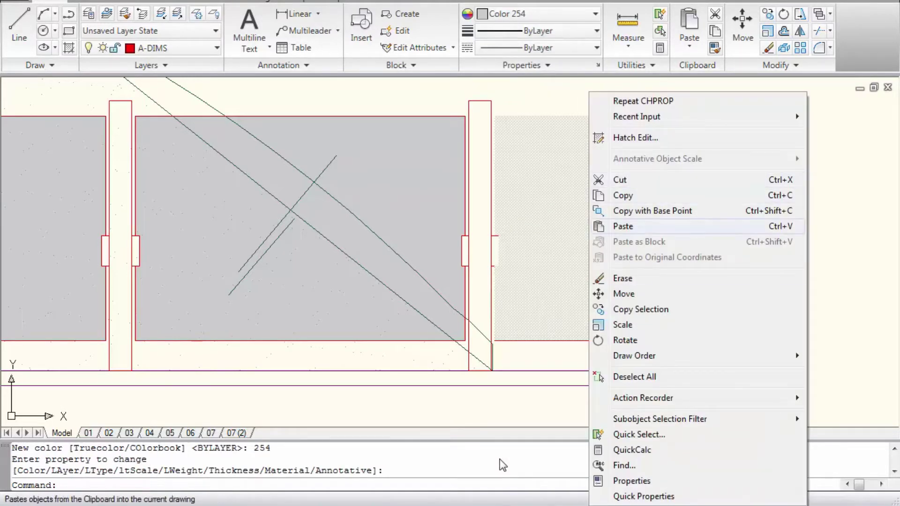
key("Right")
key("Down")
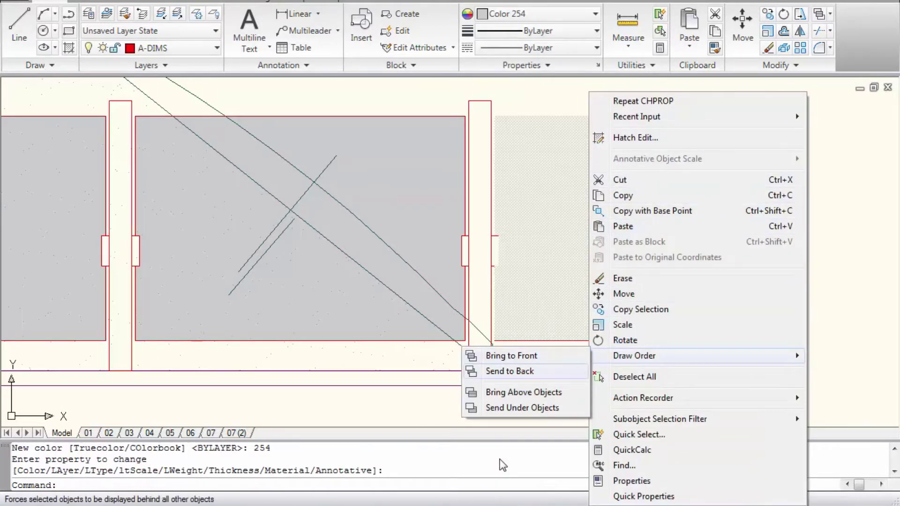
key("Return")
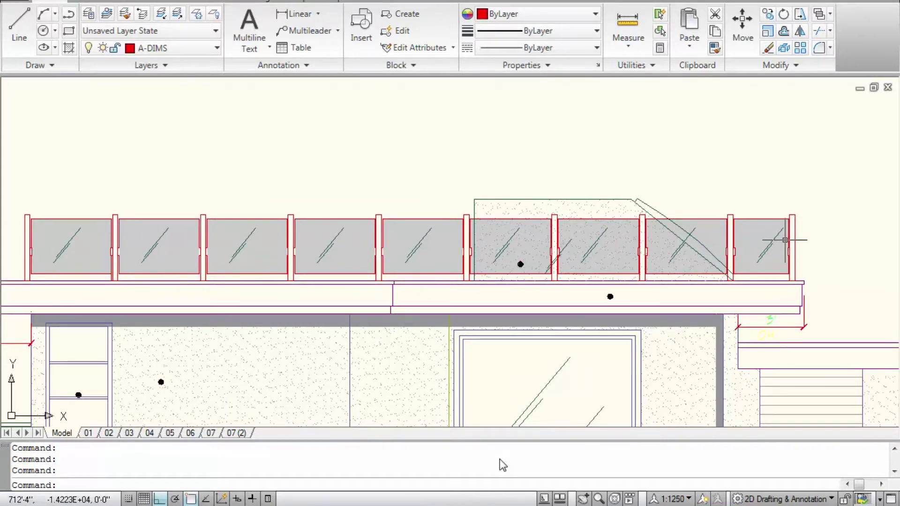
Start MATCHPROP with MA and pick the building wall edge as the source
scroll(599, 331, "up", 3)
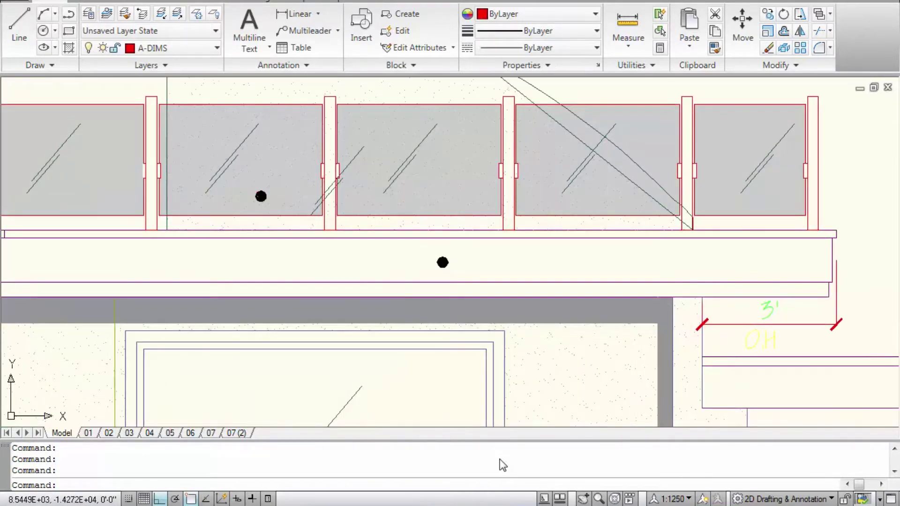
middle_click_drag(688, 345, 356, 175)
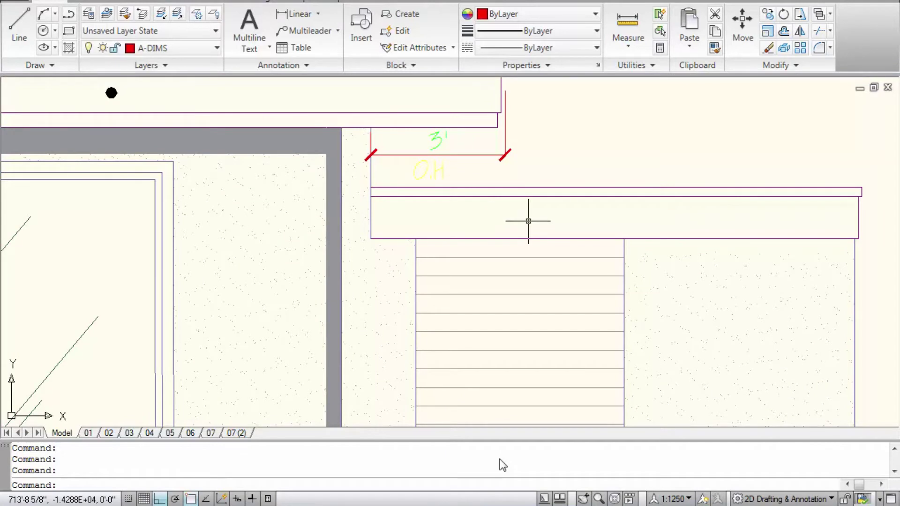
type("a")
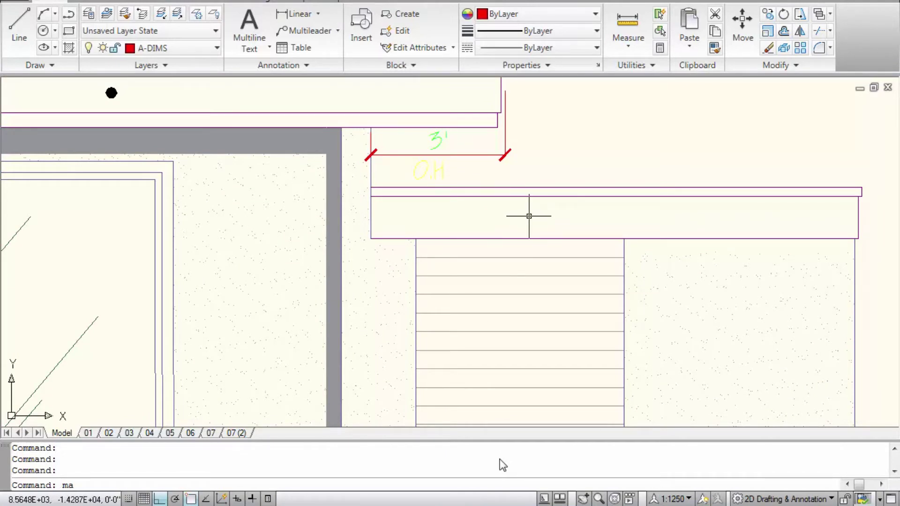
key("Return")
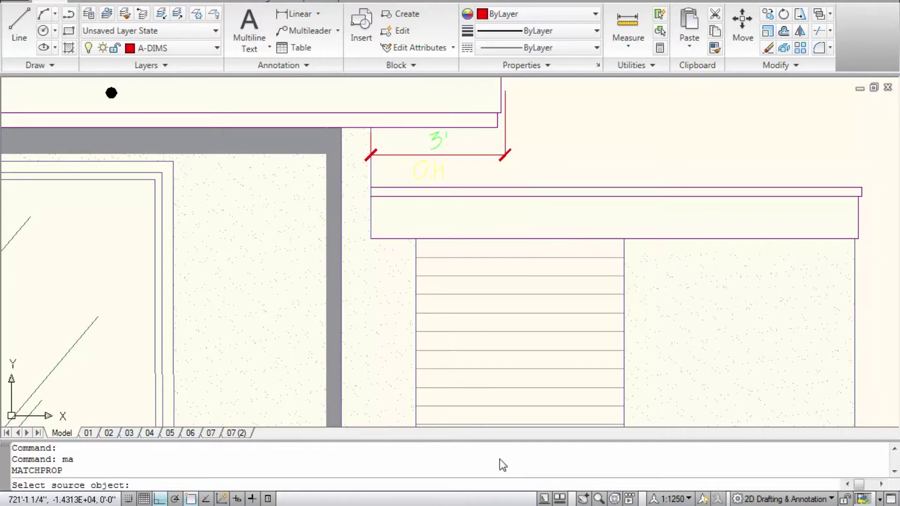
left_click(856, 314)
Match the right-hand railing posts to the wall's purple linework
scroll(793, 326, "down", 4)
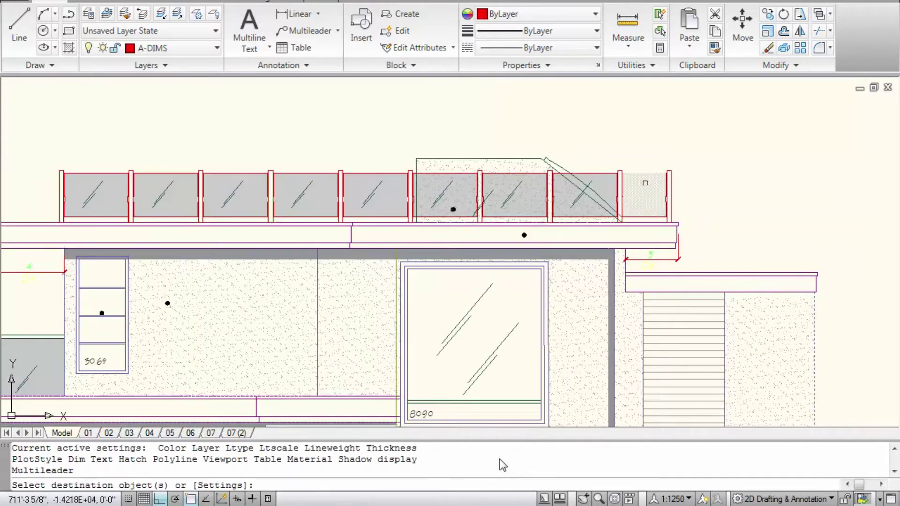
scroll(645, 183, "up", 6)
left_click(738, 158)
left_click(679, 124)
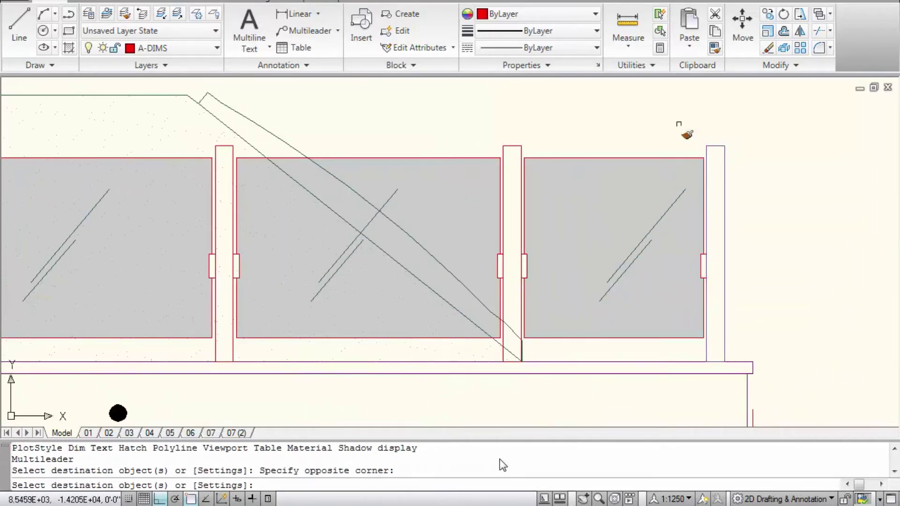
left_click(534, 152)
left_click(487, 129)
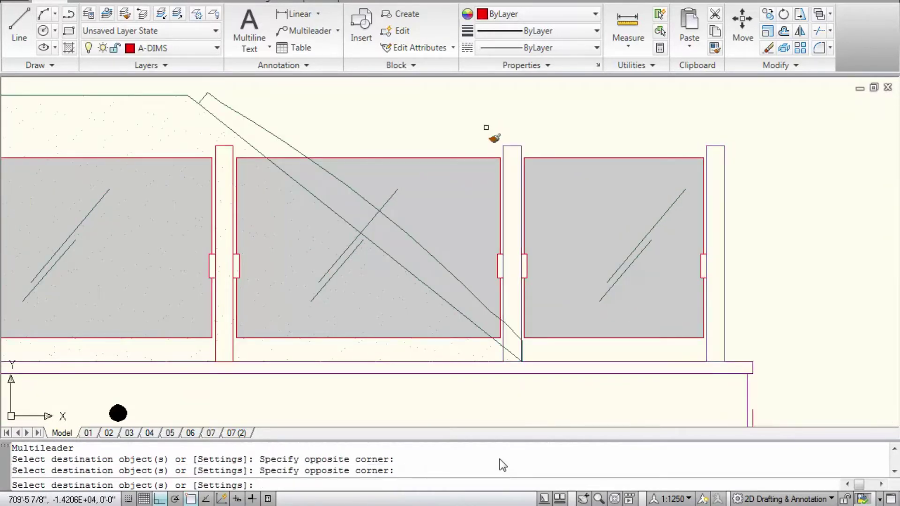
scroll(525, 150, "down", 2)
scroll(352, 158, "up", 3)
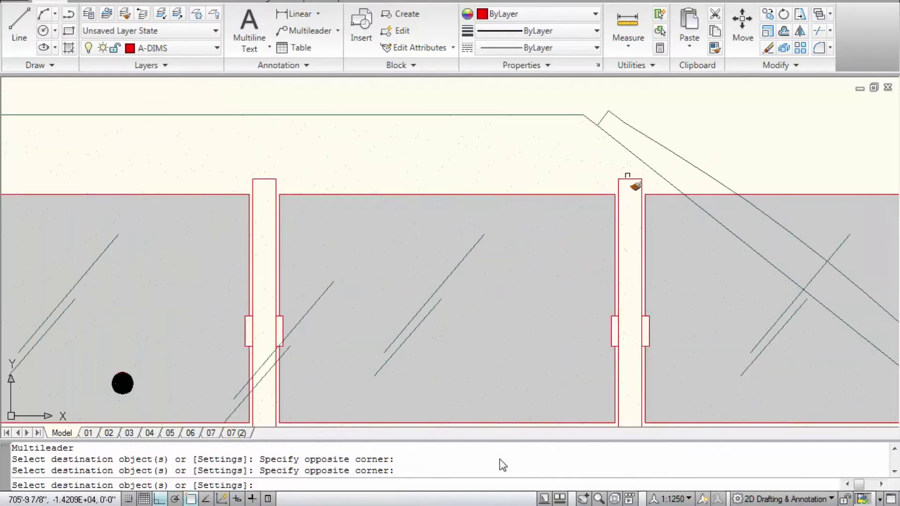
left_click(633, 180)
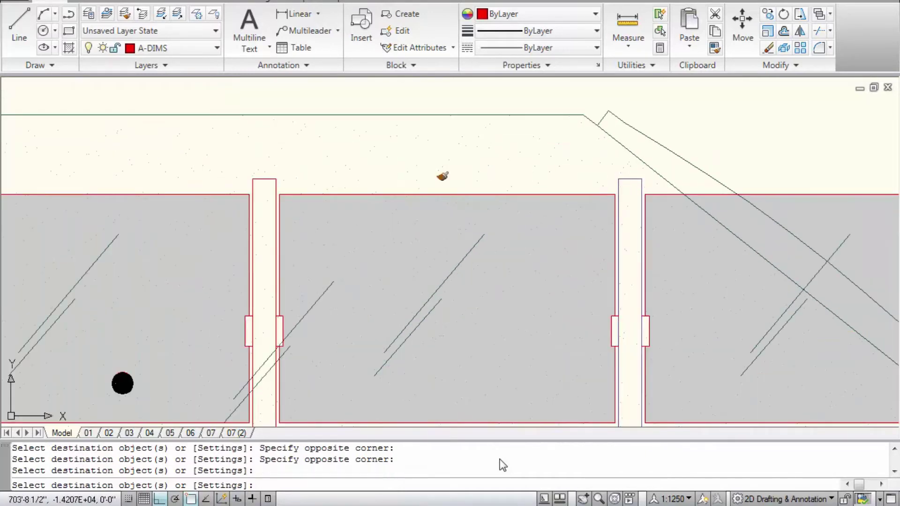
left_click(266, 181)
Window-select the left and centre posts to give them the wall properties
scroll(137, 180, "up", 2)
scroll(322, 195, "down", 6)
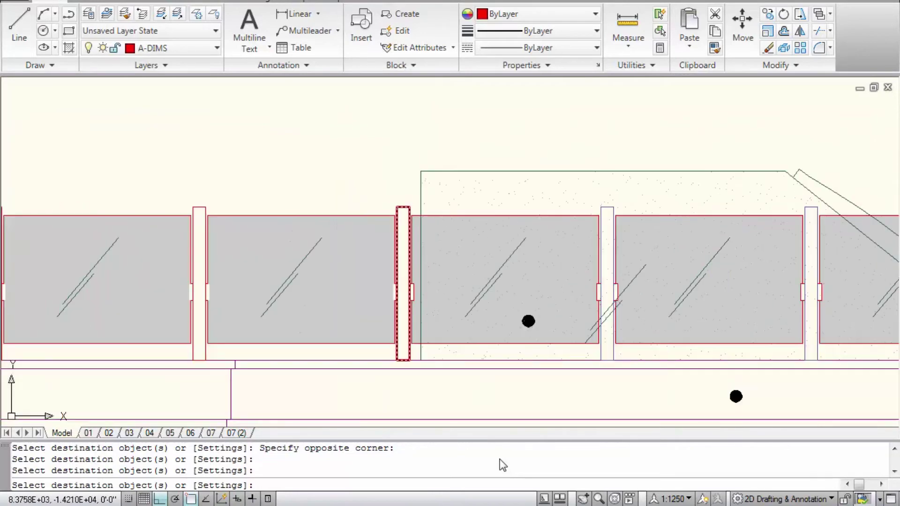
scroll(430, 211, "up", 2)
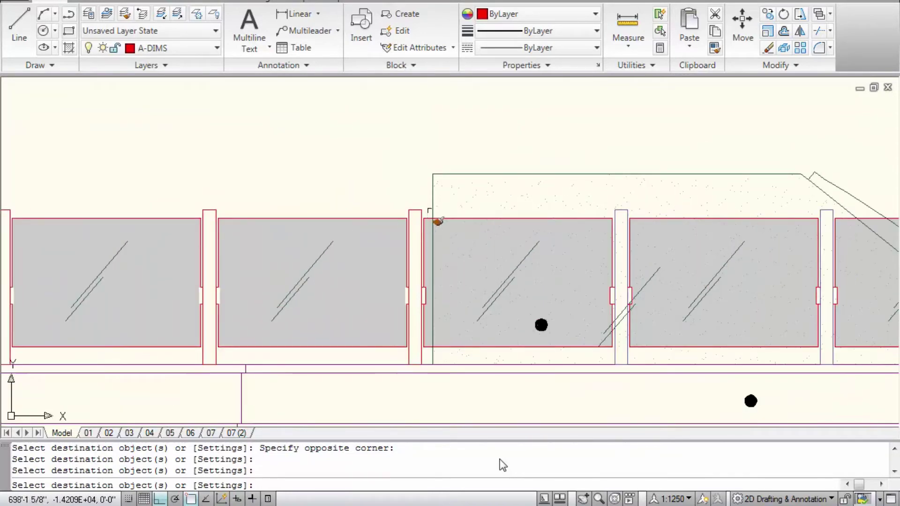
left_click(427, 209)
left_click(156, 149)
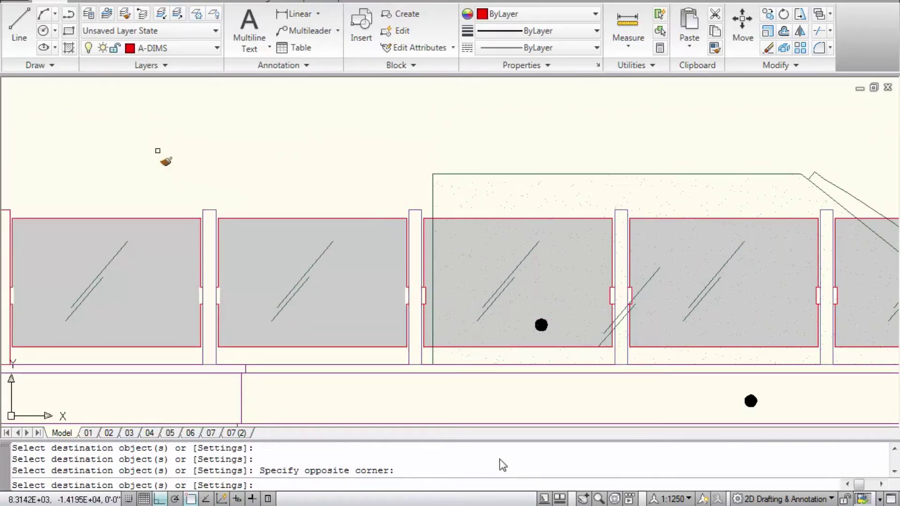
middle_click_drag(159, 155, 117, 182)
middle_click_drag(430, 224, 472, 227)
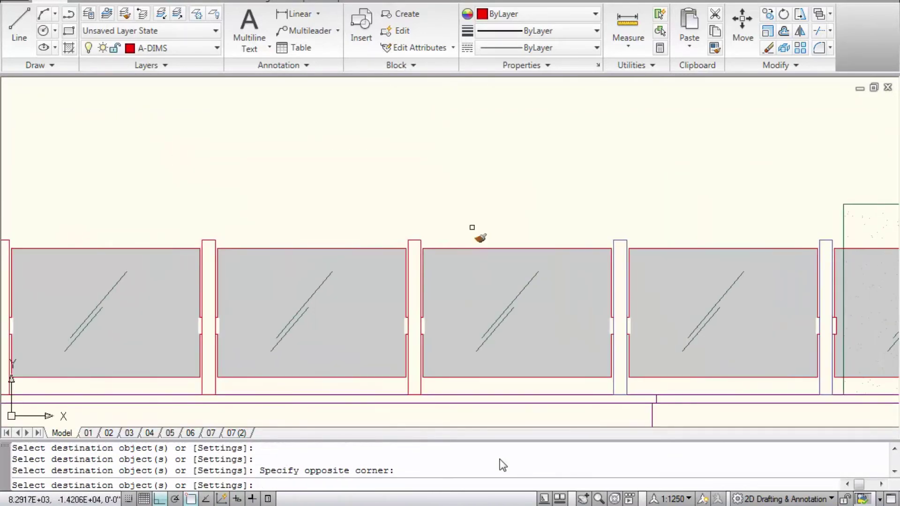
left_click(429, 242)
left_click(158, 172)
Match the two leftmost posts and finish the property matching
mouse_move(290, 230)
middle_mouse_down()
mouse_move(319, 240)
mouse_move(309, 243)
middle_mouse_up()
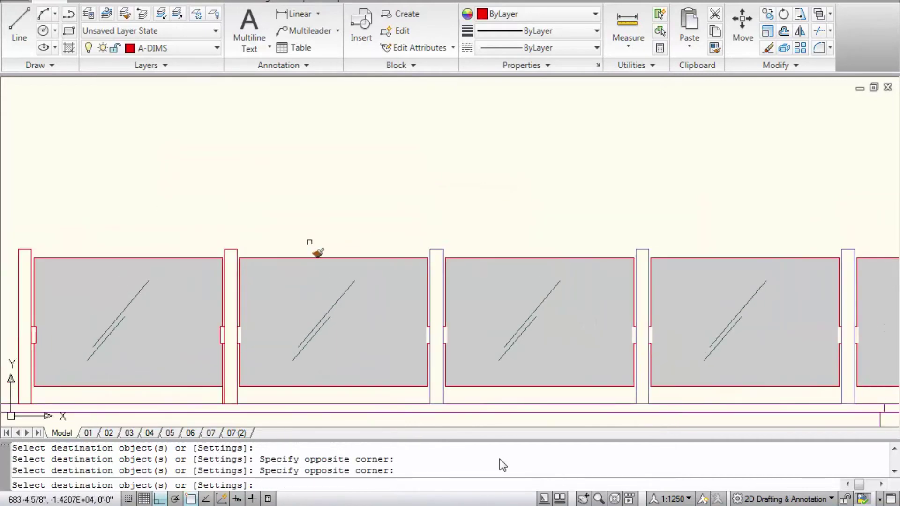
left_click(255, 254)
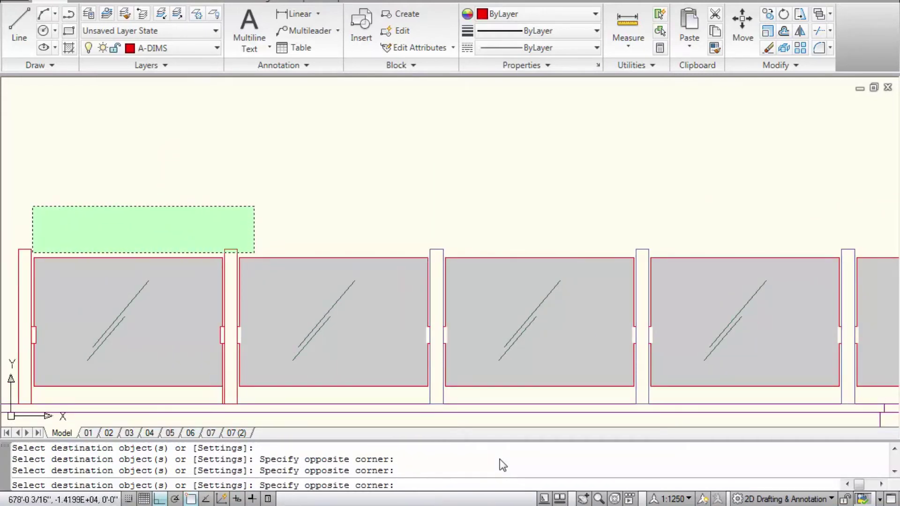
left_click(5, 200)
scroll(281, 191, "down", 4)
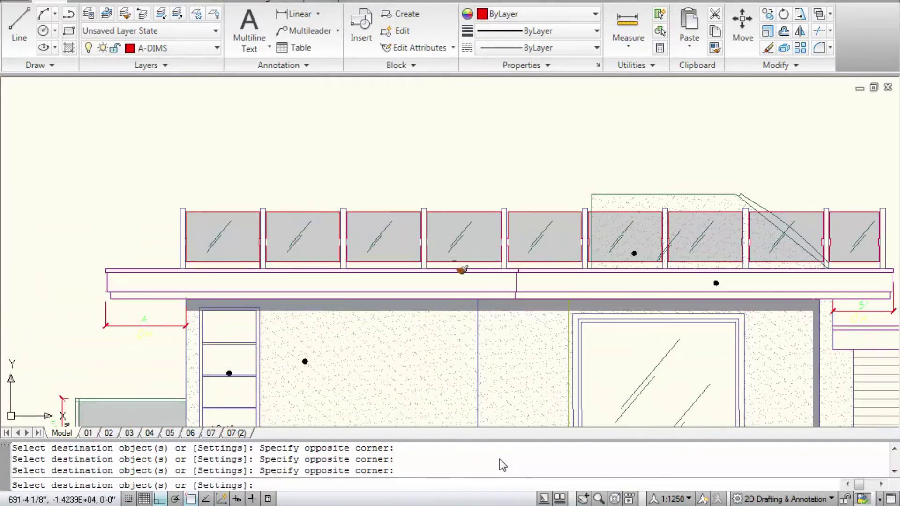
scroll(462, 267, "up", 2)
key("Return")
middle_click_drag(475, 219, 384, 195)
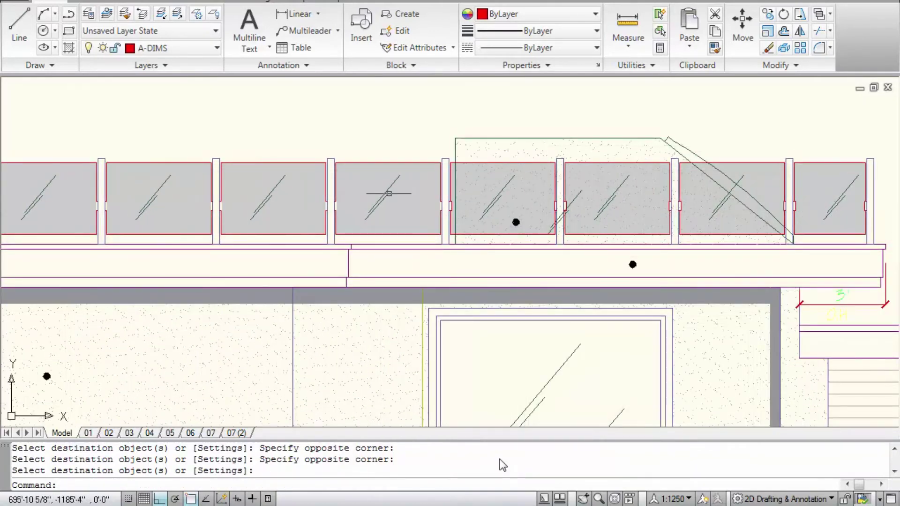
middle_click_drag(492, 187, 438, 181)
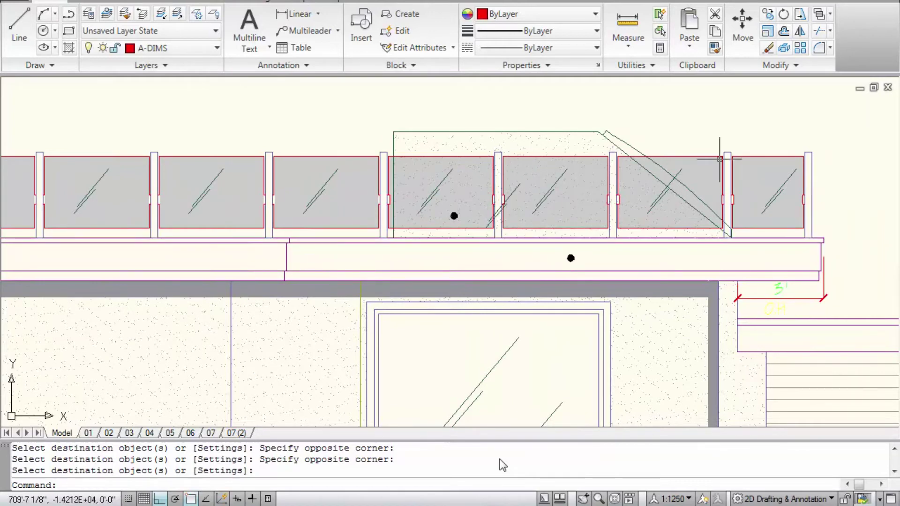
scroll(779, 140, "up", 3)
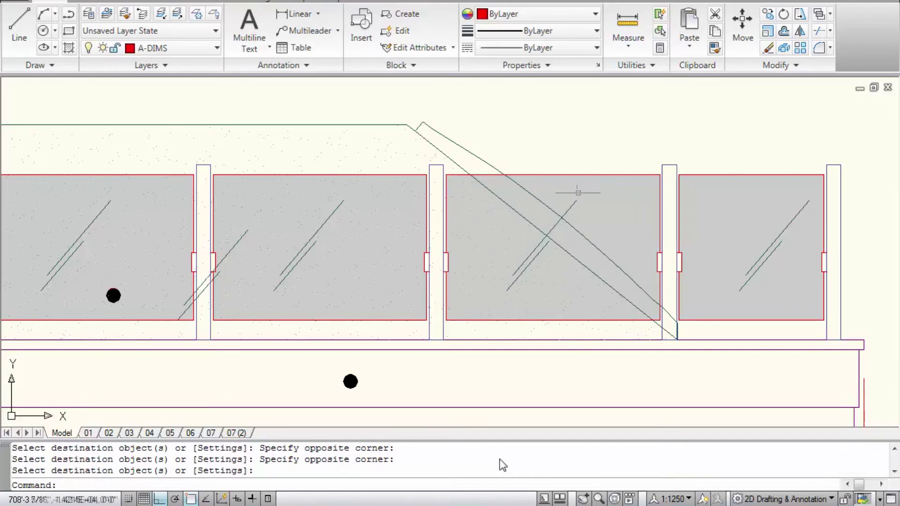
scroll(466, 209, "down", 2)
scroll(415, 216, "down", 3)
scroll(358, 192, "up", 3)
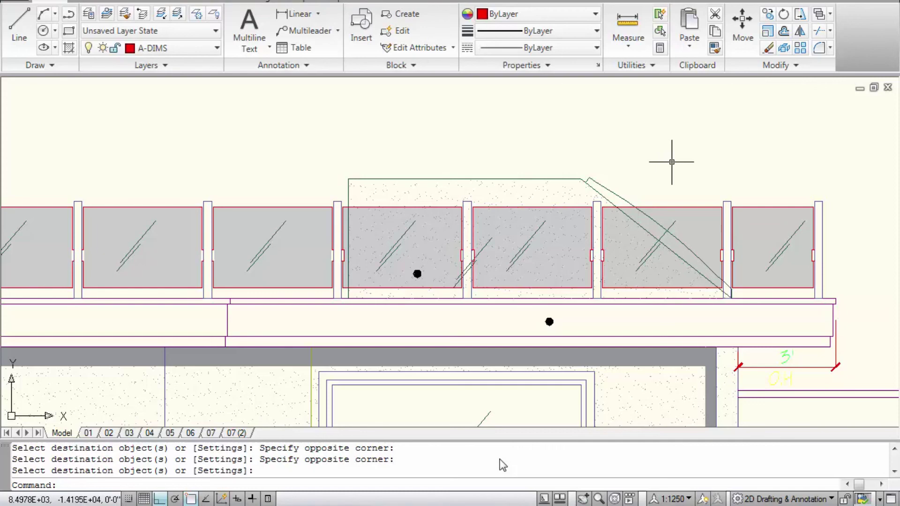
scroll(671, 220, "down", 5)
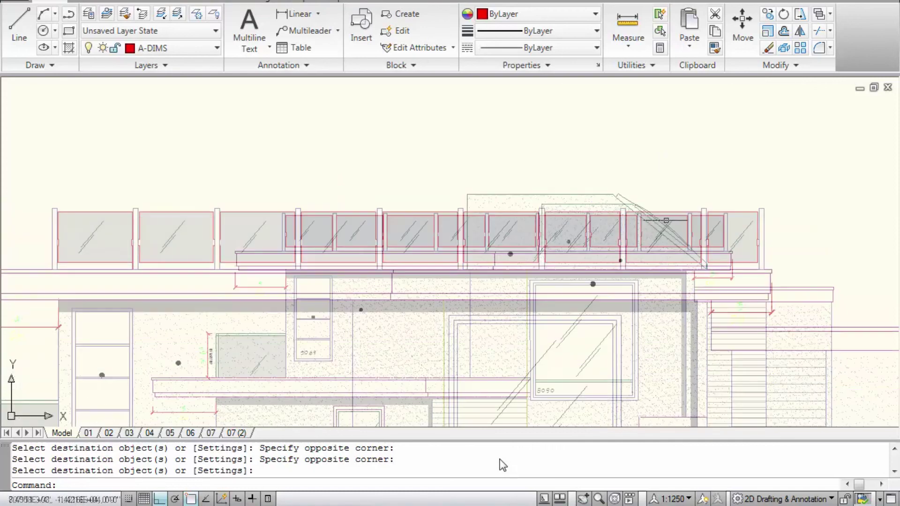